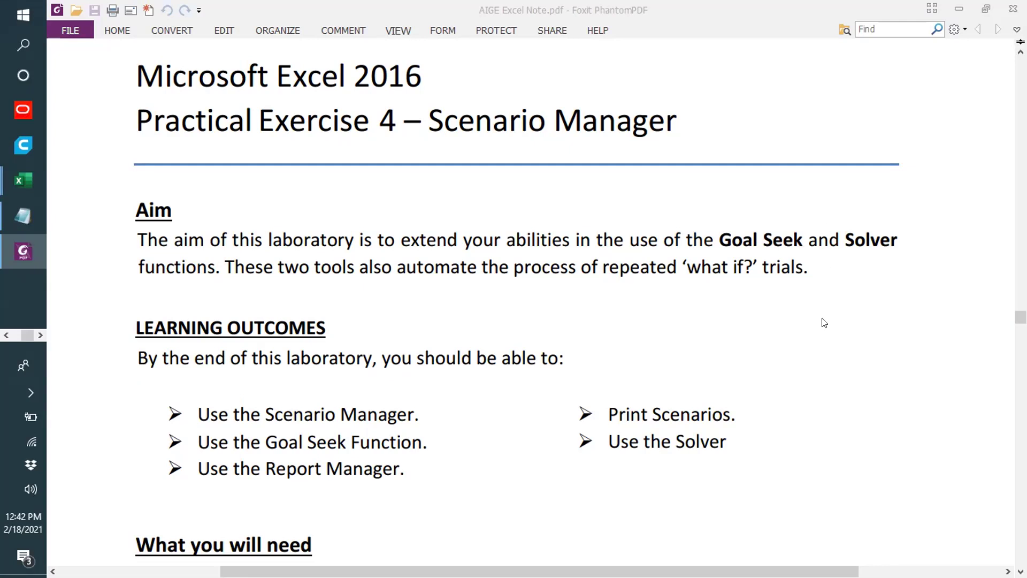
# Scroll the PDF notes down past the aim, outcomes and Task 1 to TASK 2A: SOLVER REVISION NOTES
pyautogui.scroll(-1, 832, 364)
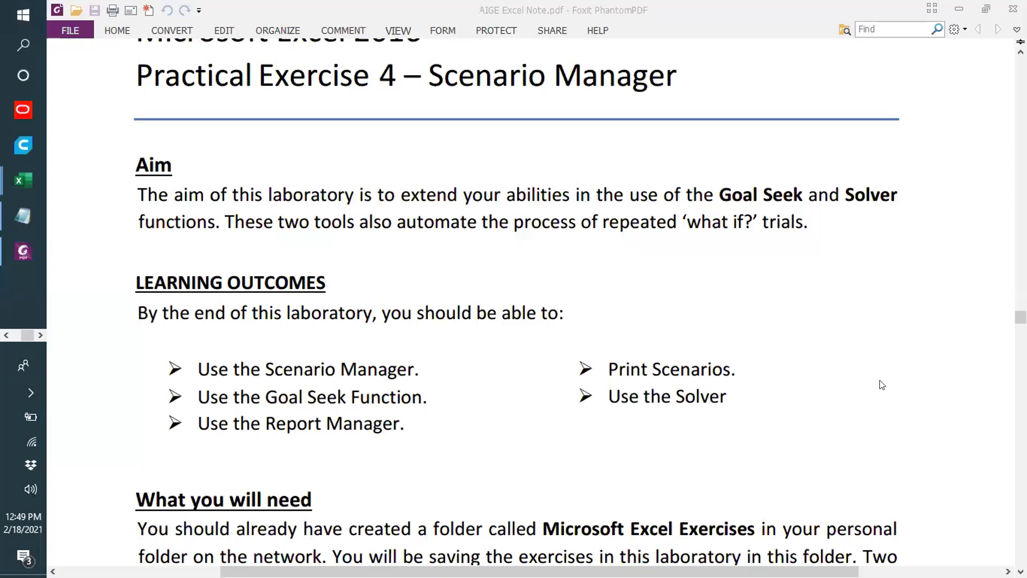
pyautogui.scroll(-3, 883, 384)
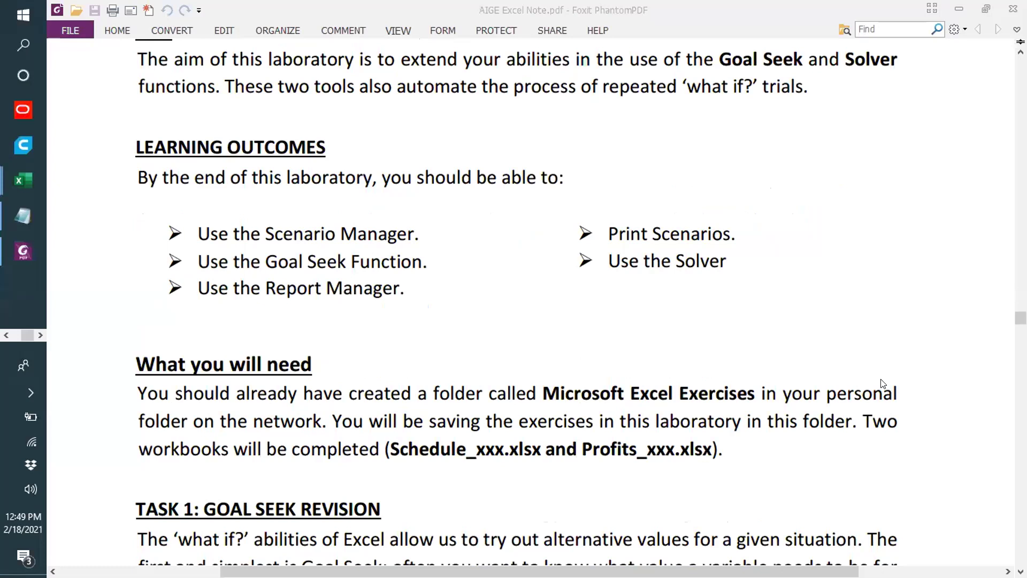
pyautogui.scroll(2, 883, 383)
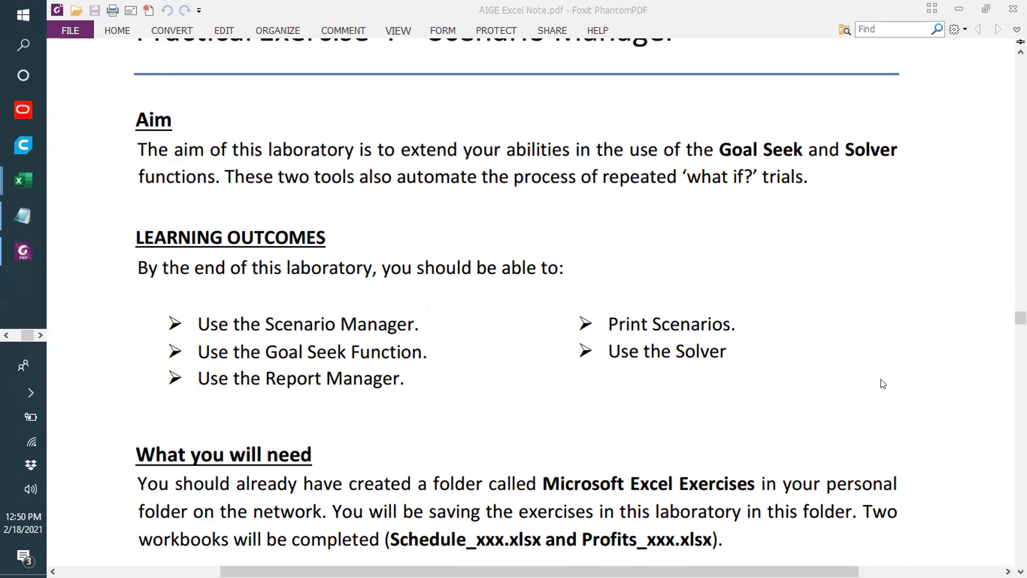
pyautogui.scroll(-5, 883, 383)
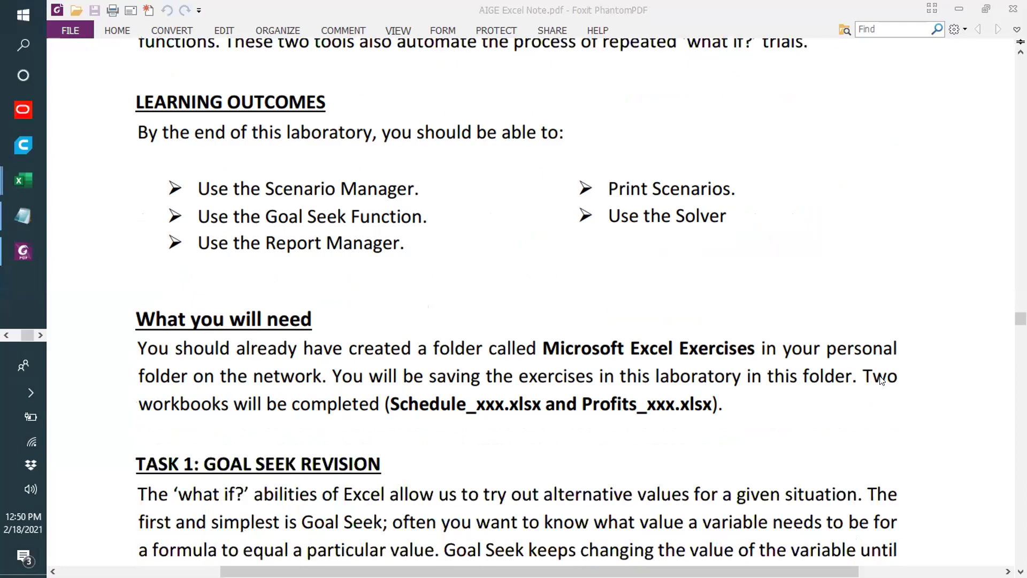
pyautogui.scroll(-2, 878, 380)
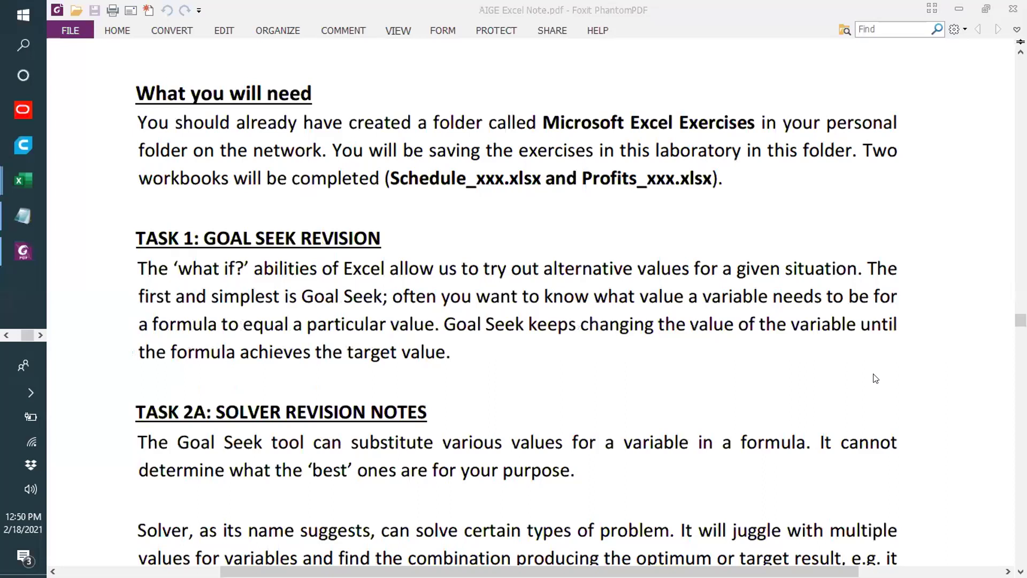
pyautogui.scroll(1, 875, 378)
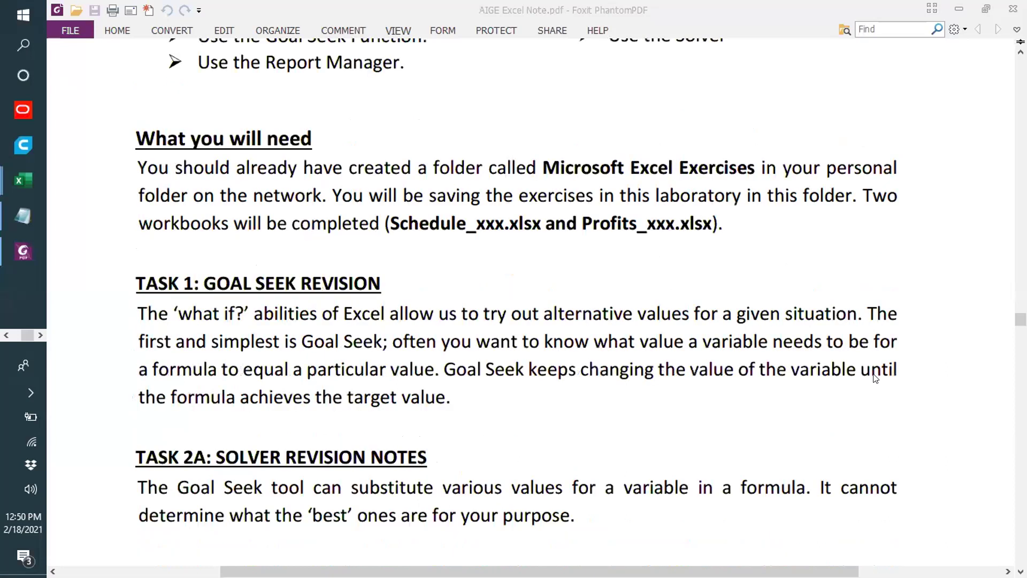
pyautogui.scroll(-2, 875, 378)
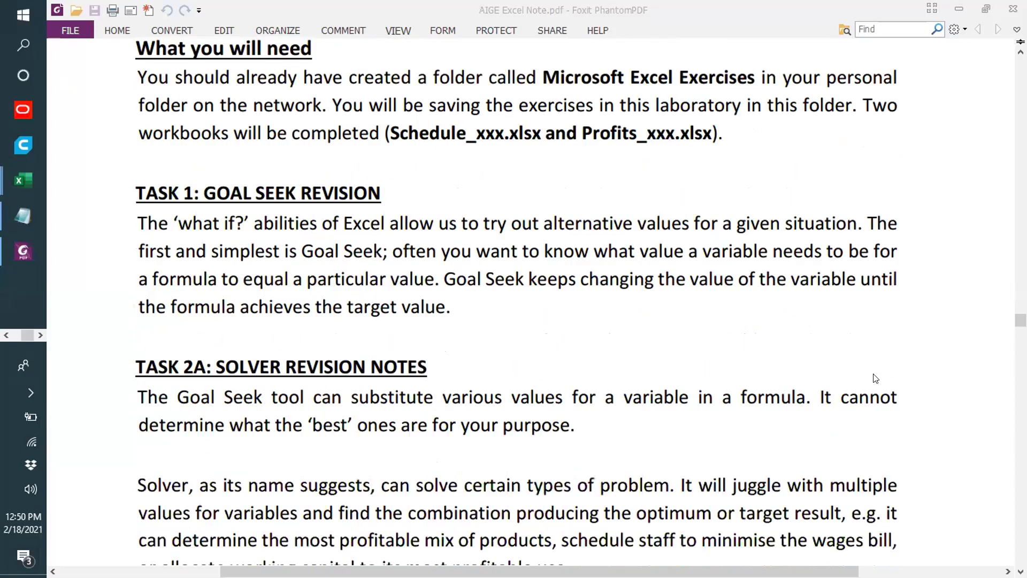
pyautogui.scroll(-4, 875, 378)
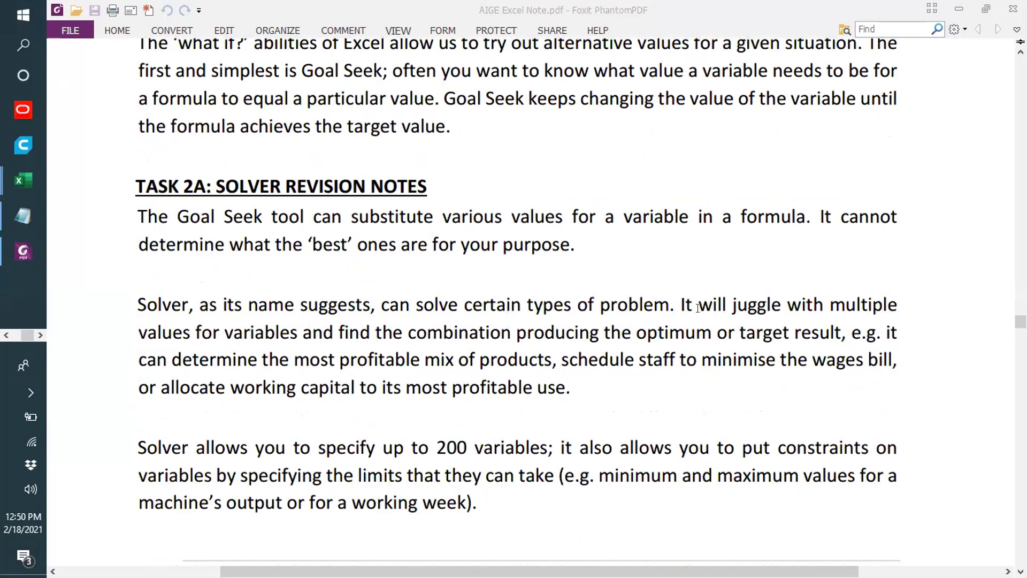
# Highlight the phrases about juggling variable values and the optimum result, emphasising the word 'most'
pyautogui.moveTo(732, 302); pyautogui.dragTo(826, 359)
pyautogui.moveTo(445, 346); pyautogui.dragTo(865, 345)
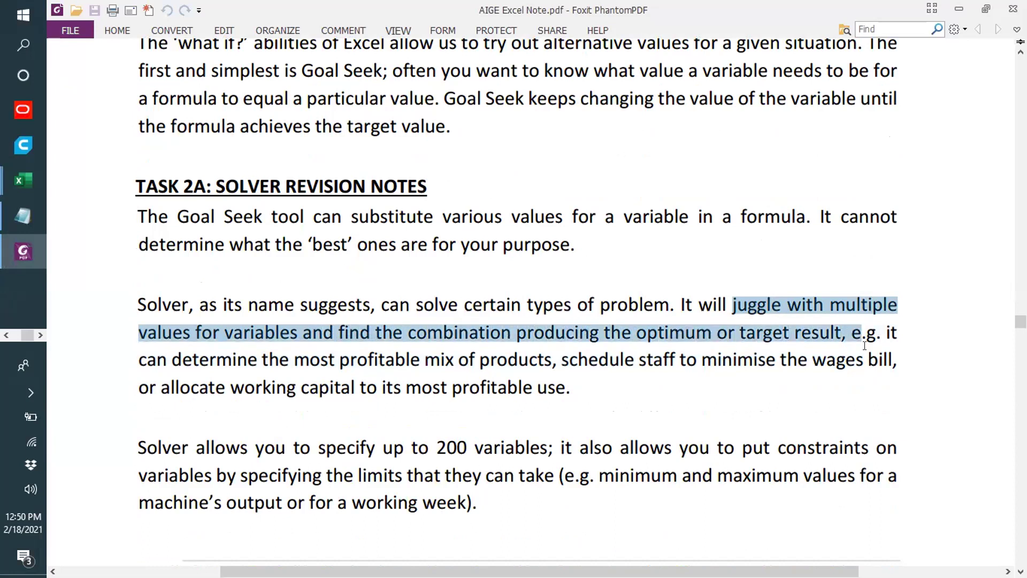
pyautogui.click(293, 354)
pyautogui.doubleClick(293, 354)
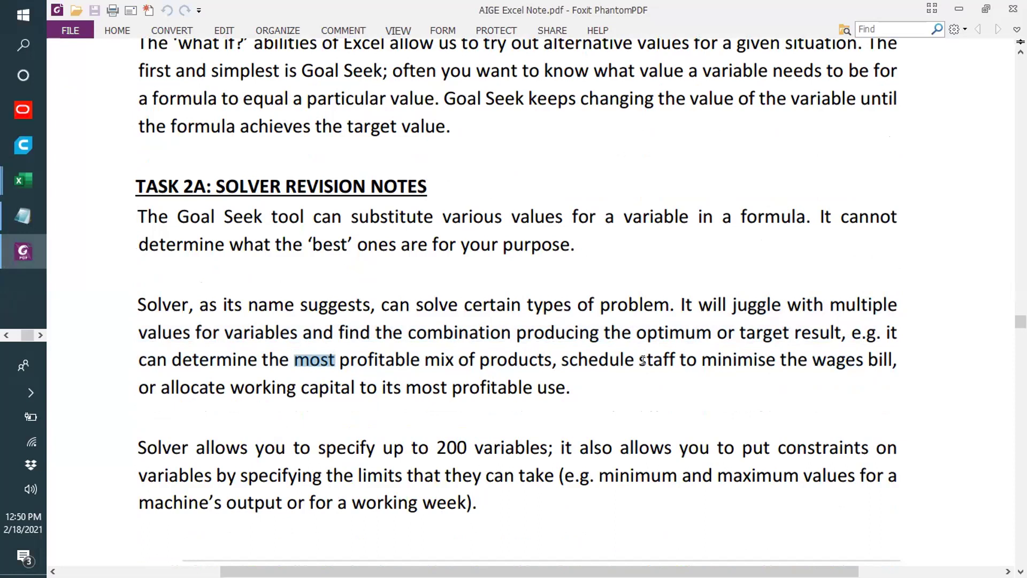
# Scroll on through the Solver revision notes to the page 29 footer
pyautogui.scroll(-3, 181, 384)
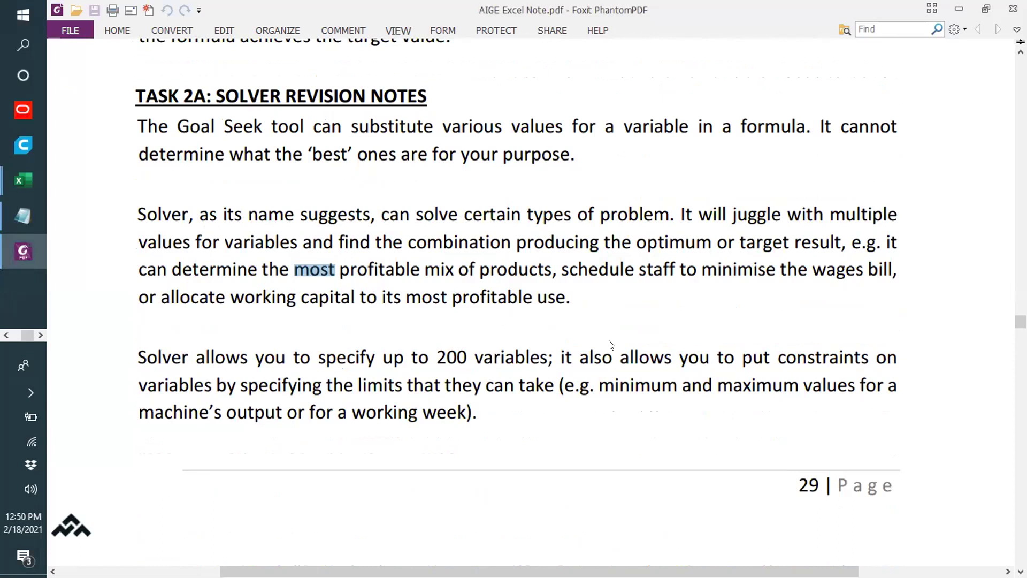
pyautogui.scroll(-1, 631, 342)
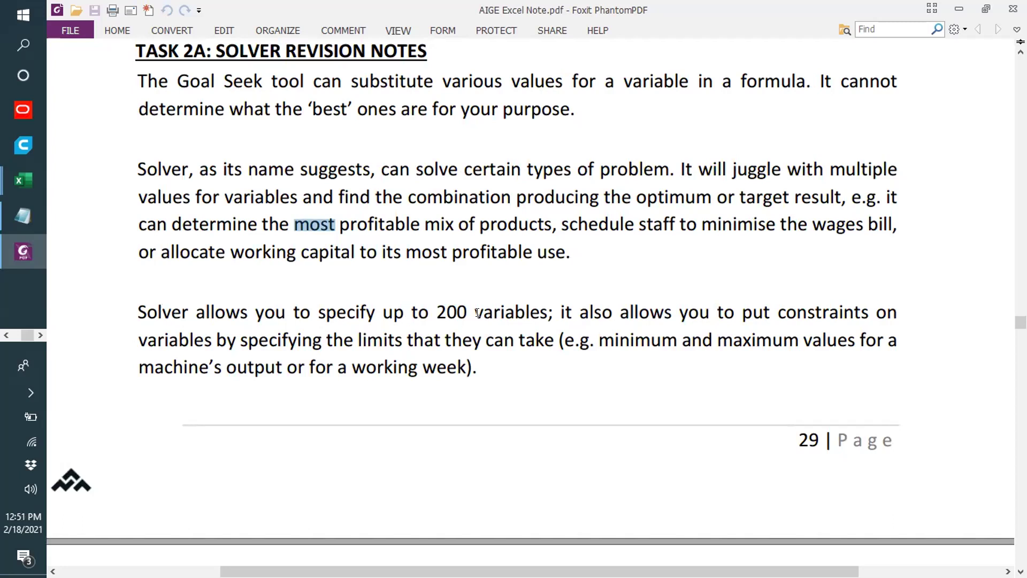
pyautogui.scroll(-5, 625, 322)
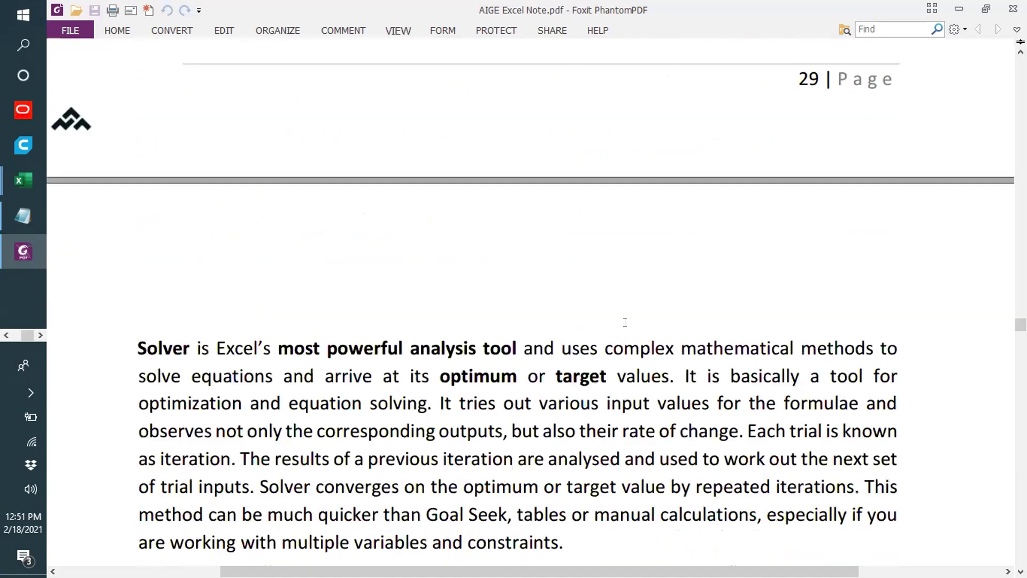
# Highlight 'optimum or target values' and Solver's limited-range and multiple-solutions limitations, then continue to TASK 2B
pyautogui.scroll(-2, 312, 318)
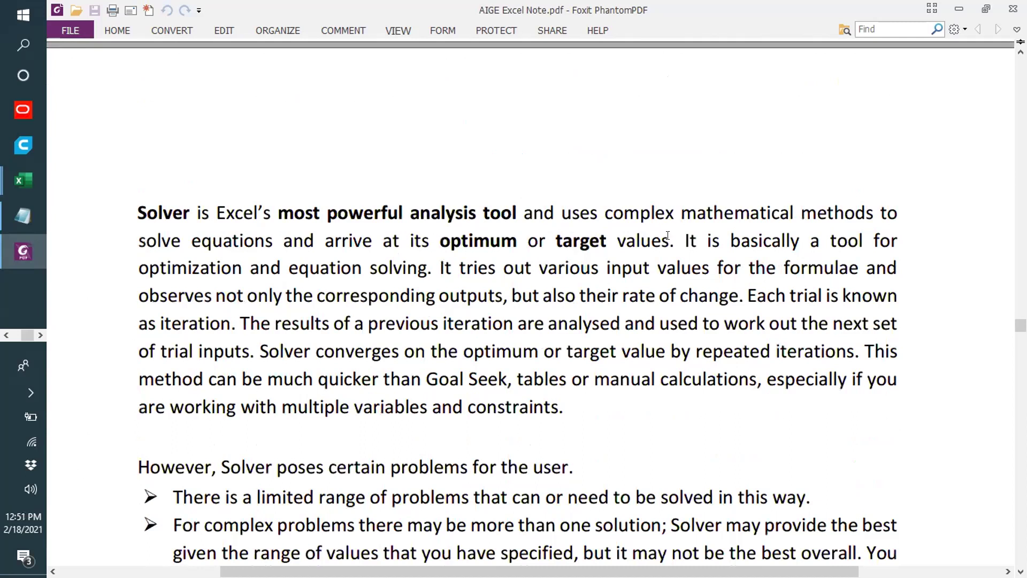
pyautogui.moveTo(669, 241); pyautogui.dragTo(440, 241)
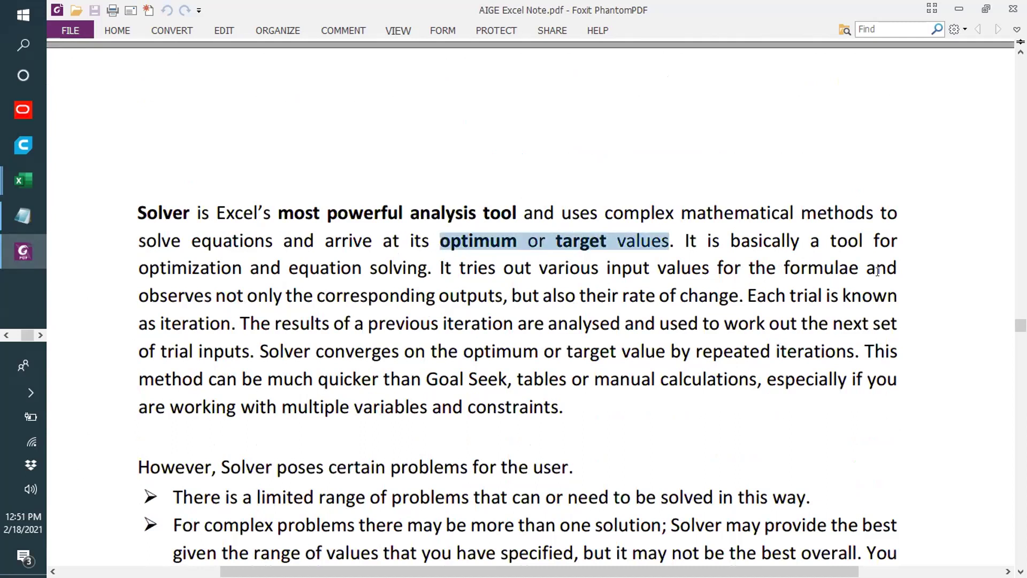
pyautogui.scroll(-3, 878, 272)
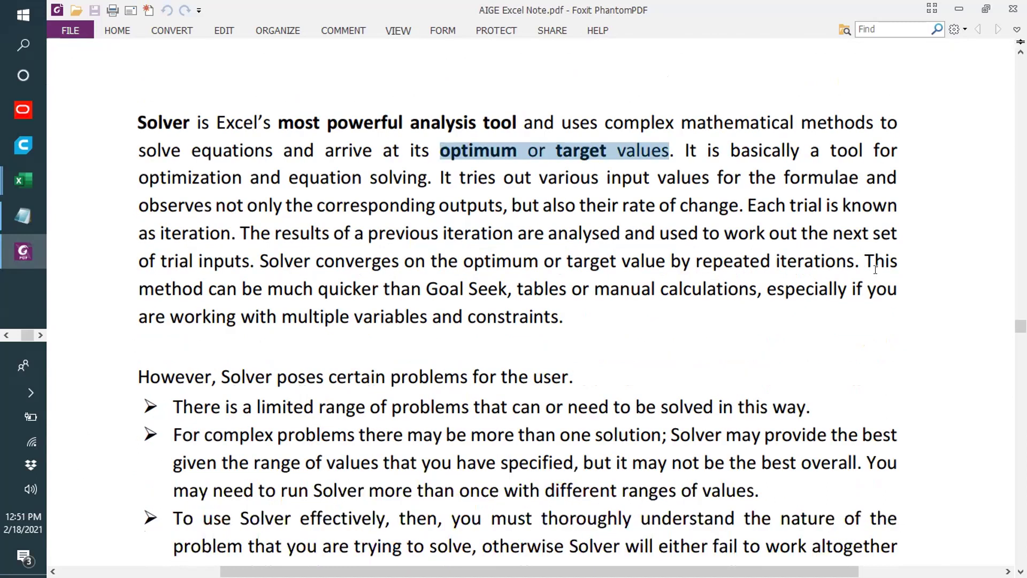
pyautogui.scroll(-7, 877, 270)
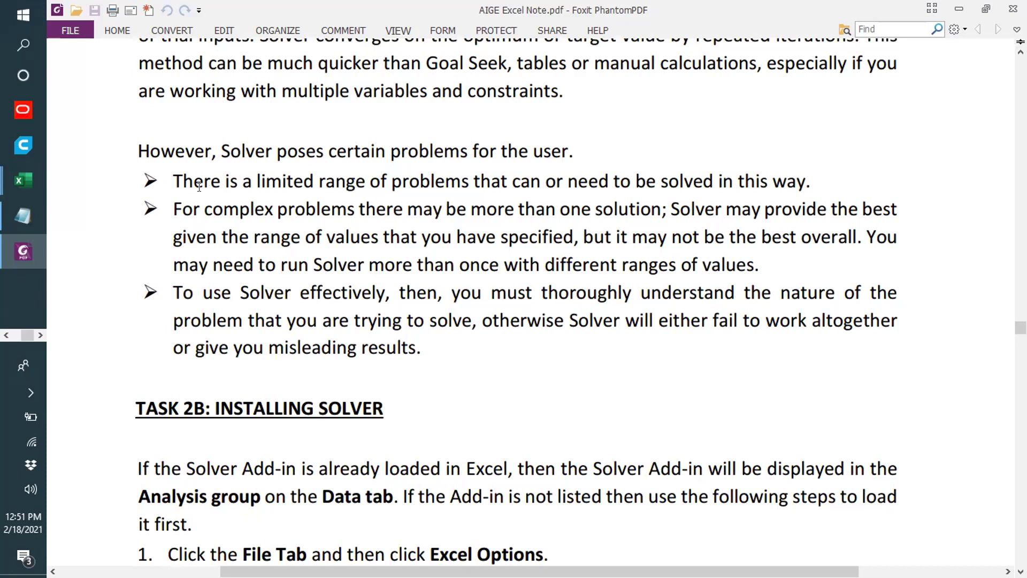
pyautogui.moveTo(287, 177); pyautogui.dragTo(778, 180)
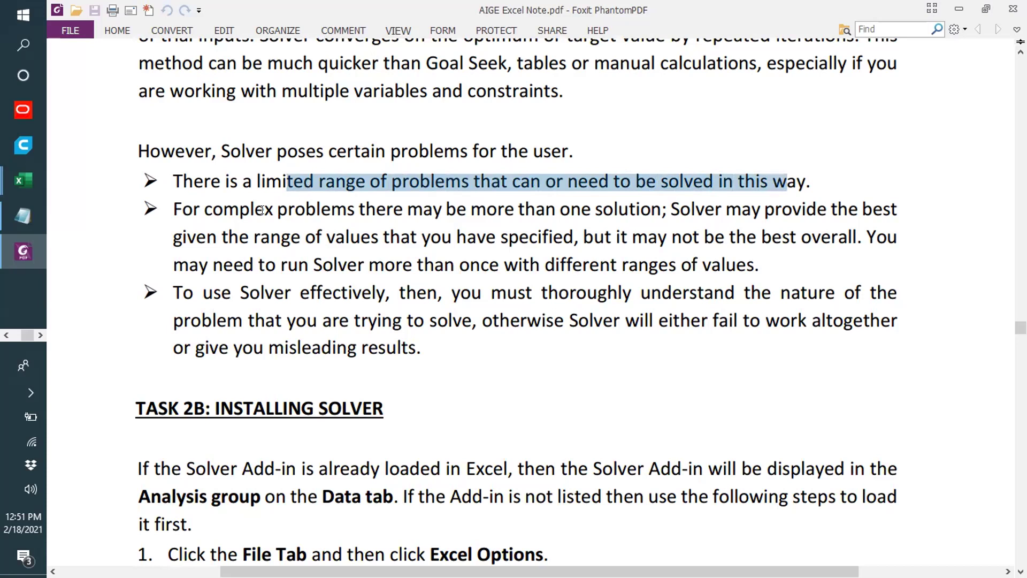
pyautogui.moveTo(206, 209); pyautogui.dragTo(659, 211)
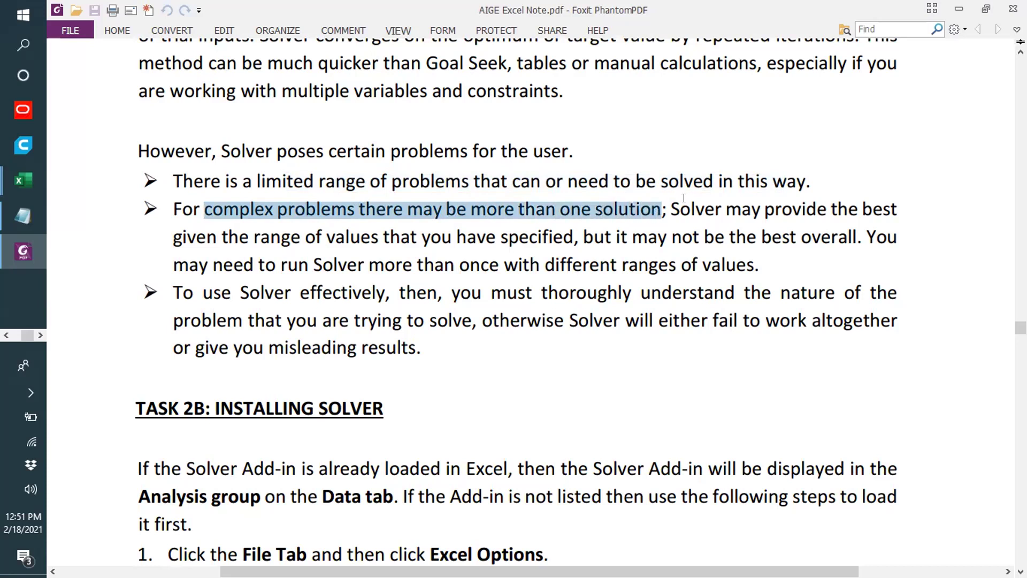
pyautogui.click(676, 203)
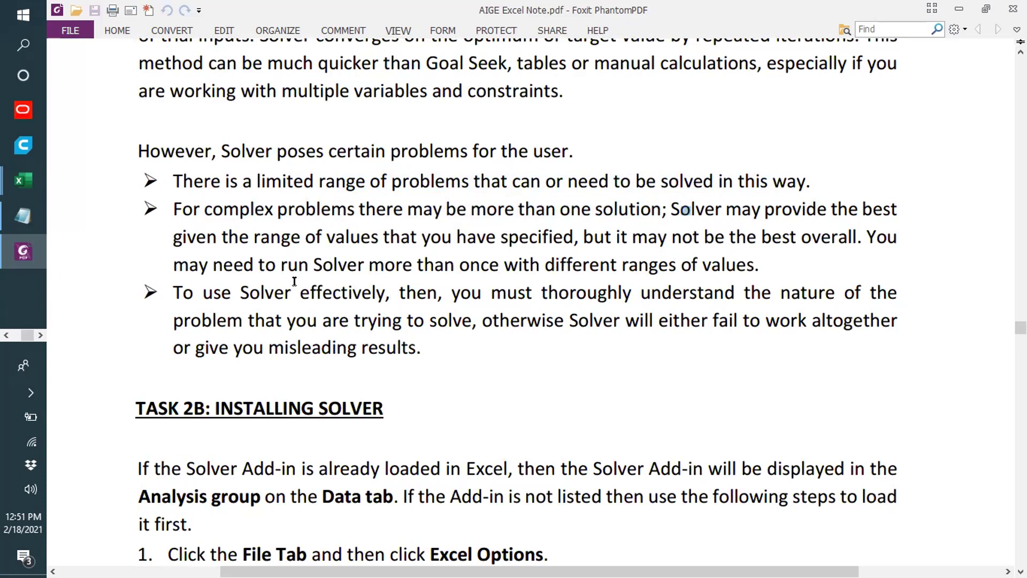
pyautogui.scroll(-1, 295, 281)
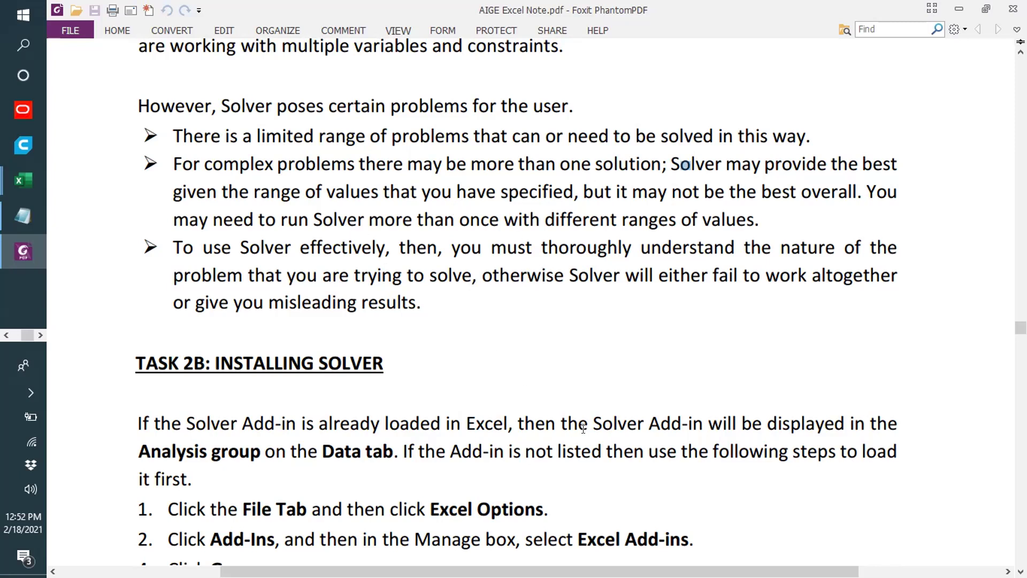
# Scroll past the Add-ins dialog screenshot to the TASK 2C: SOLVER EXERCISE heading
pyautogui.scroll(-3, 585, 431)
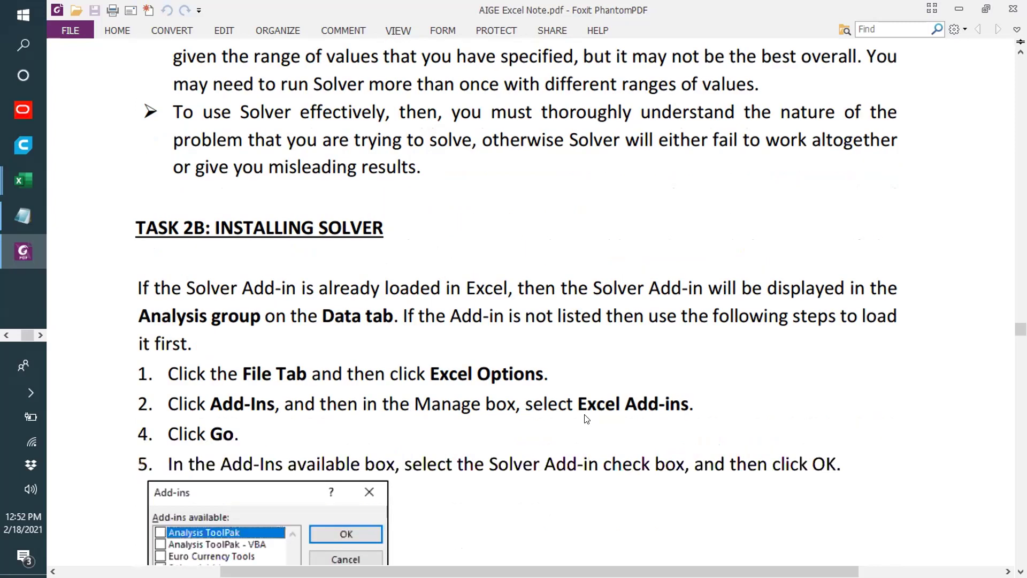
pyautogui.scroll(-3, 586, 419)
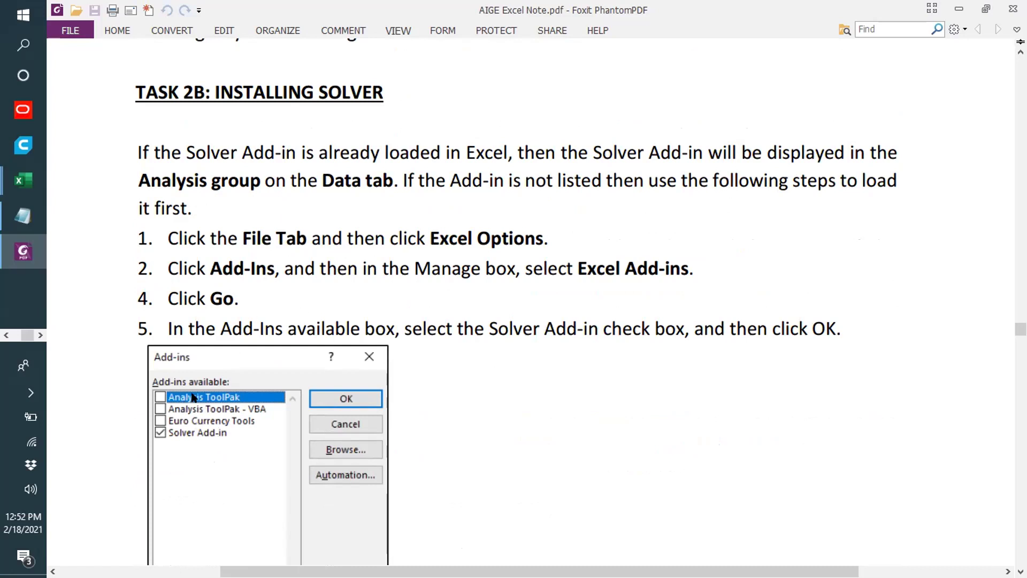
pyautogui.scroll(-3, 206, 394)
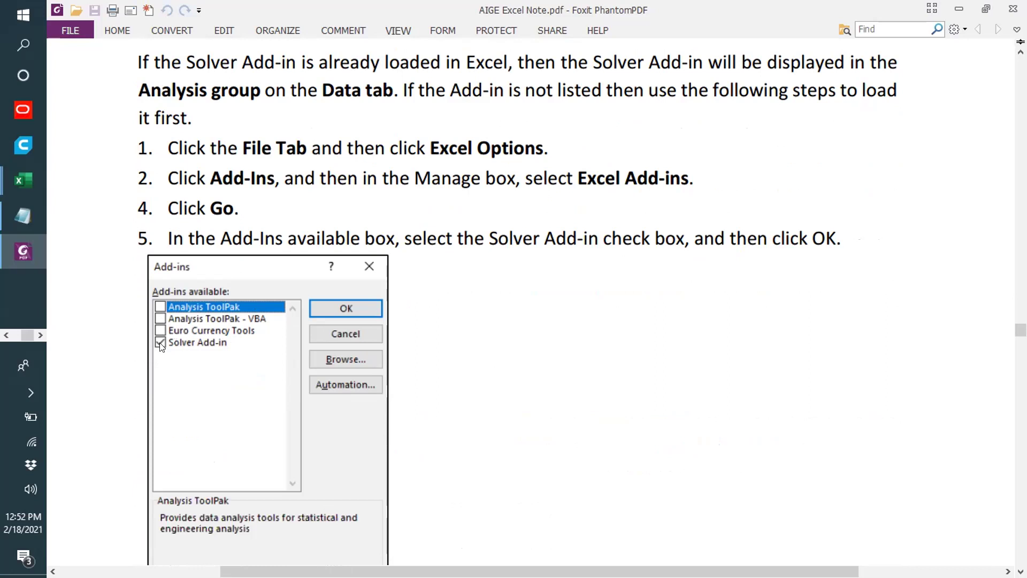
pyautogui.scroll(-5, 790, 269)
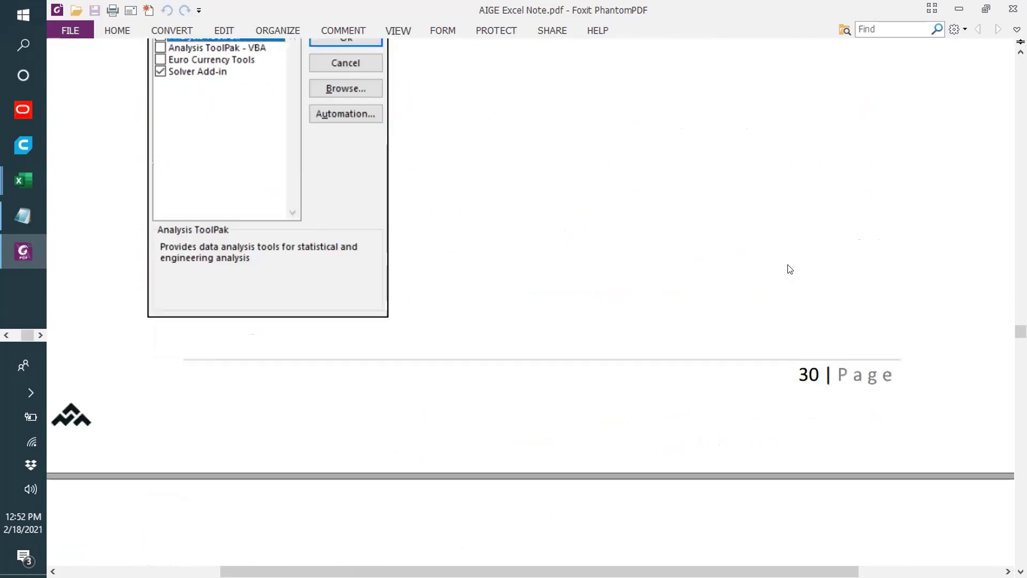
pyautogui.scroll(-5, 790, 269)
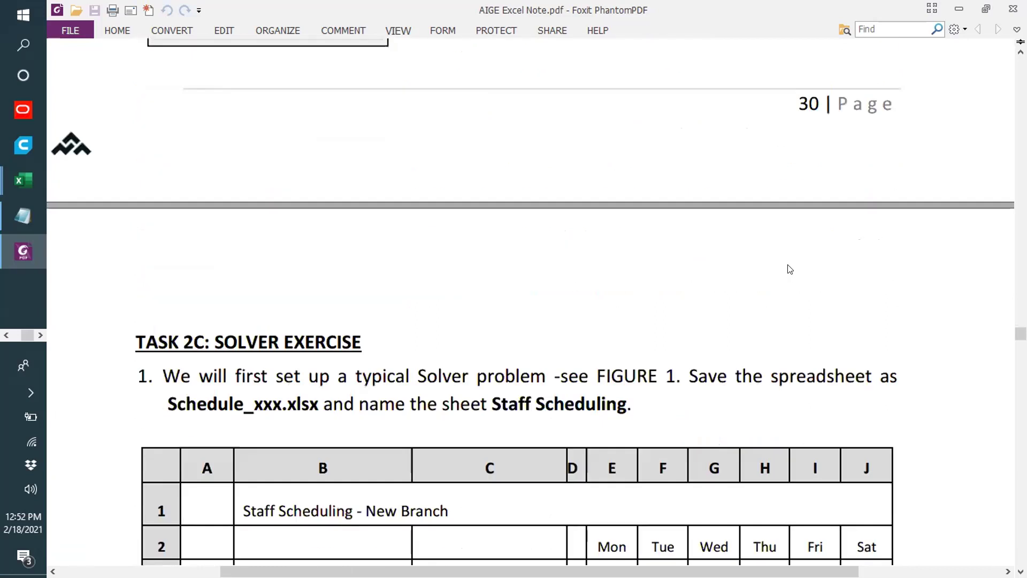
# Review the FIGURE 1 Staff Scheduling – New Branch table in the PDF
pyautogui.scroll(-6, 790, 269)
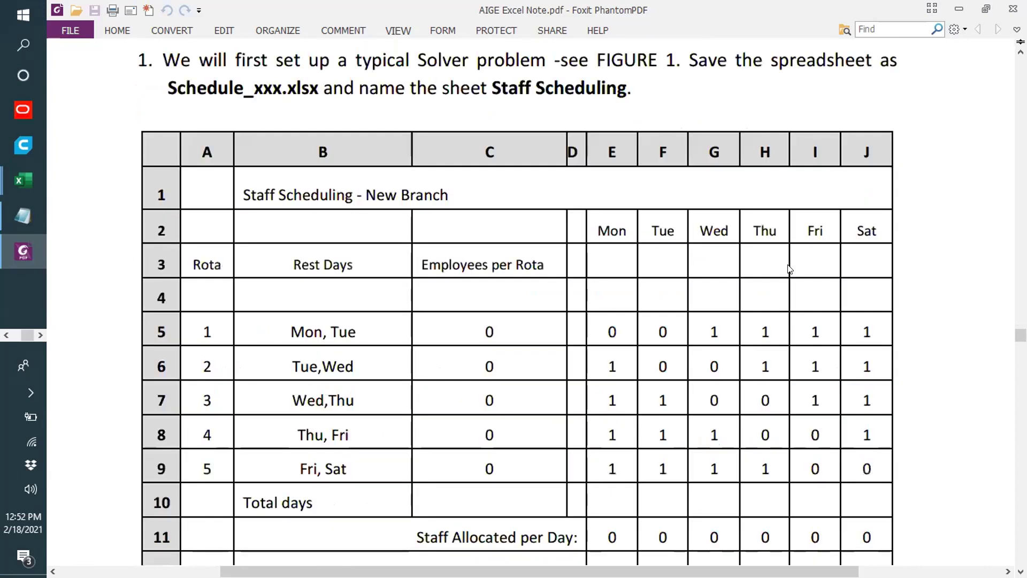
pyautogui.scroll(1, 785, 152)
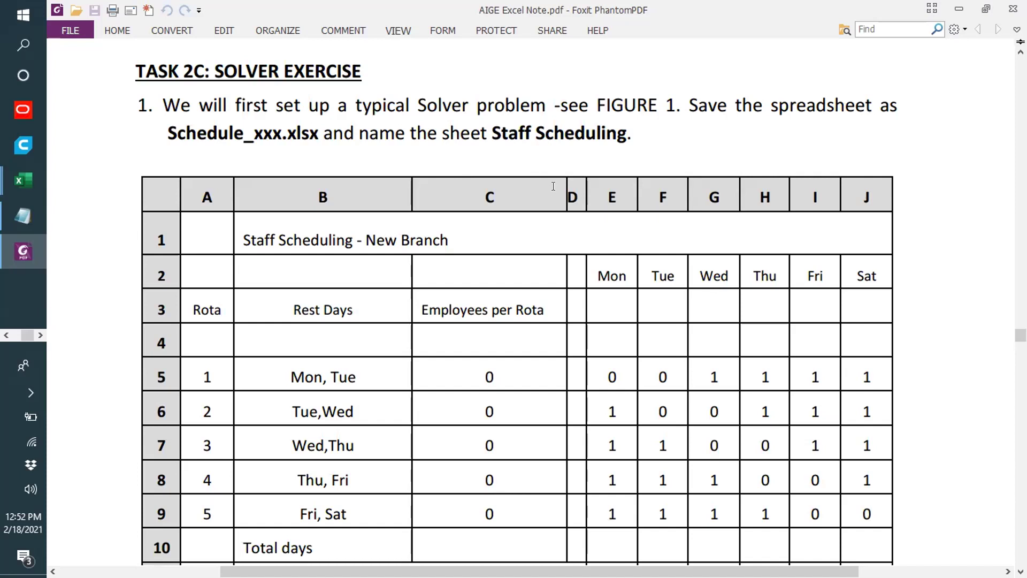
pyautogui.scroll(-1, 553, 186)
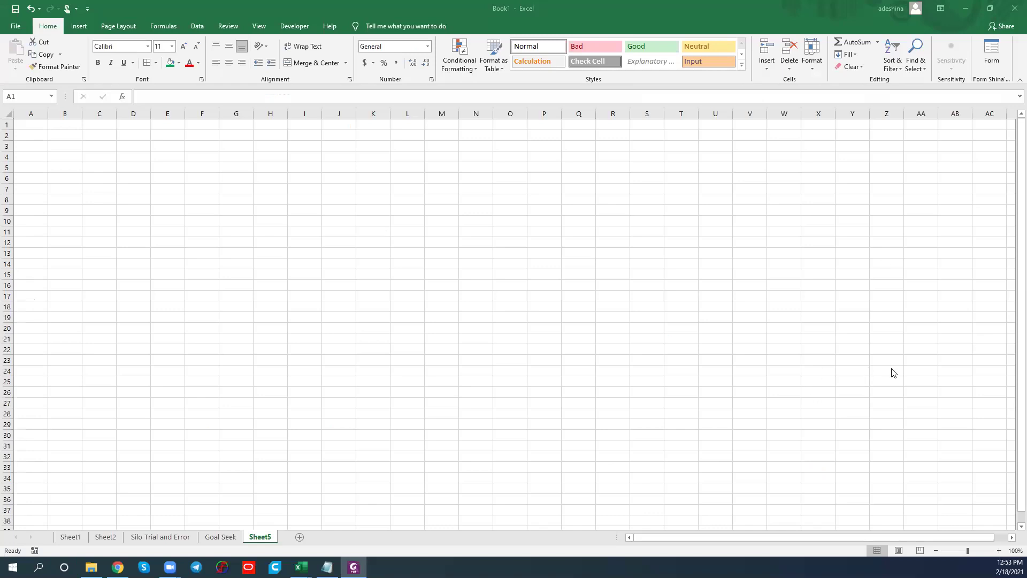
# Zoom Sheet5 to about 262% and enter the title 'Staff Scheduling - New Branch' in B1
pyautogui.click(982, 555)
pyautogui.click(982, 551)
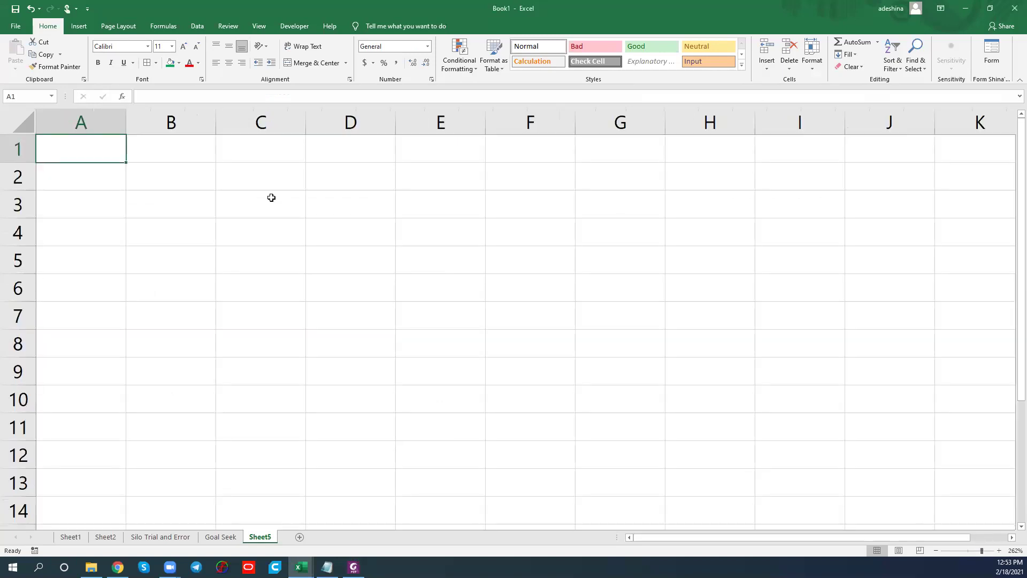
pyautogui.click(175, 149)
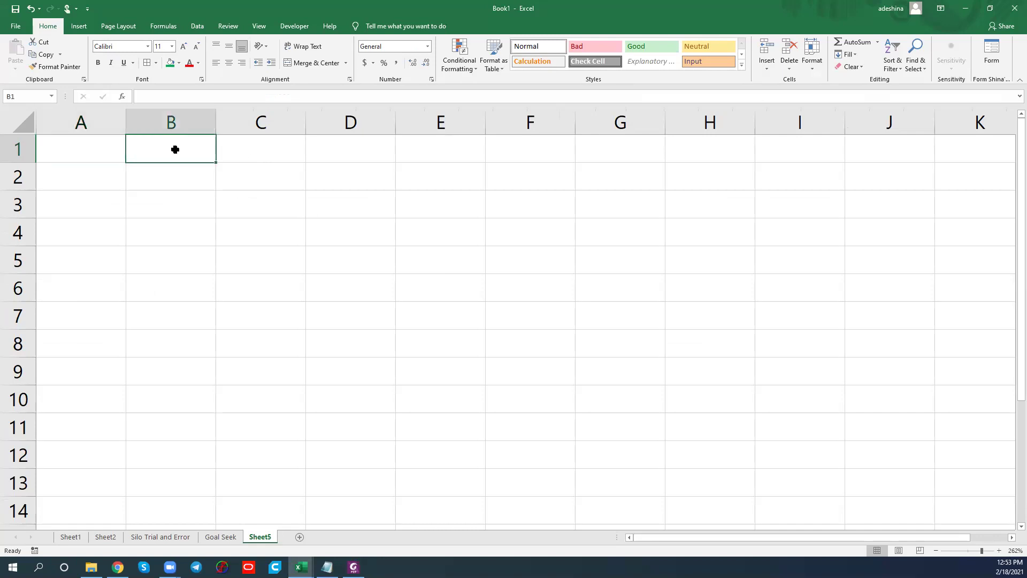
pyautogui.write('Staff ')
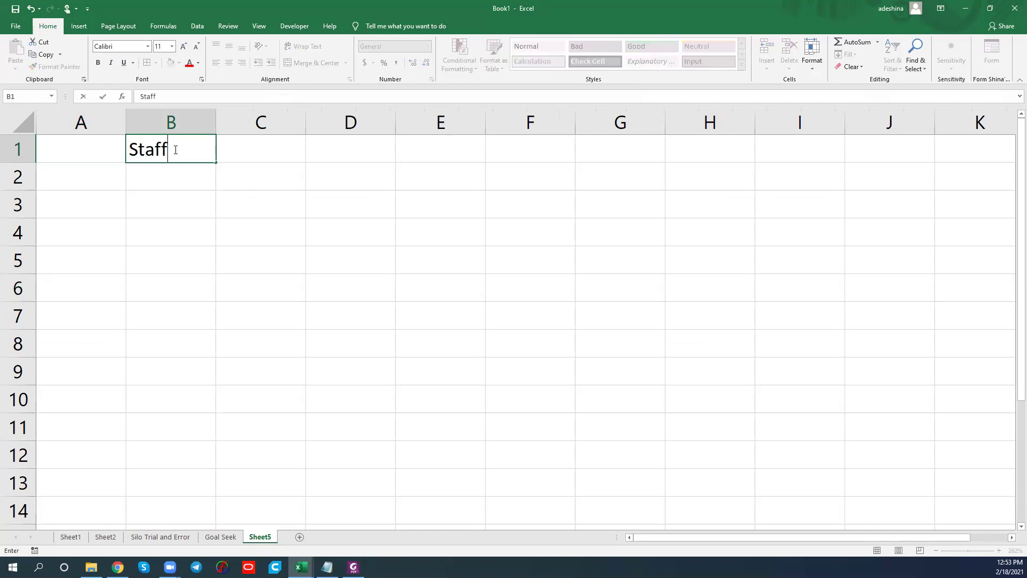
pyautogui.write('Scheduling')
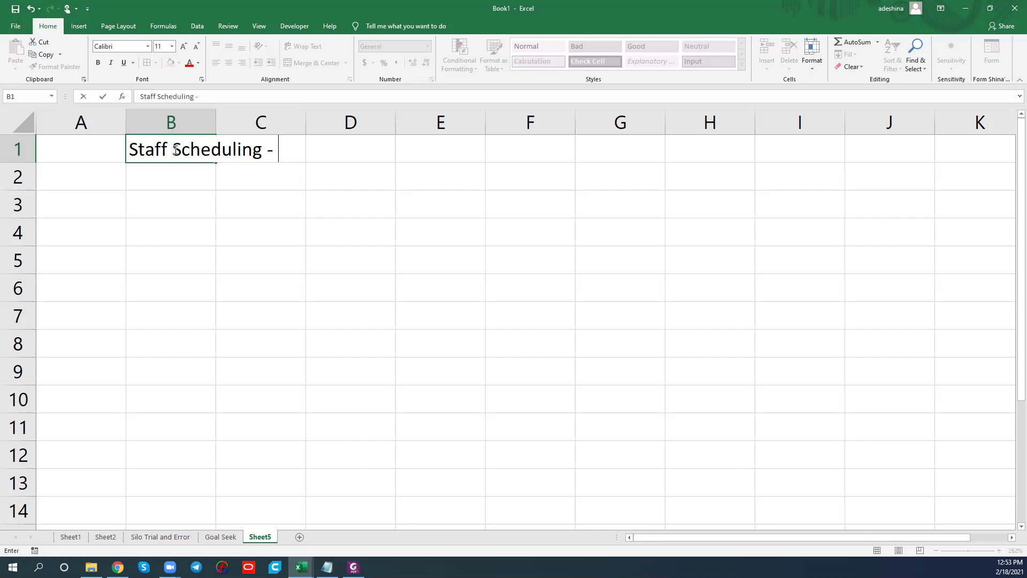
pyautogui.write(' - New Brac')
pyautogui.press('BackSpace')
pyautogui.write('nch')
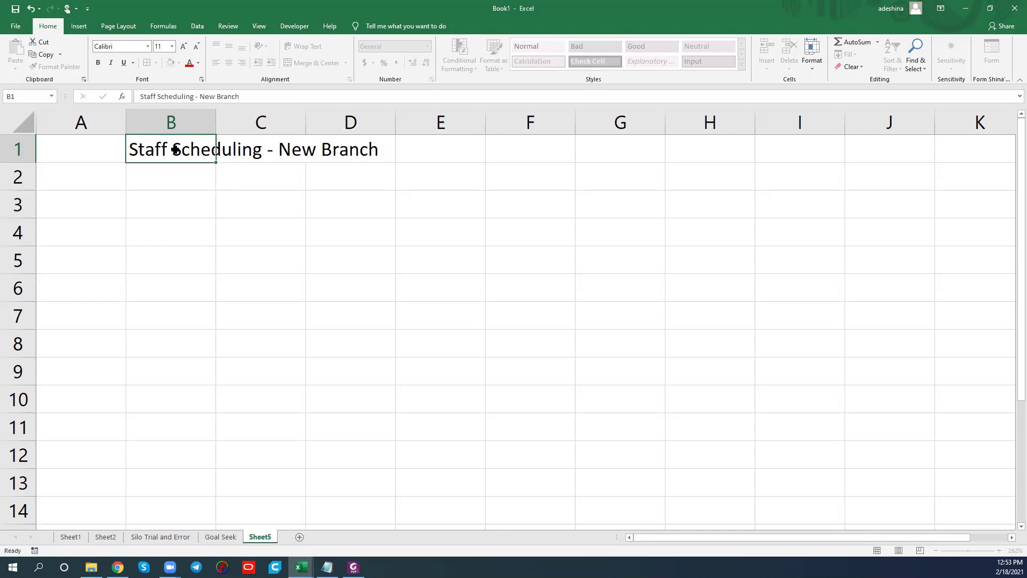
pyautogui.press('Return')
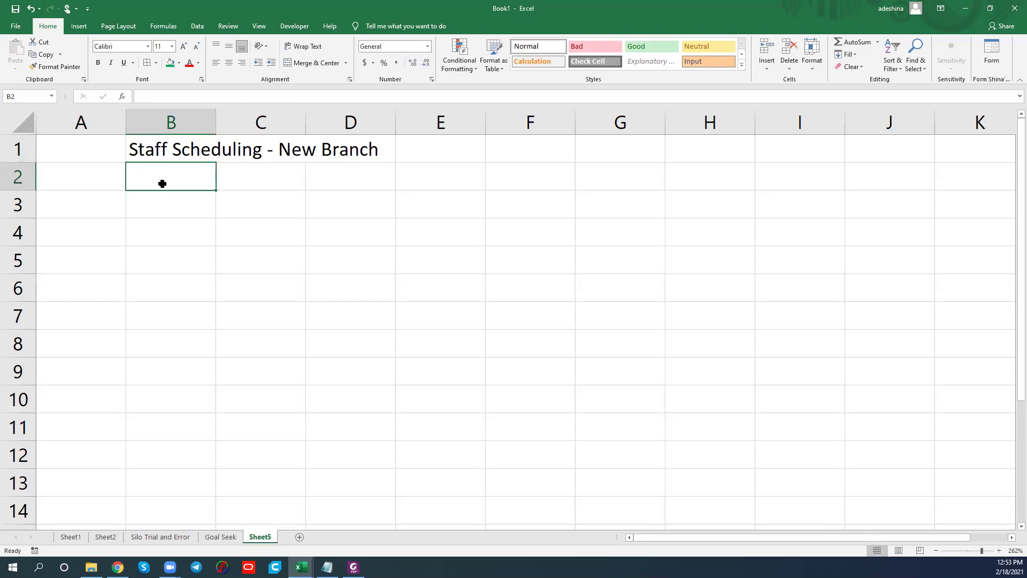
# Enter the headings Rota, Rest Days and Employee per Rota in A3:C3
pyautogui.click(92, 215)
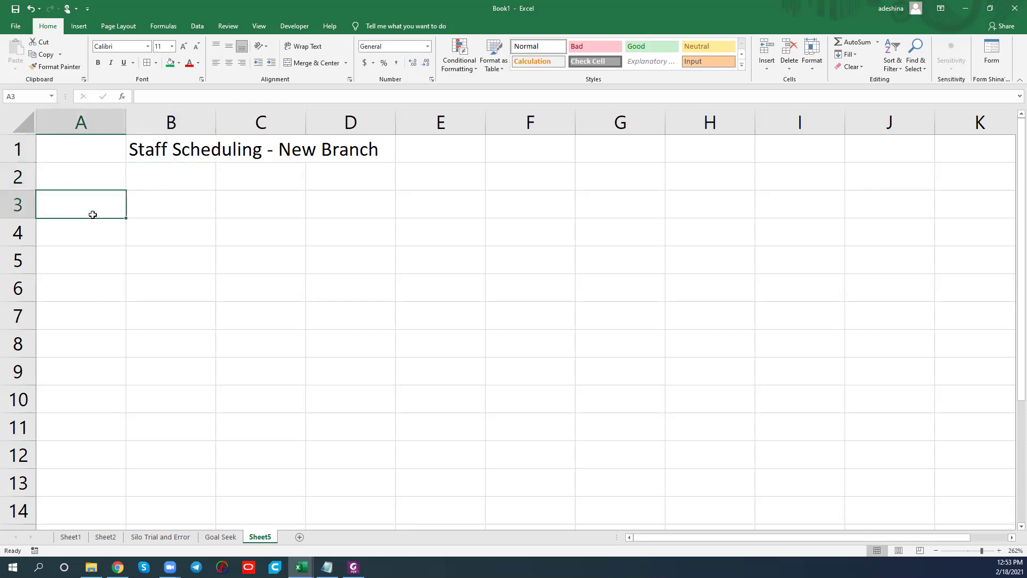
pyautogui.write('Rota')
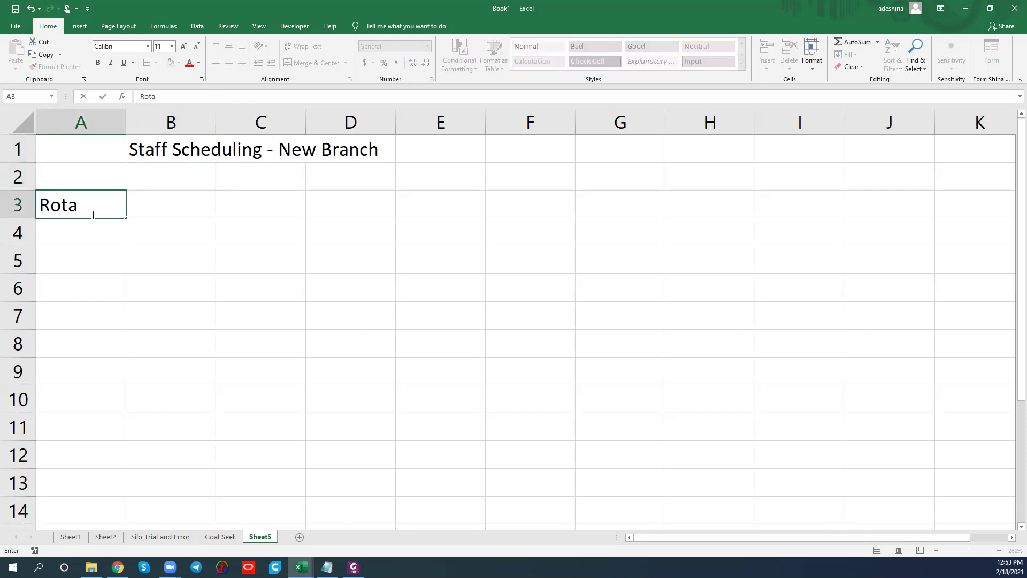
pyautogui.press('Tab')
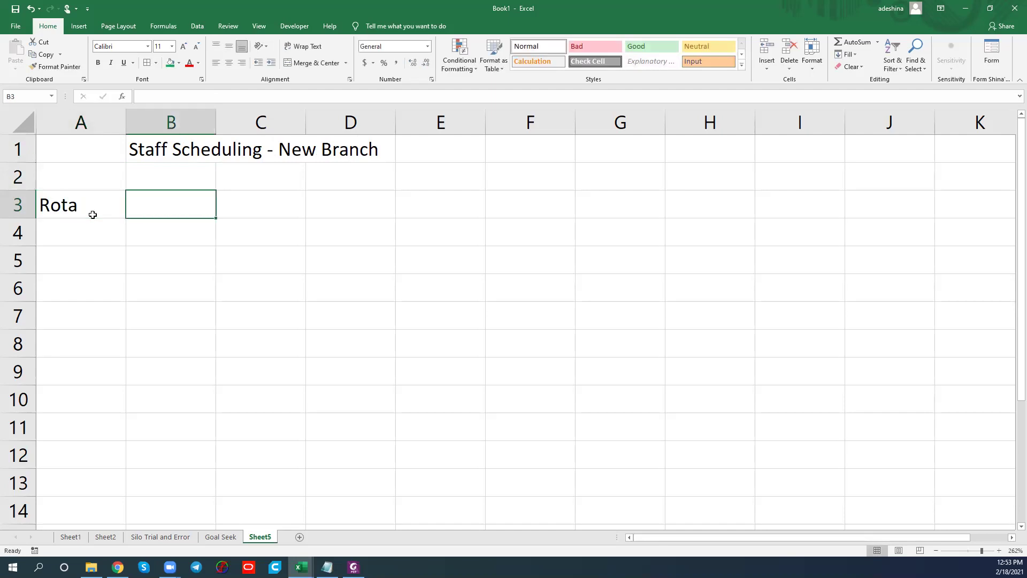
pyautogui.write('Rest Days')
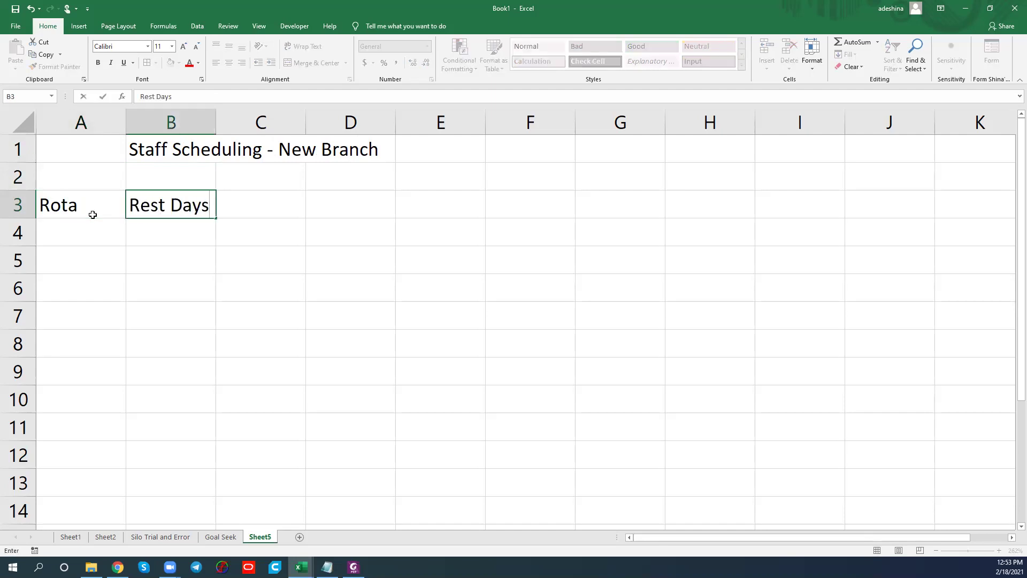
pyautogui.press('Tab')
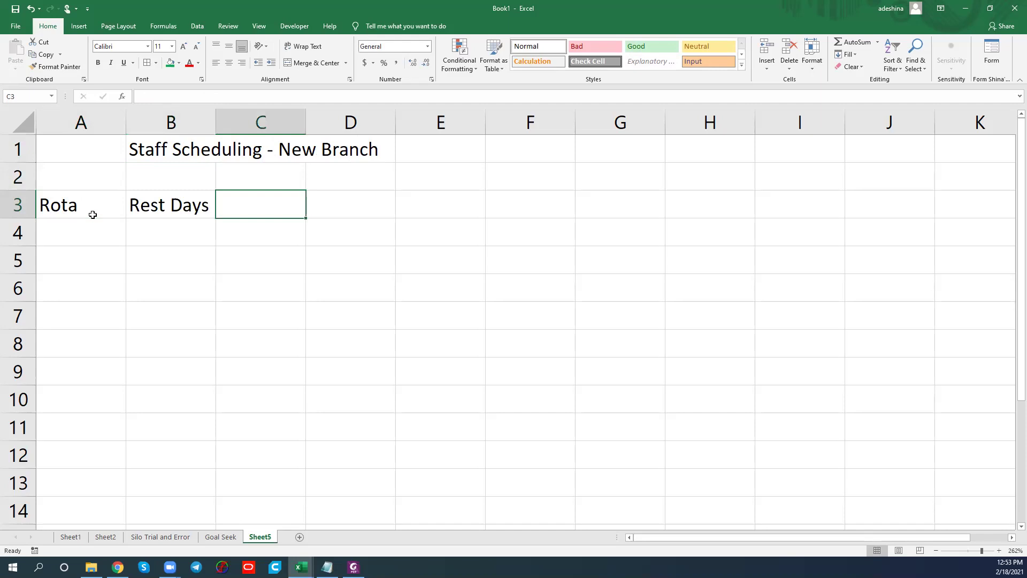
pyautogui.write('EMplo')
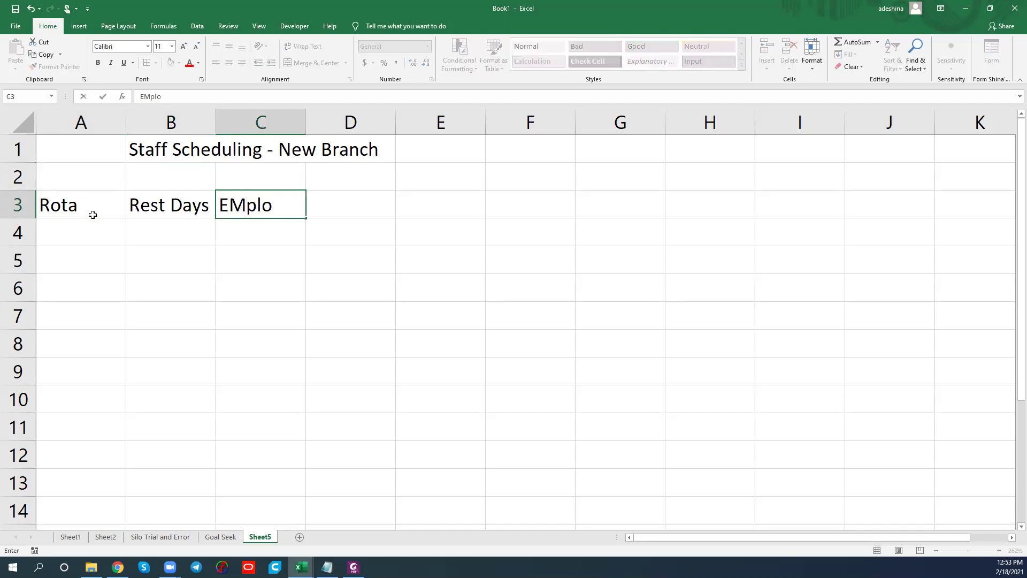
pyautogui.press('BackSpace')
pyautogui.press('BackSpace')
pyautogui.press('BackSpace')
pyautogui.press('BackSpace')
pyautogui.write('mployee')
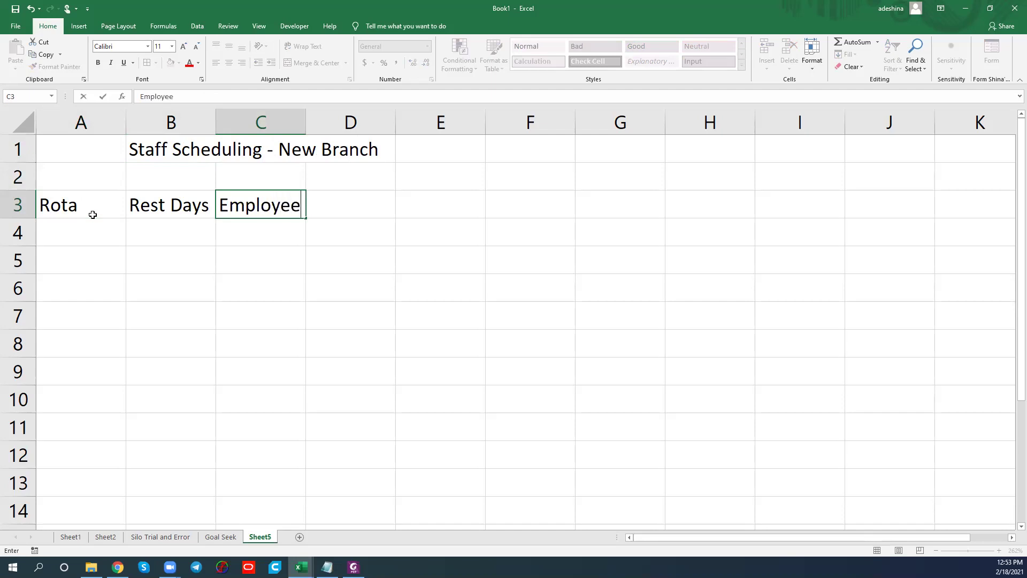
pyautogui.write(' per ROta')
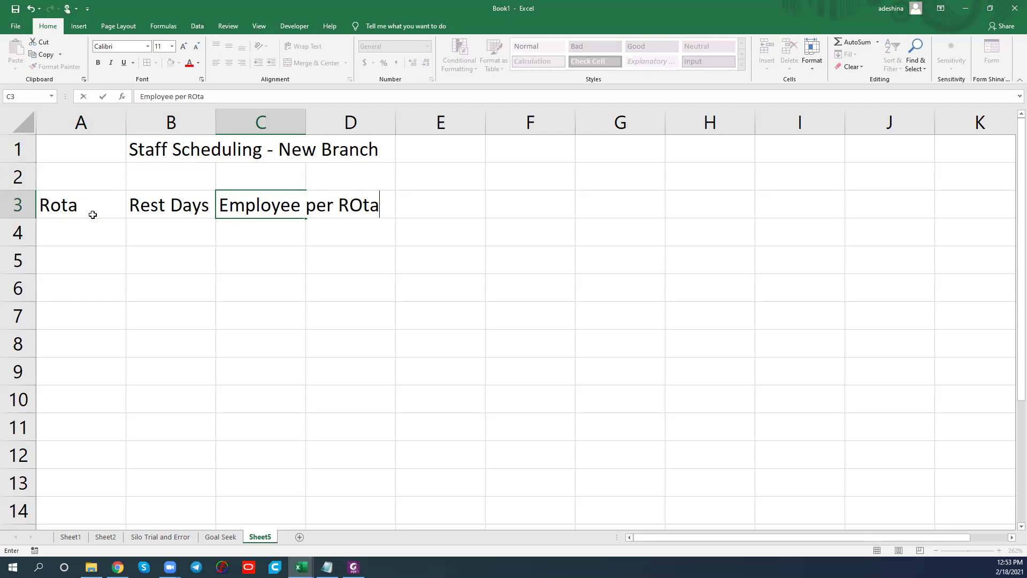
pyautogui.press('BackSpace')
pyautogui.press('BackSpace')
pyautogui.press('BackSpace')
pyautogui.write('ota')
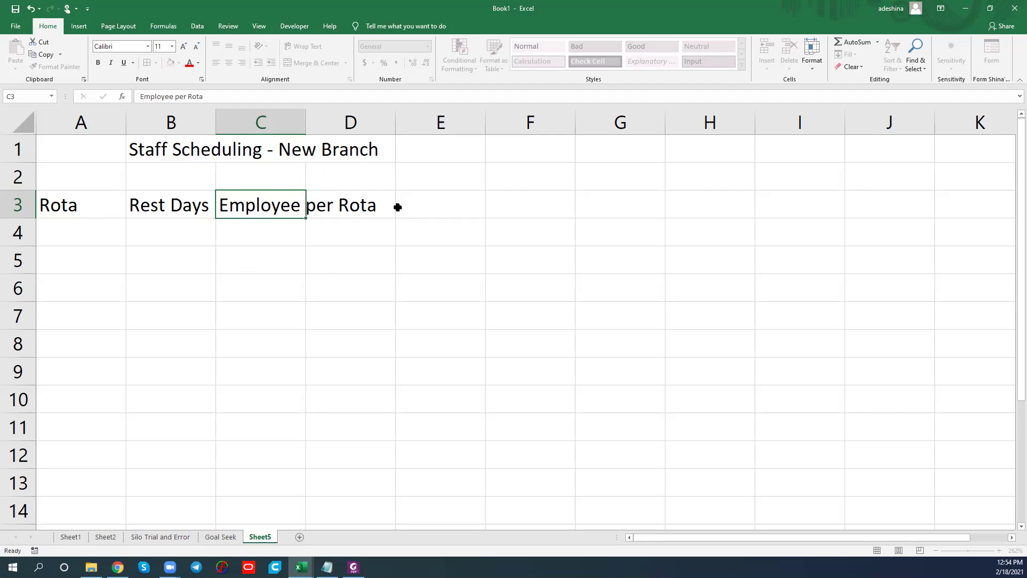
pyautogui.press('Tab')
pyautogui.click(423, 181)
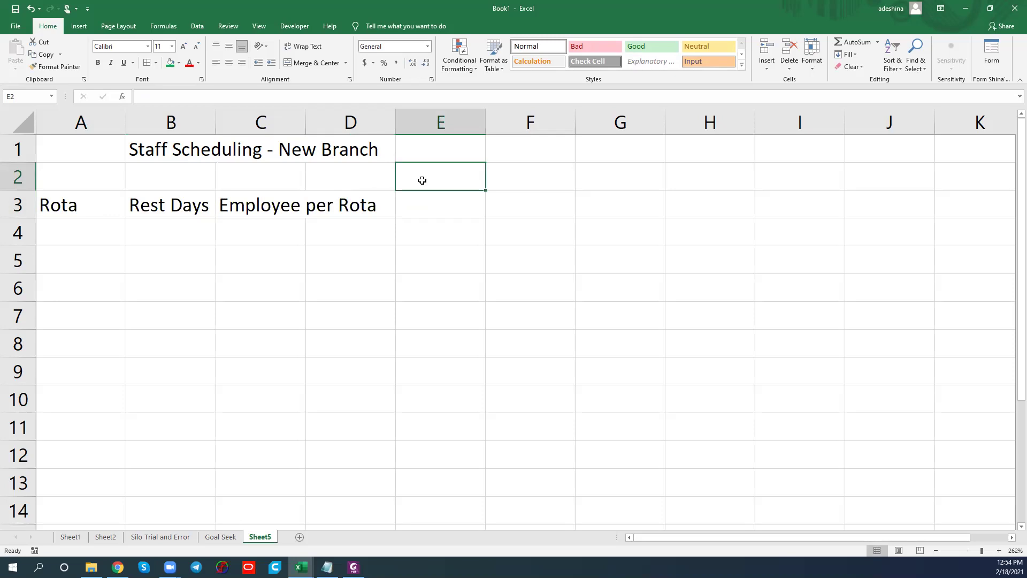
# Fill centred day headings Mon to Sat across E2:J2 and widen column C for Employee per Rota
pyautogui.write('Mon')
pyautogui.press('Tab')
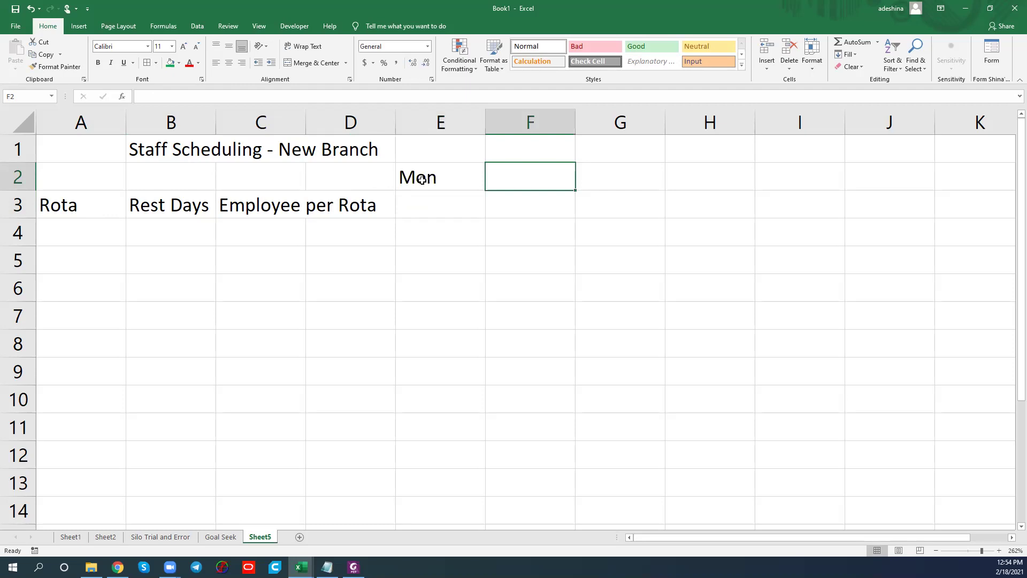
pyautogui.write('Tue')
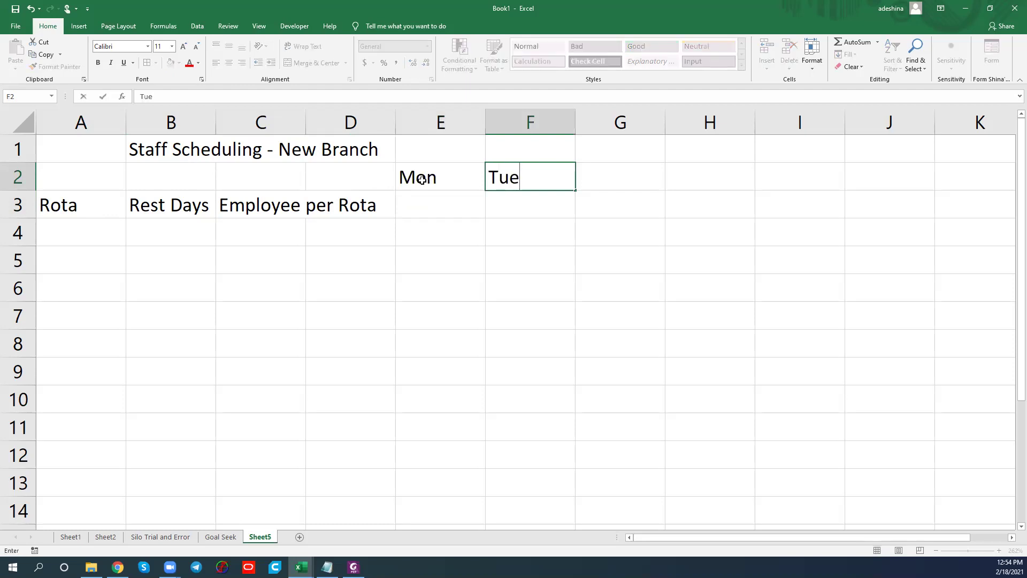
pyautogui.press('Return')
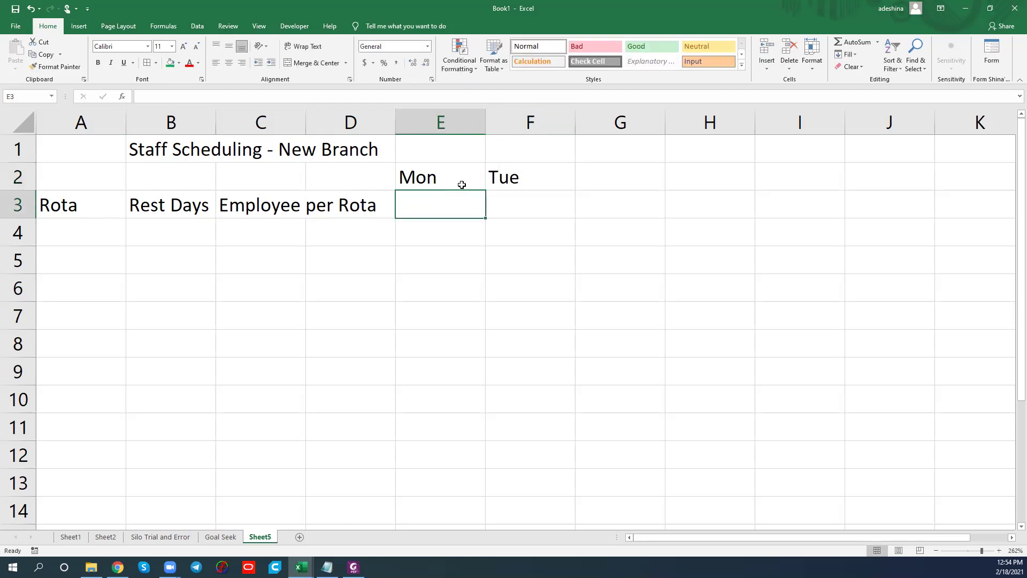
pyautogui.click(481, 181)
pyautogui.moveTo(486, 181); pyautogui.dragTo(906, 183)
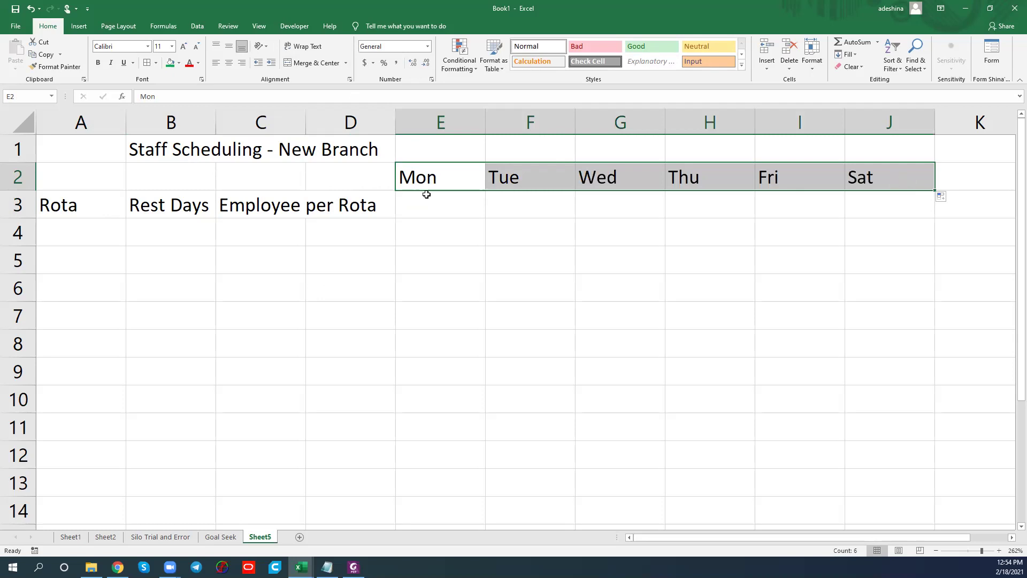
pyautogui.click(230, 63)
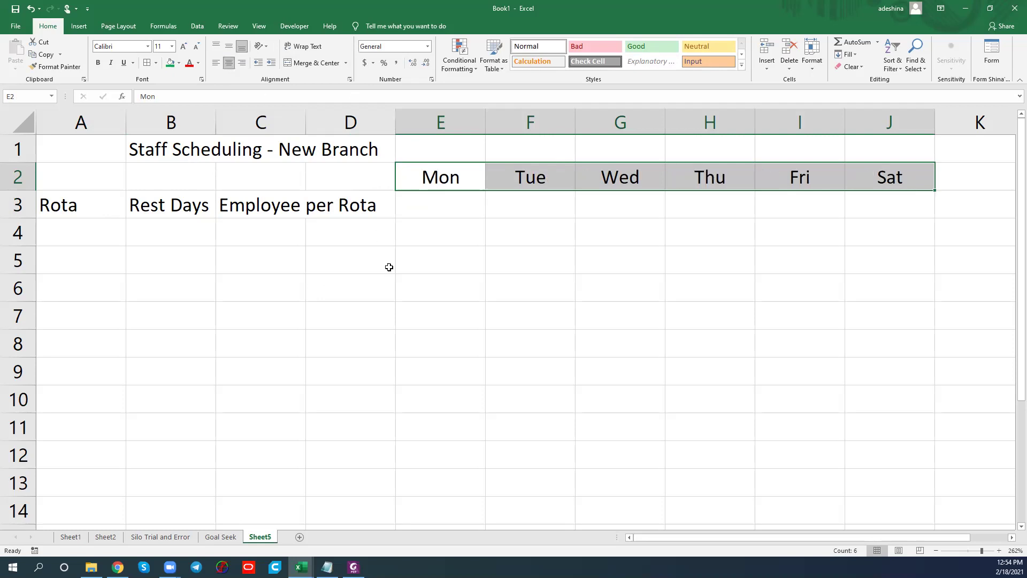
pyautogui.click(357, 127)
pyautogui.moveTo(398, 120)
pyautogui.mouseDown()
pyautogui.moveTo(354, 130)
pyautogui.moveTo(380, 127)
pyautogui.mouseUp()
# Enter rota numbers 1 to 5 in A5:A9 and centre them
pyautogui.click(322, 246)
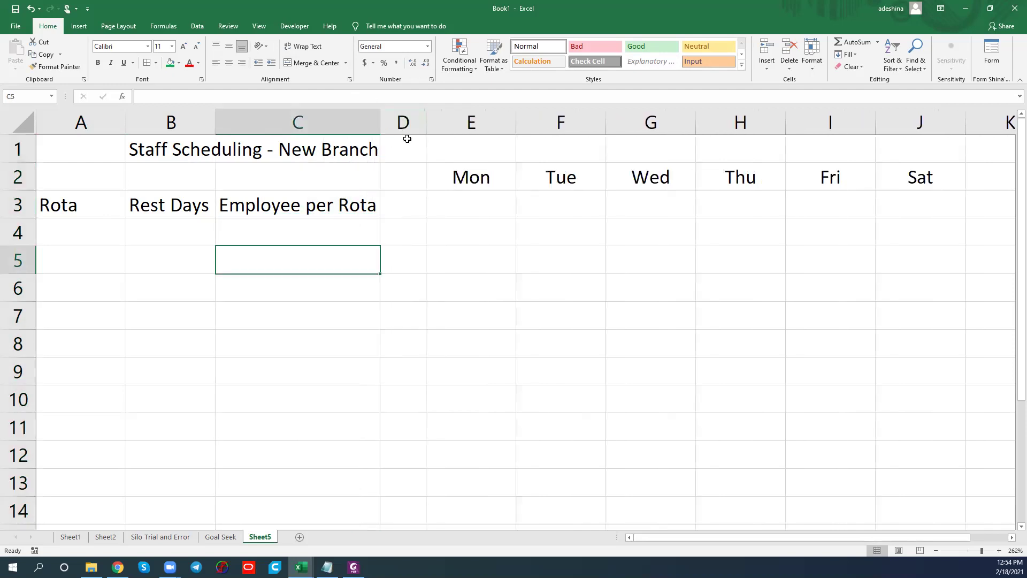
pyautogui.click(78, 265)
pyautogui.write('1')
pyautogui.press('Return')
pyautogui.write('2')
pyautogui.press('Return')
pyautogui.write('3')
pyautogui.press('Return')
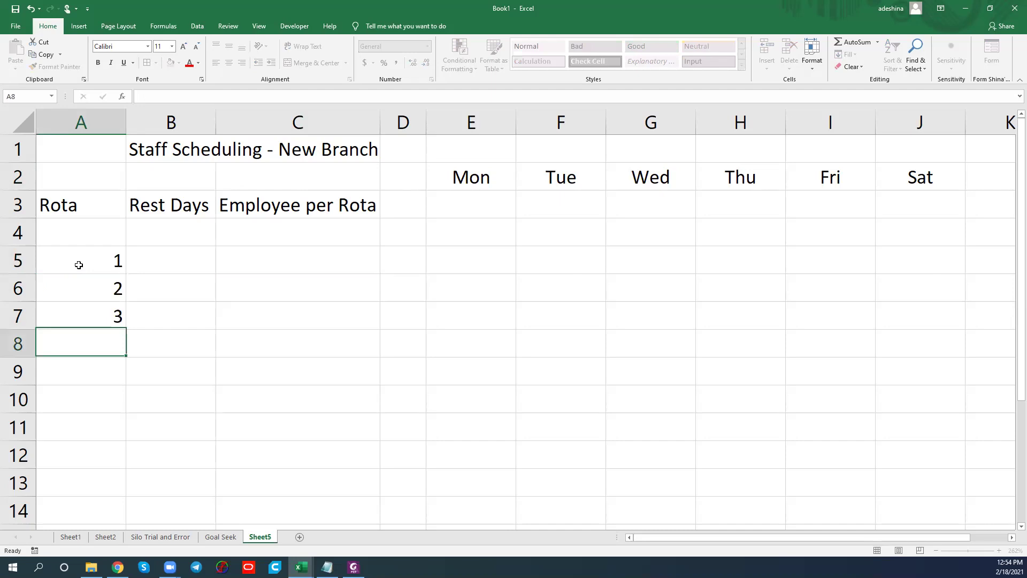
pyautogui.write('4')
pyautogui.press('Return')
pyautogui.write('5')
pyautogui.press('Return')
pyautogui.moveTo(78, 265); pyautogui.dragTo(82, 371)
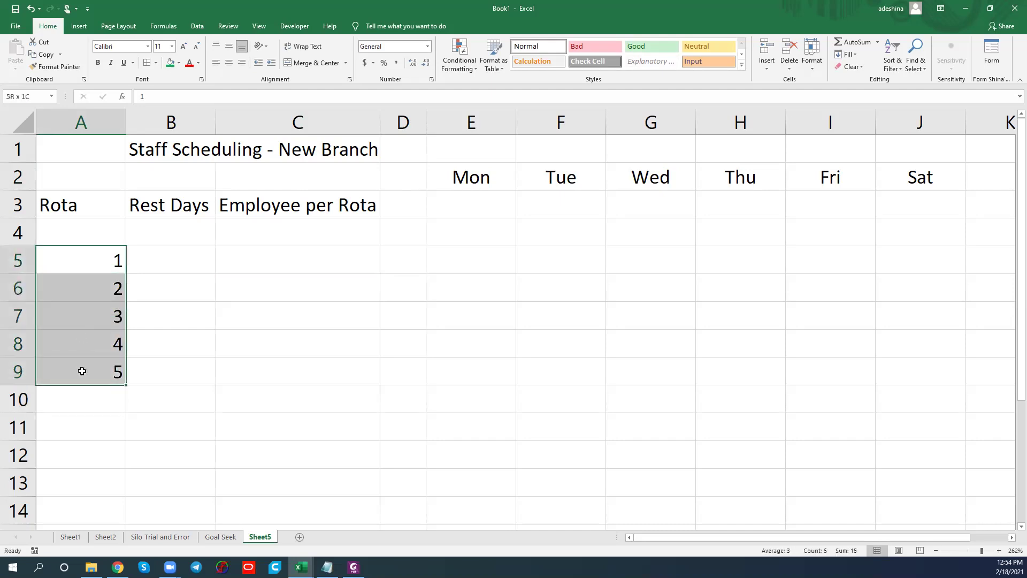
pyautogui.click(230, 63)
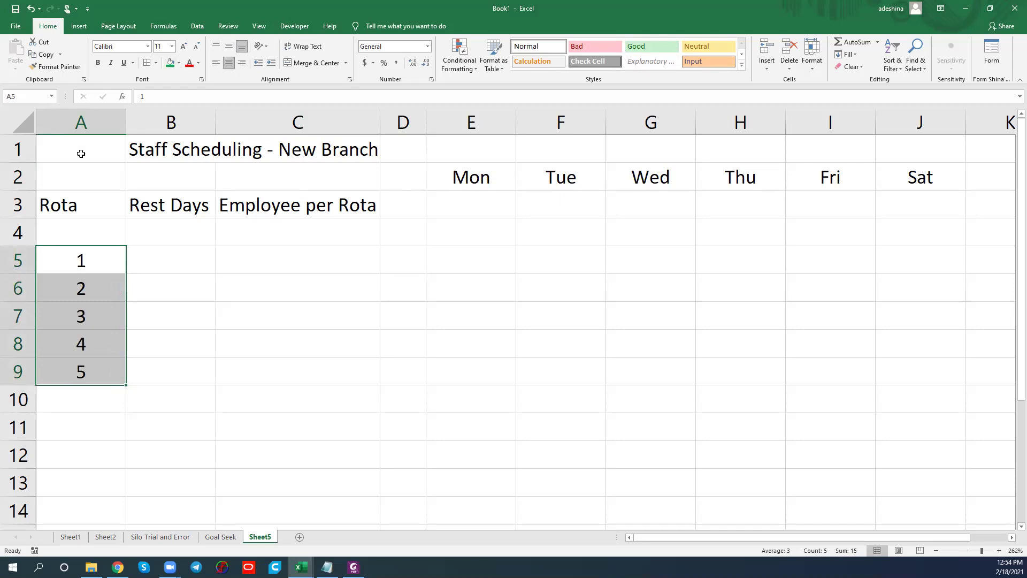
# Centre the Rota heading, narrow column A and widen column B to fit Rest Days
pyautogui.click(80, 203)
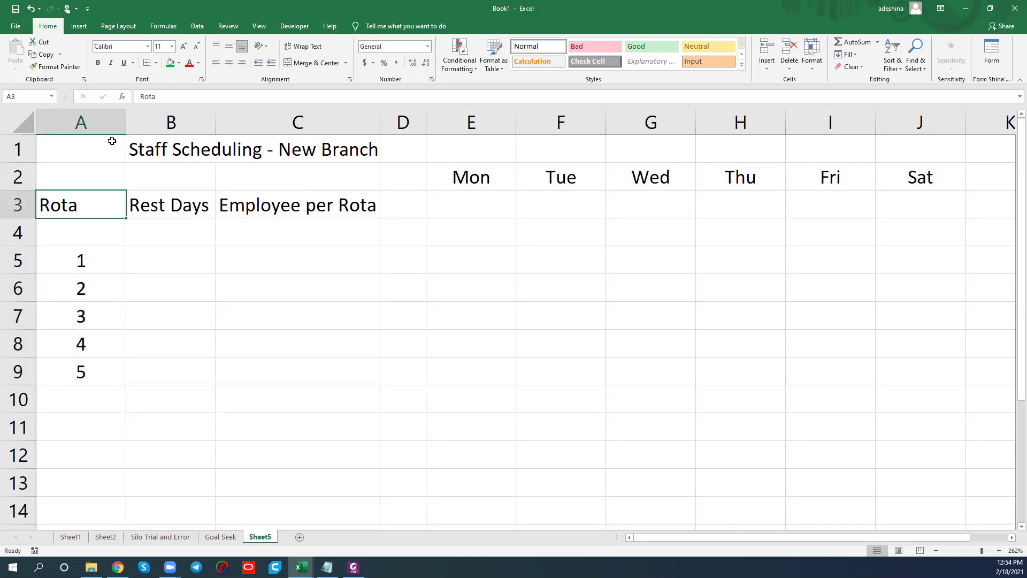
pyautogui.click(230, 62)
pyautogui.moveTo(110, 125); pyautogui.dragTo(101, 125)
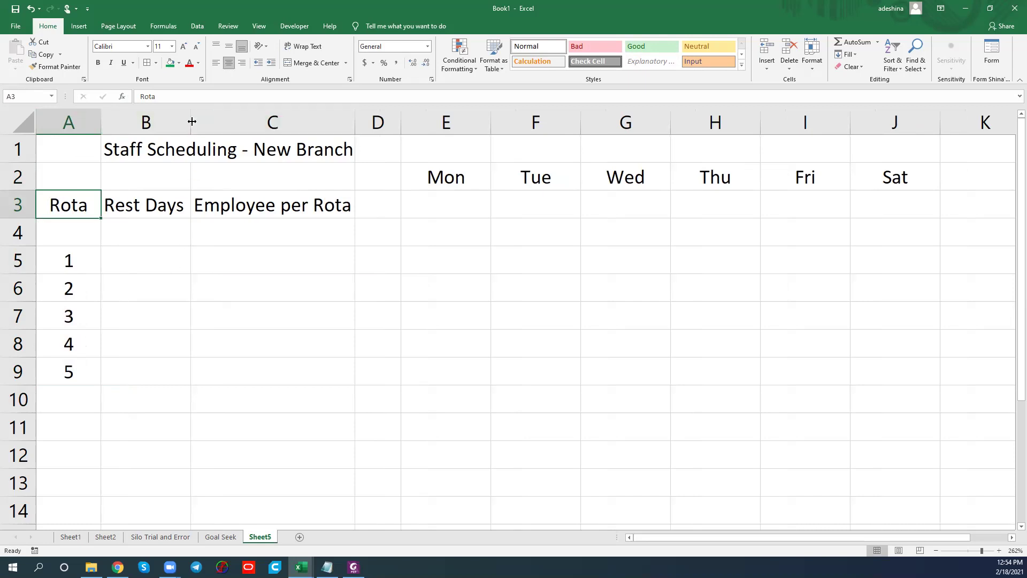
pyautogui.moveTo(192, 122); pyautogui.dragTo(209, 121)
# Enter rest-day pairs Mon,Tue, Tue,Wed, Wed,Thu, Thu,Fri and Fri, Sat in B5:B9
pyautogui.click(156, 266)
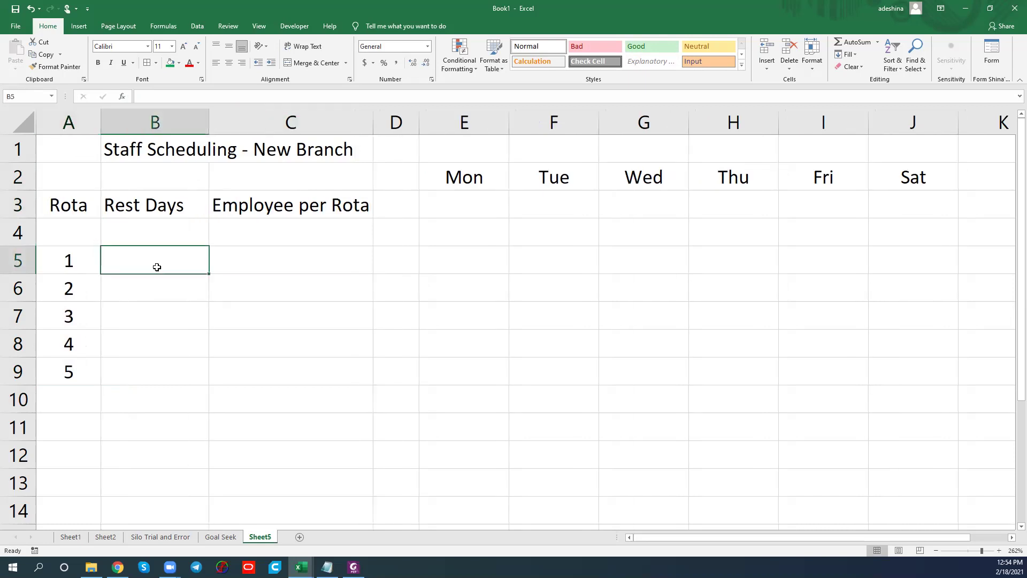
pyautogui.write('Mo')
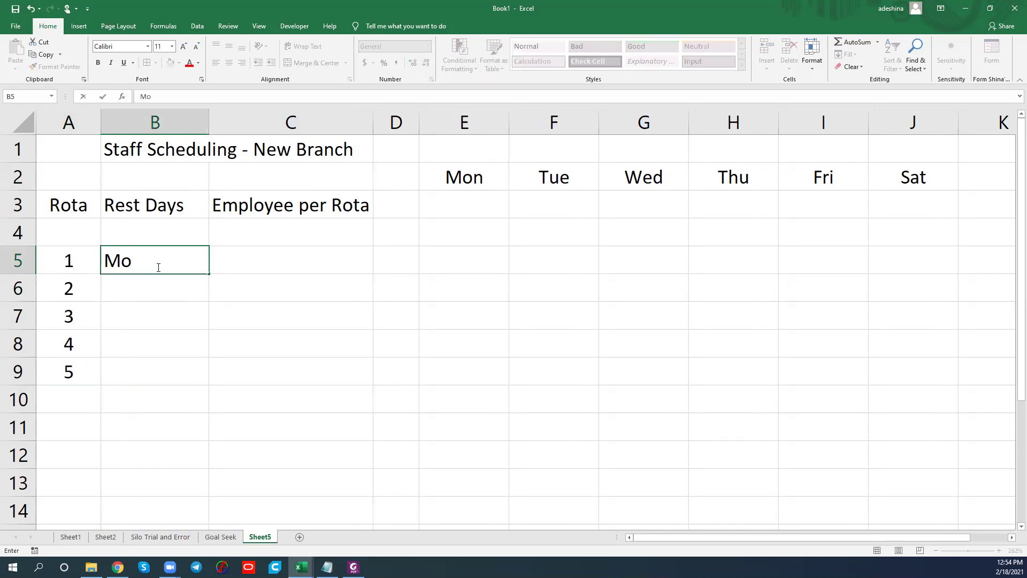
pyautogui.write('n,Tue')
pyautogui.press('Return')
pyautogui.write('Tue,Wed')
pyautogui.press('Return')
pyautogui.write('Wed,')
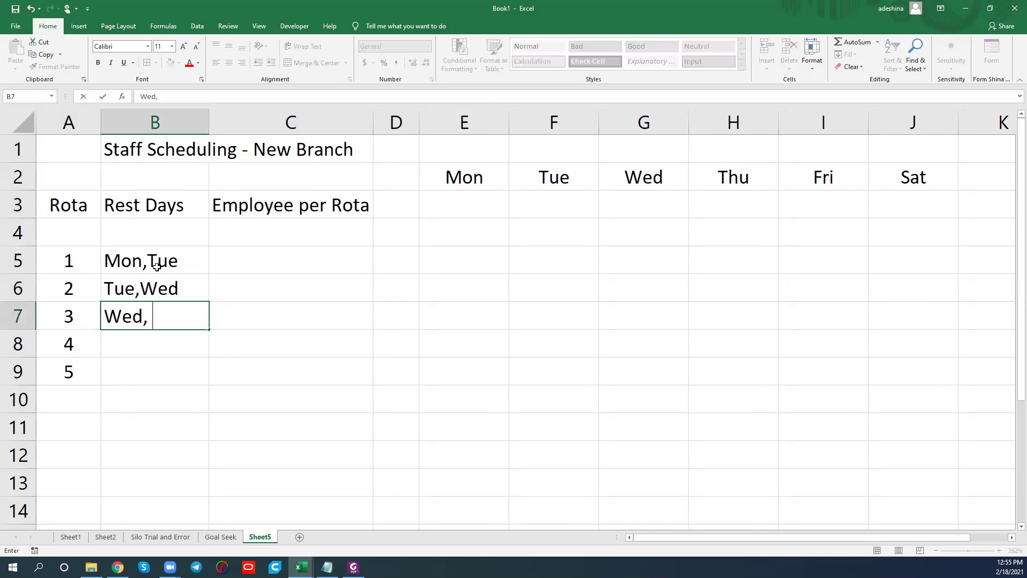
pyautogui.press('BackSpace')
pyautogui.write('Thu')
pyautogui.press('Return')
pyautogui.write('Th')
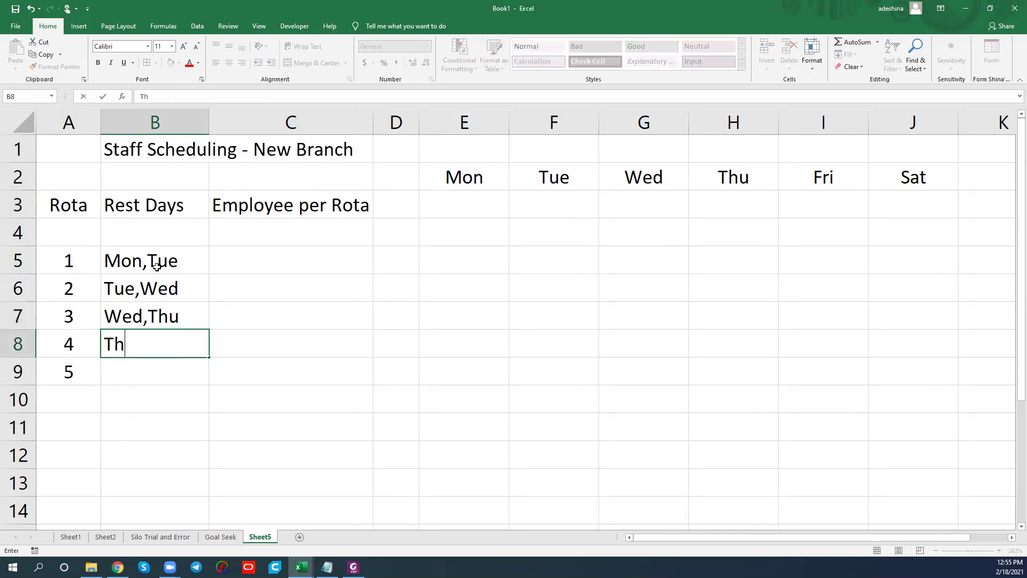
pyautogui.write('u,Fri')
pyautogui.press('Return')
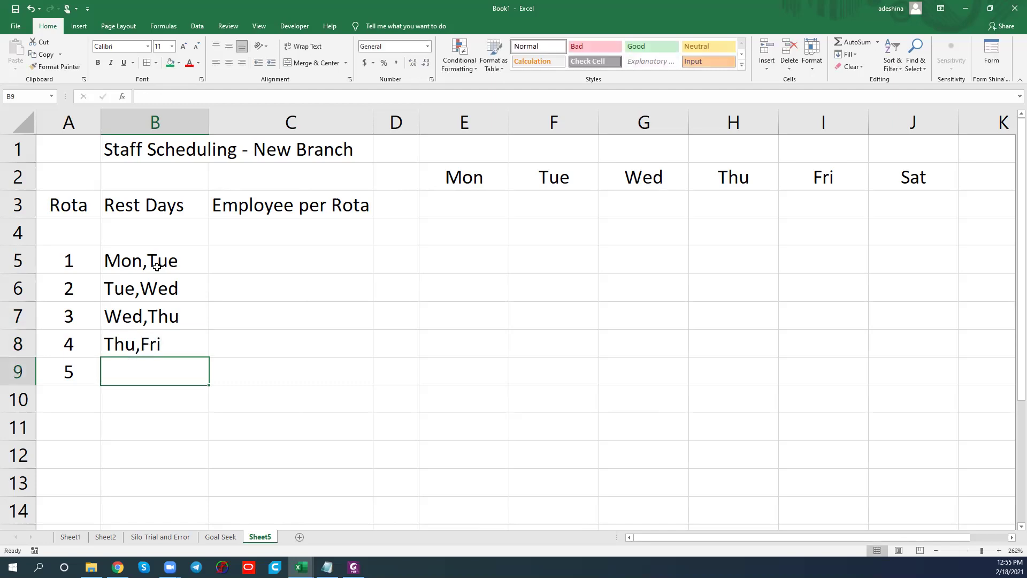
pyautogui.write('Fri')
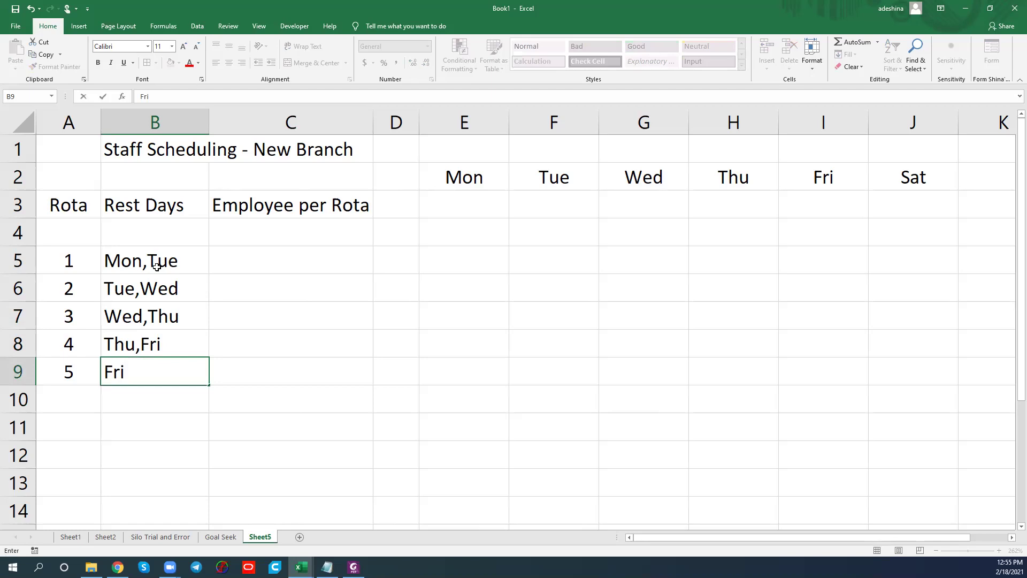
pyautogui.write(', Sat')
pyautogui.press('Return')
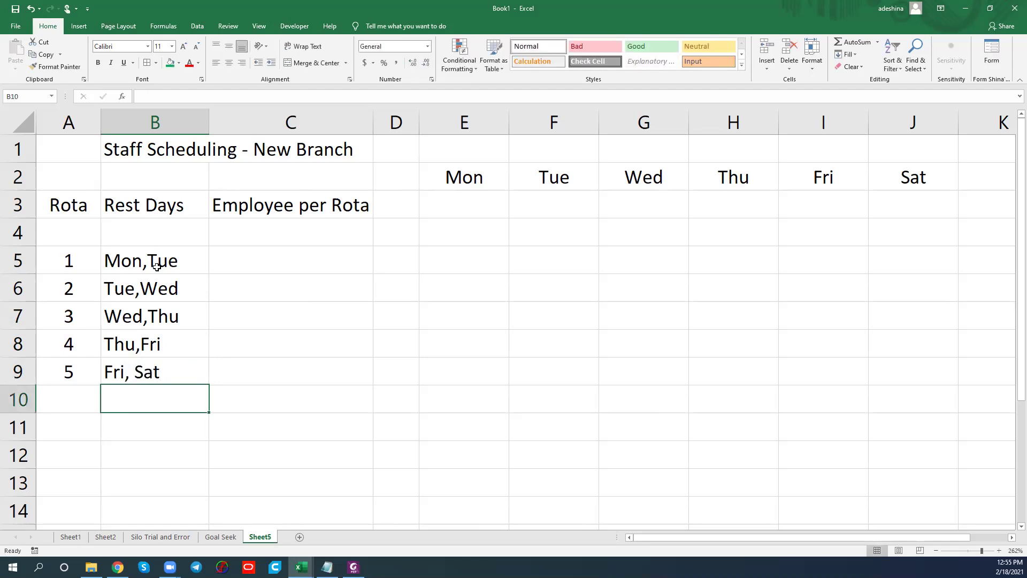
# Centre the contents of the whole Rest Days column B
pyautogui.click(173, 123)
pyautogui.click(242, 62)
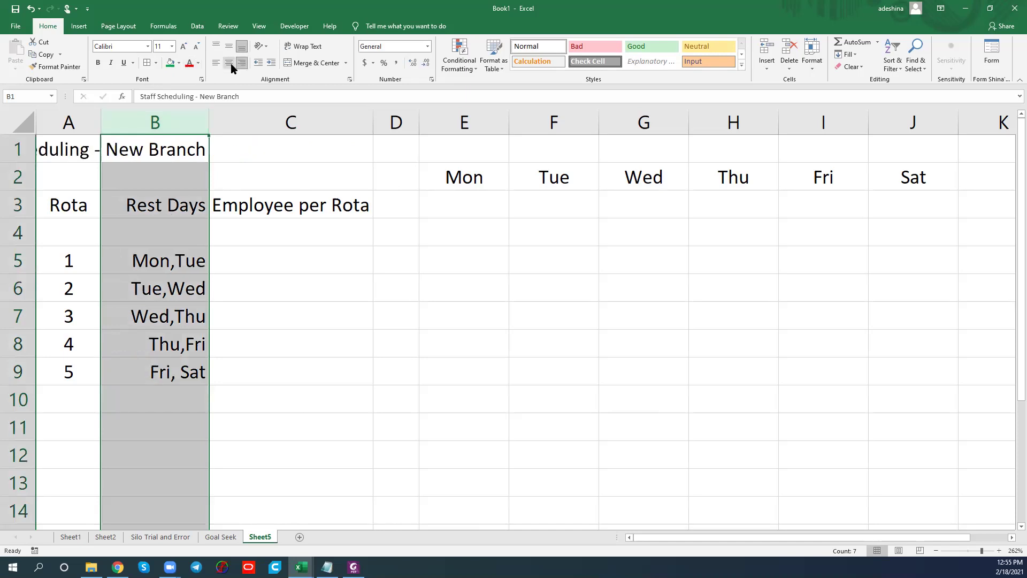
pyautogui.click(229, 63)
pyautogui.click(289, 266)
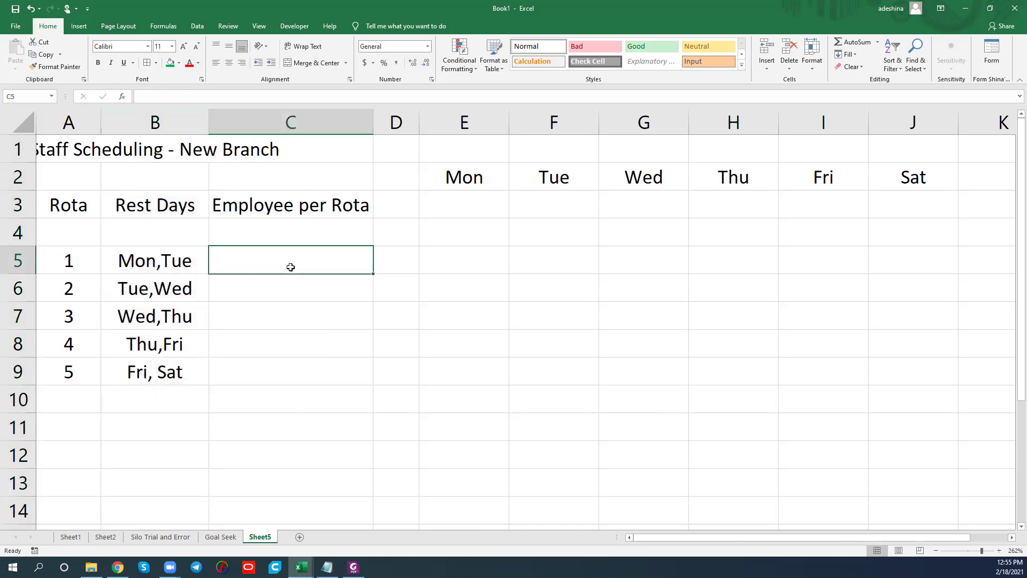
# Put a centred starting value of 0 in C5:C9 for all five rotas
pyautogui.write('0')
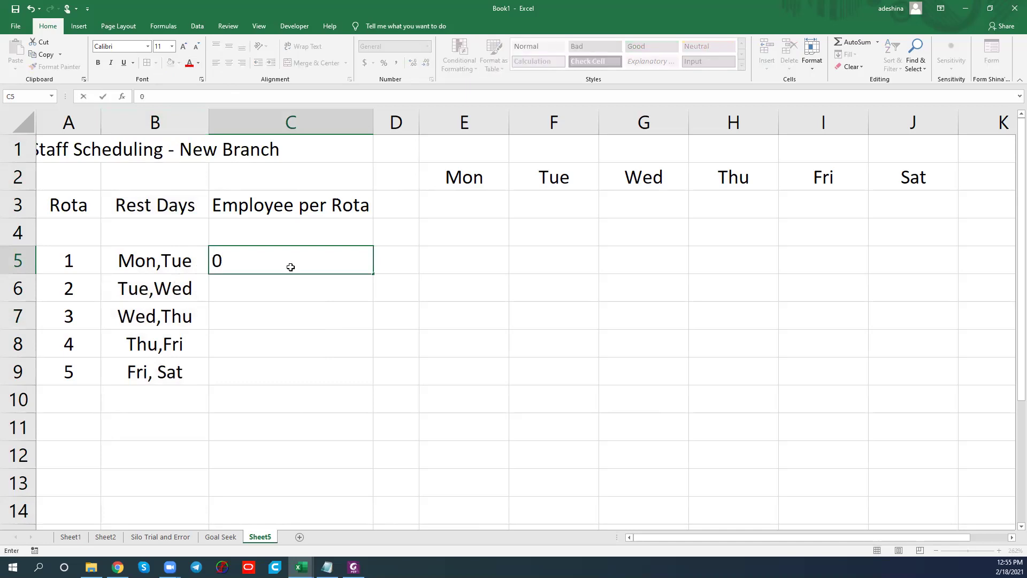
pyautogui.press('Return')
pyautogui.click(291, 267)
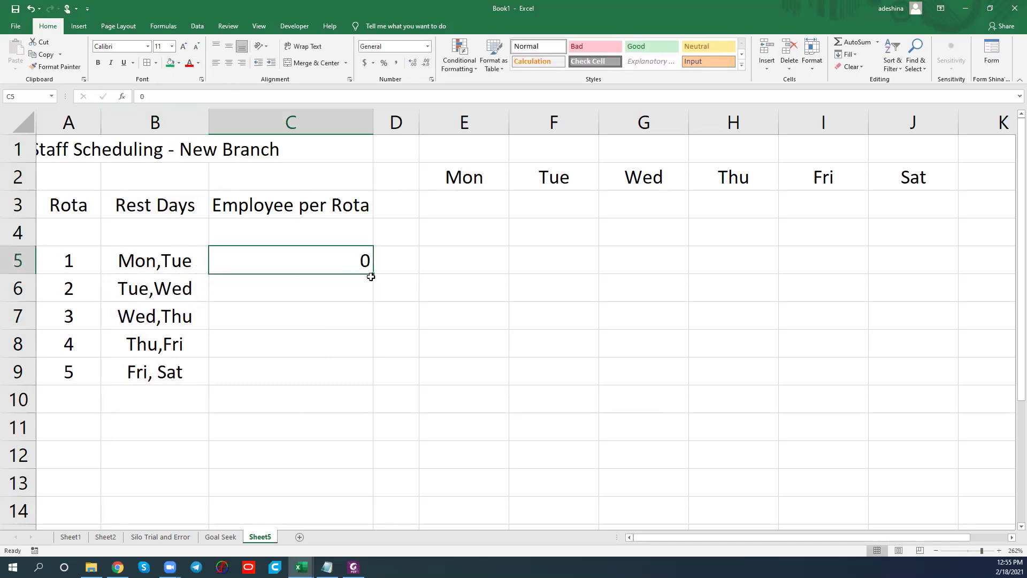
pyautogui.moveTo(373, 274); pyautogui.dragTo(375, 382)
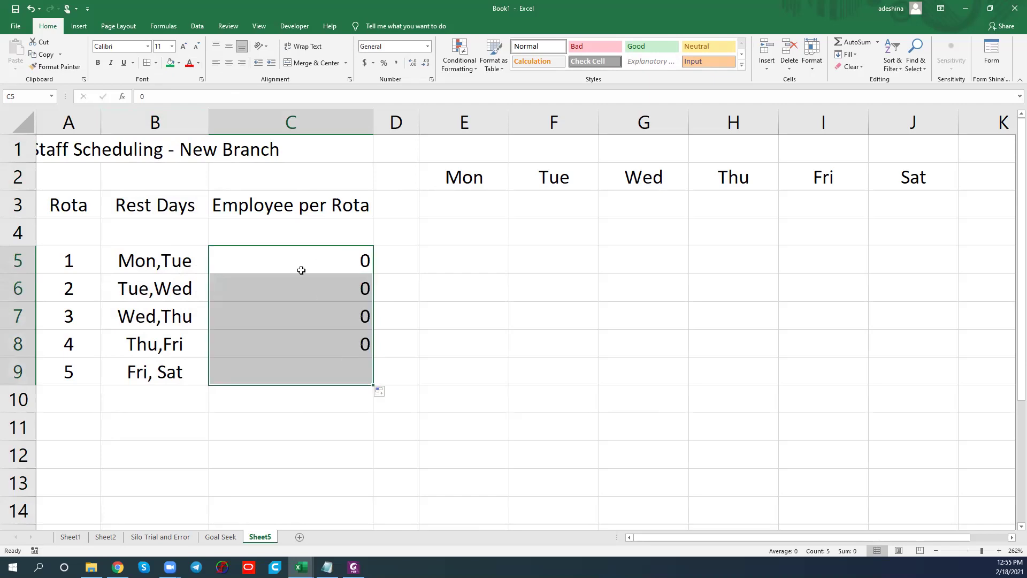
pyautogui.click(232, 66)
pyautogui.click(463, 258)
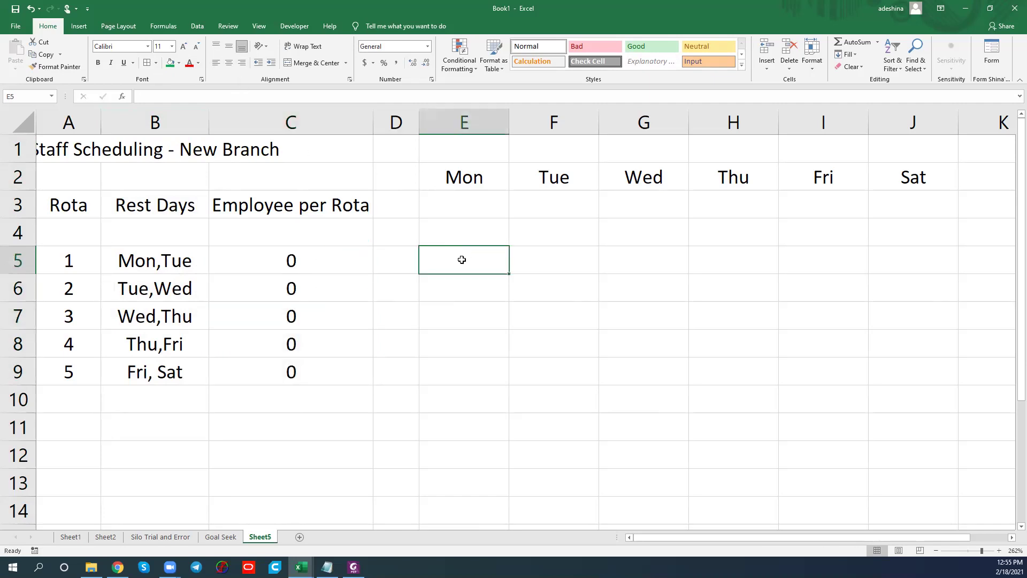
# Enter rota 1's availability 0, 0, 1, 1, 1, 1 across Monday to Saturday in E5:J5
pyautogui.write('0')
pyautogui.press('Tab')
pyautogui.write('0')
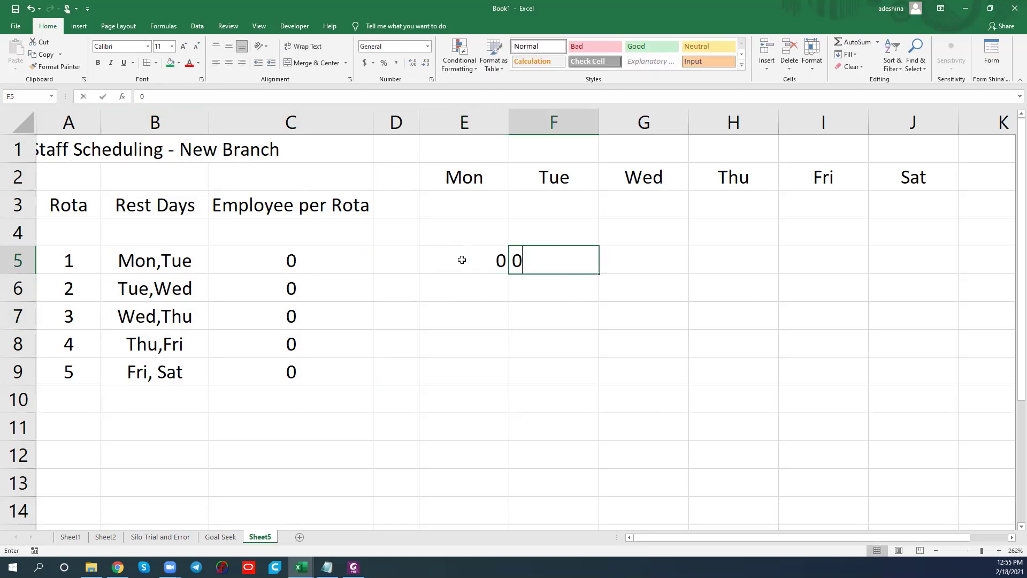
pyautogui.press('Tab')
pyautogui.write('1')
pyautogui.press('Tab')
pyautogui.write('1')
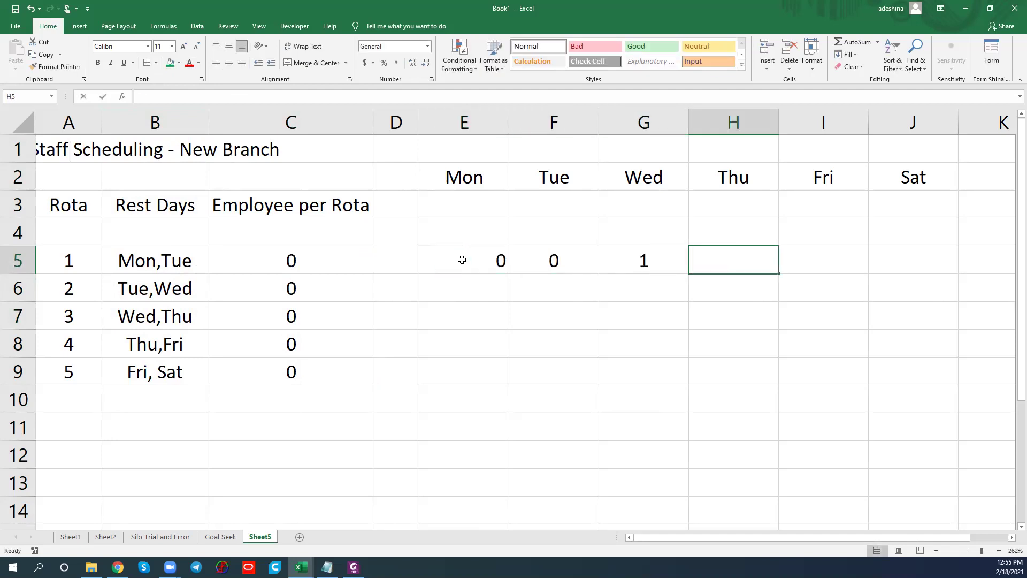
pyautogui.press('Tab')
pyautogui.write('1')
pyautogui.press('Tab')
pyautogui.write('1')
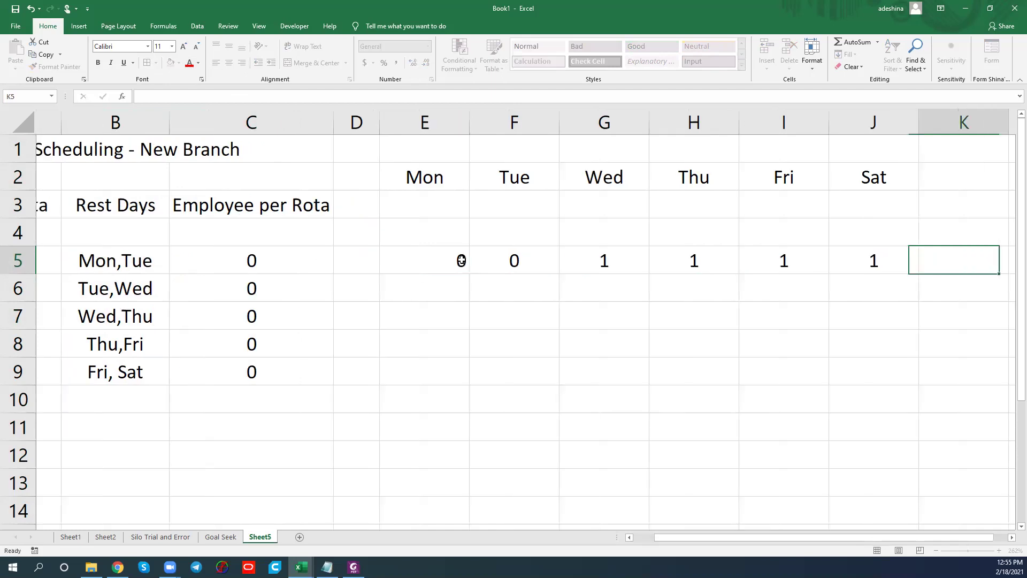
pyautogui.click(408, 294)
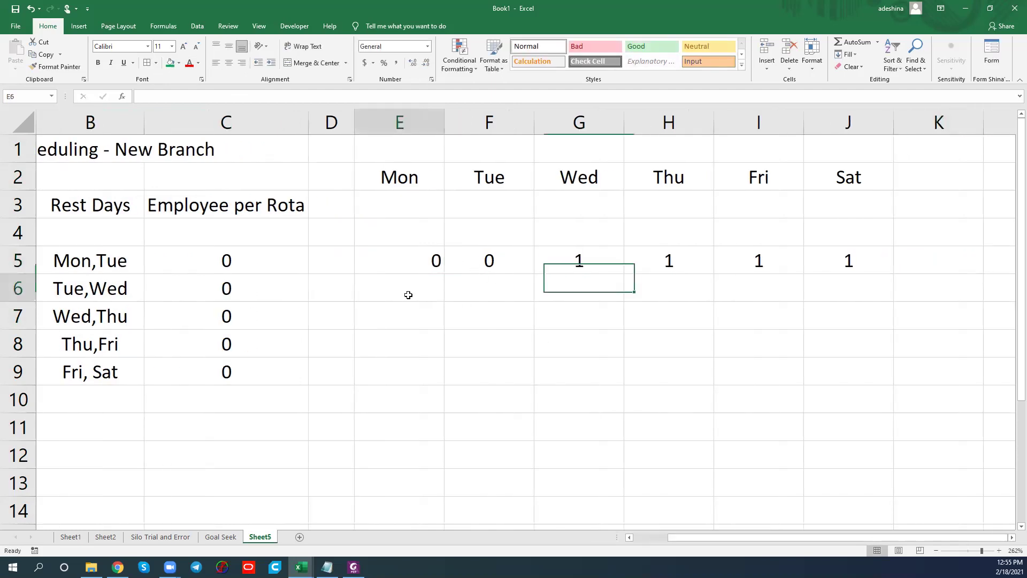
# Centre the values in the day grid E5:J9
pyautogui.moveTo(411, 261); pyautogui.dragTo(474, 270)
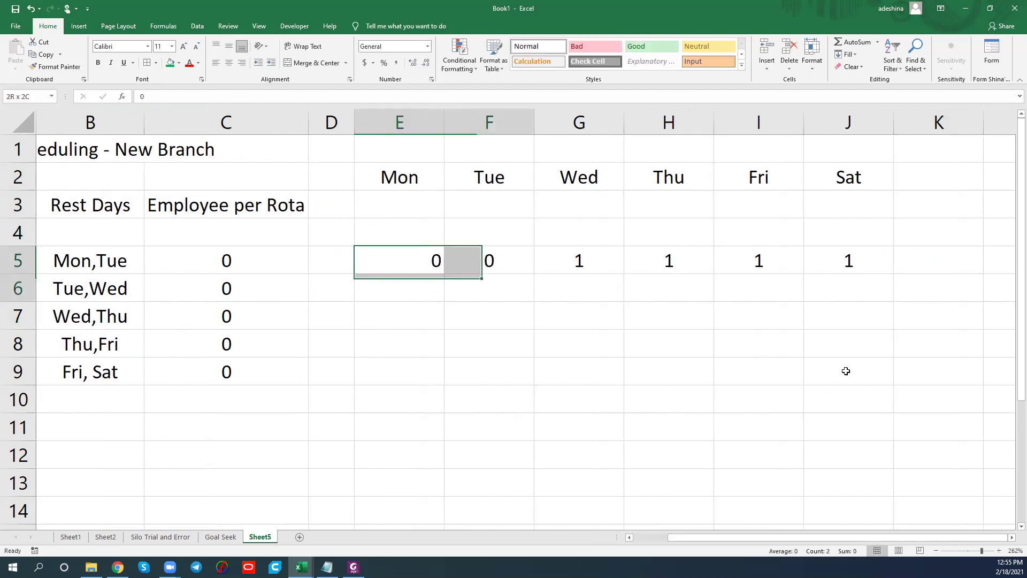
pyautogui.moveTo(846, 371); pyautogui.dragTo(846, 371)
pyautogui.click(229, 63)
# Put 1 in Monday's column for rotas 2–5 (E6:E9)
pyautogui.click(397, 292)
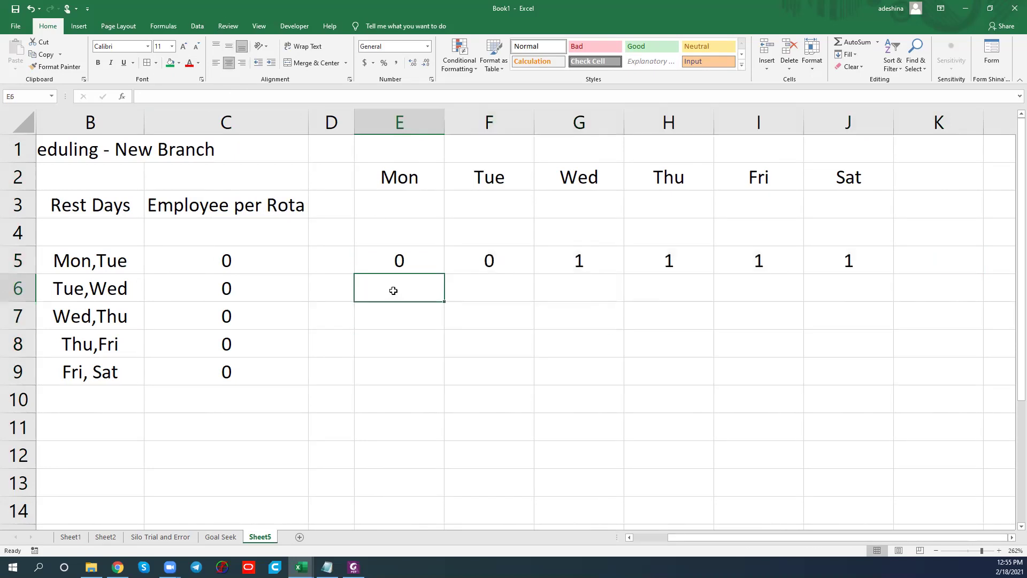
pyautogui.write('1')
pyautogui.press('Return')
pyautogui.click(392, 290)
pyautogui.moveTo(442, 301); pyautogui.dragTo(444, 383)
# Fill Tuesday's column with 0 for rota 2 and 1 for rotas 3–5
pyautogui.click(490, 292)
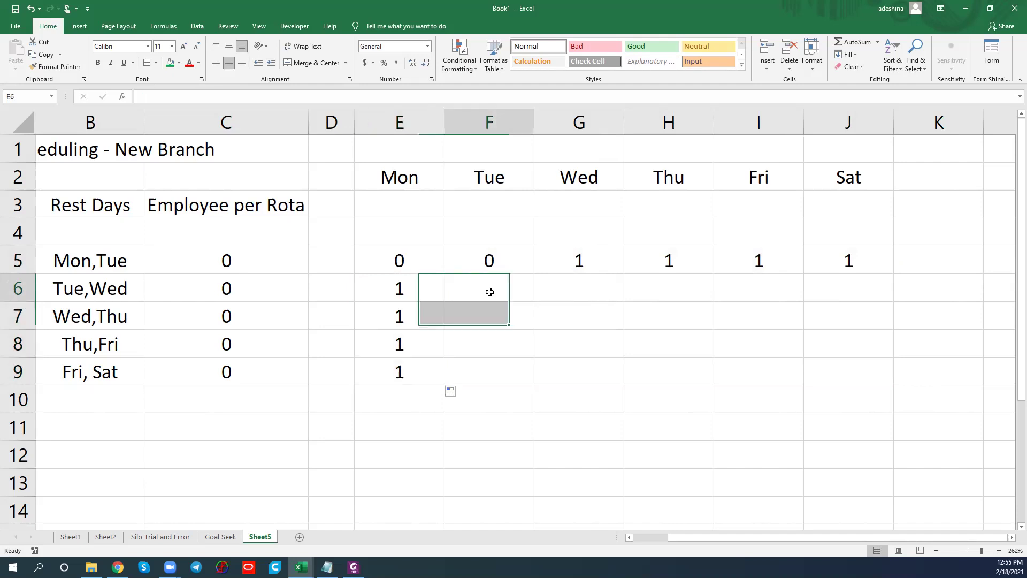
pyautogui.click(509, 264)
pyautogui.moveTo(535, 273); pyautogui.dragTo(532, 296)
pyautogui.click(501, 324)
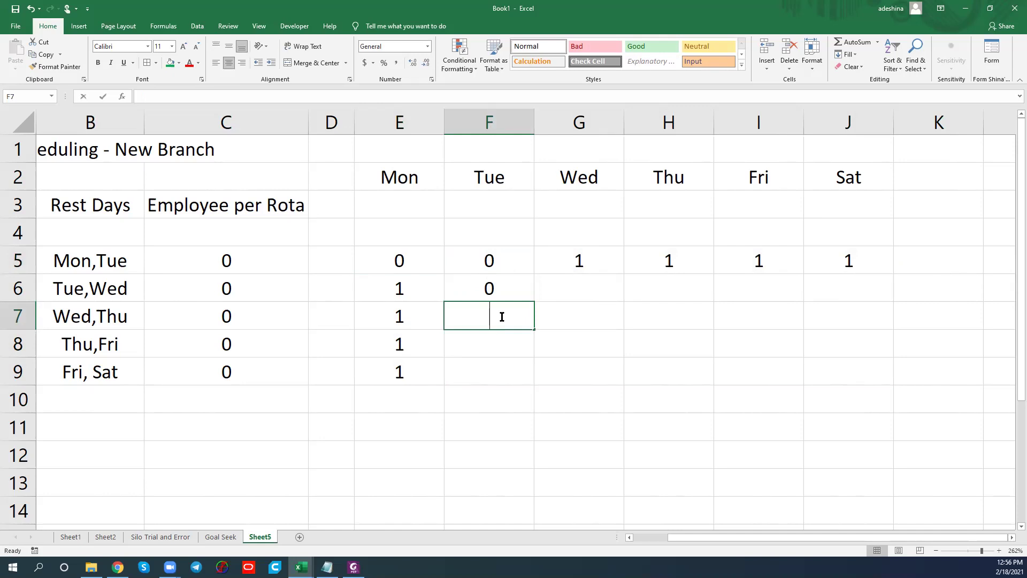
pyautogui.write('1')
pyautogui.press('Return')
pyautogui.click(515, 324)
pyautogui.moveTo(533, 328); pyautogui.dragTo(537, 375)
# Give rota 2 a 0 on Wednesday (G6) and 1s from Thursday to Saturday
pyautogui.click(567, 292)
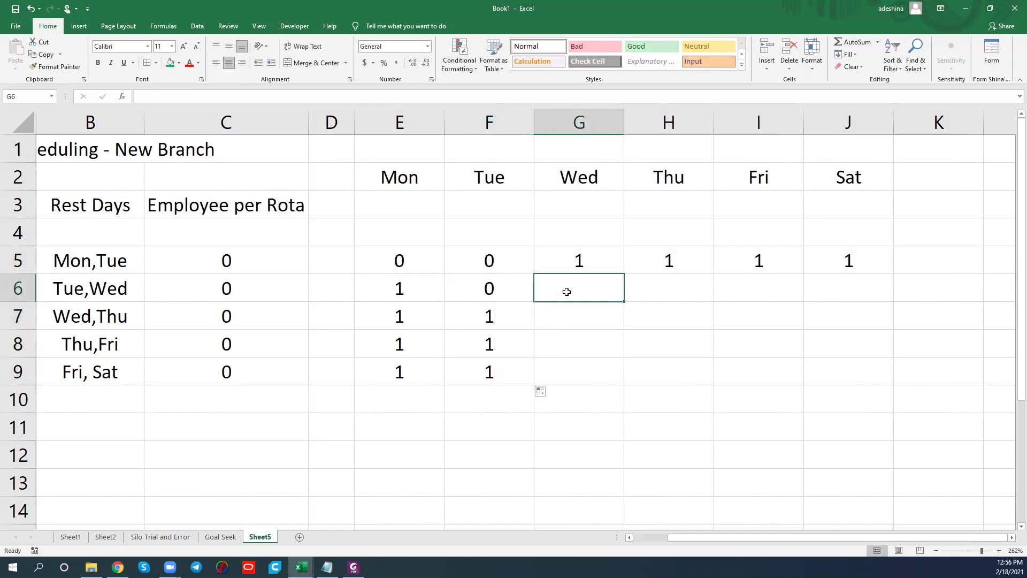
pyautogui.click(589, 260)
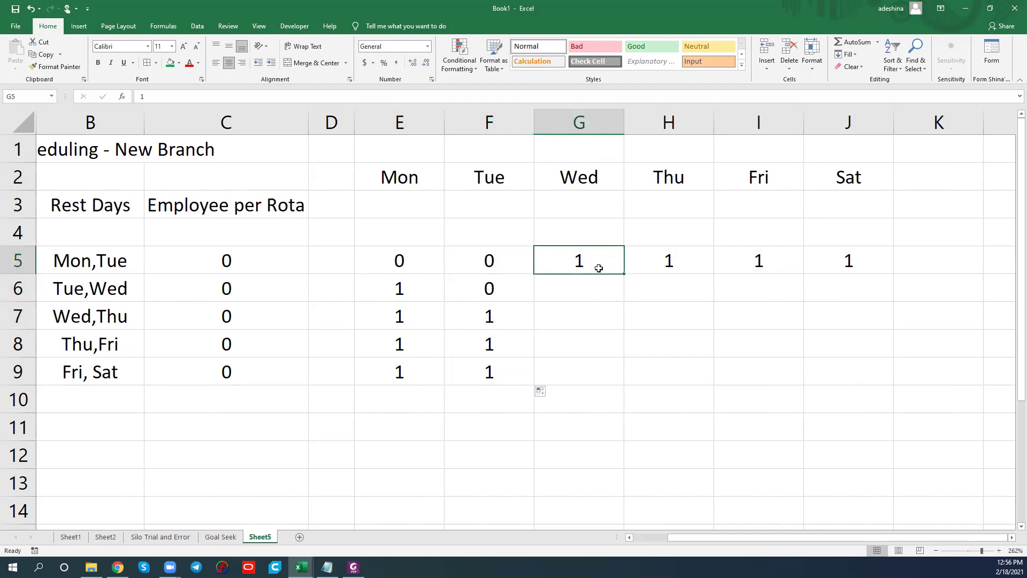
pyautogui.moveTo(624, 273)
pyautogui.mouseDown()
pyautogui.moveTo(626, 305)
pyautogui.moveTo(613, 290)
pyautogui.mouseUp()
pyautogui.hotkey('ctrl', 'z')
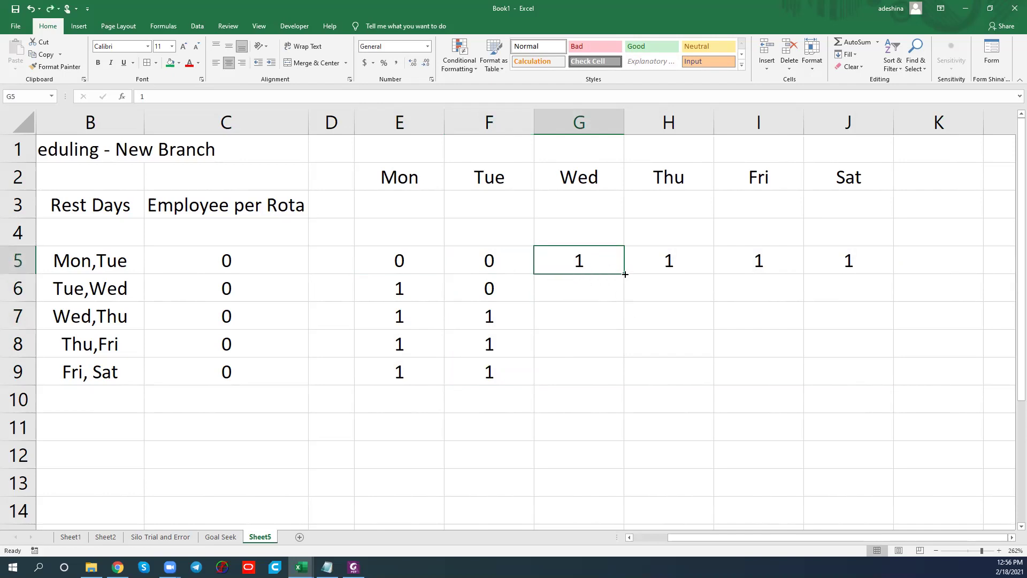
pyautogui.moveTo(624, 293); pyautogui.dragTo(609, 293)
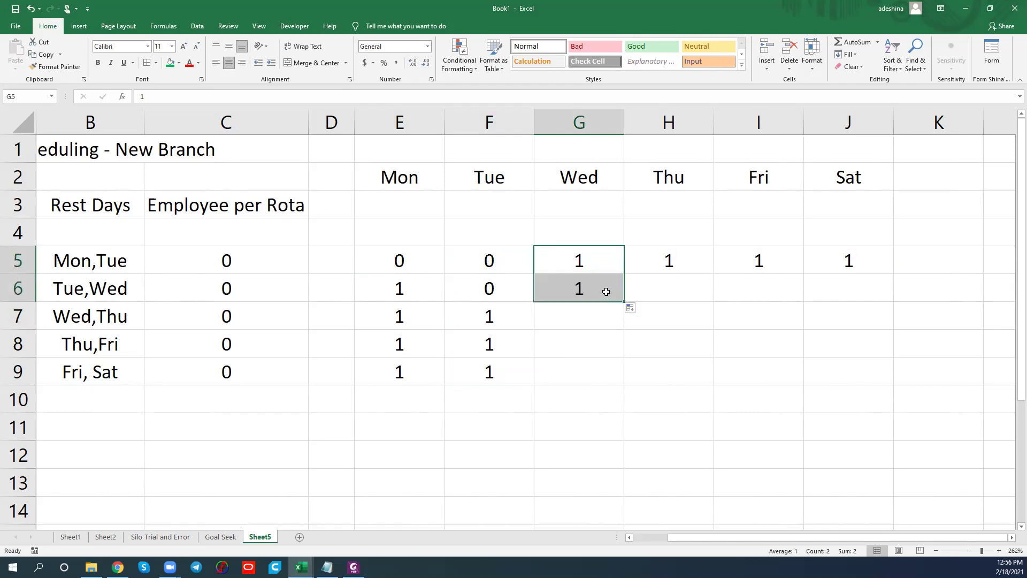
pyautogui.click(604, 291)
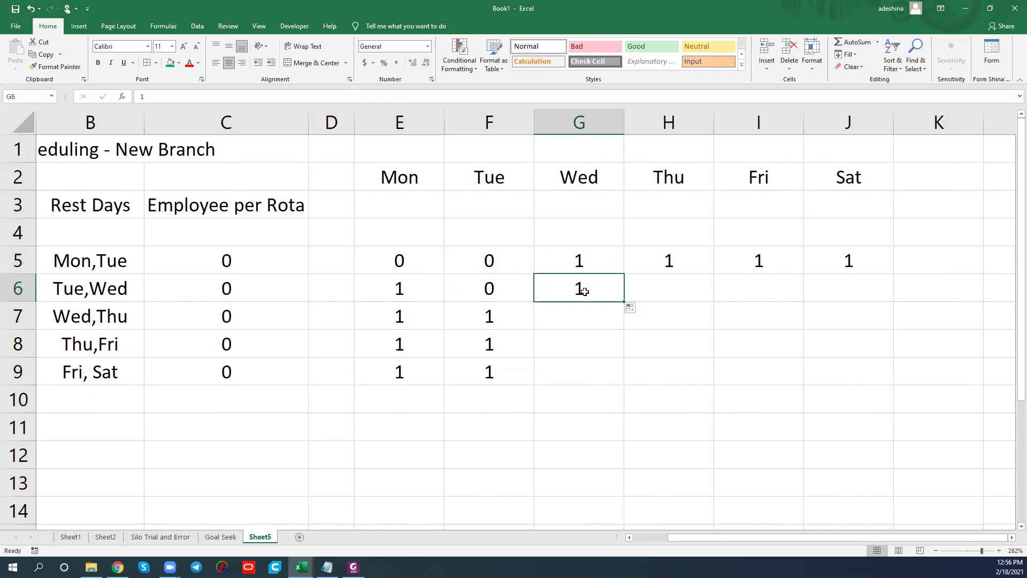
pyautogui.write('0')
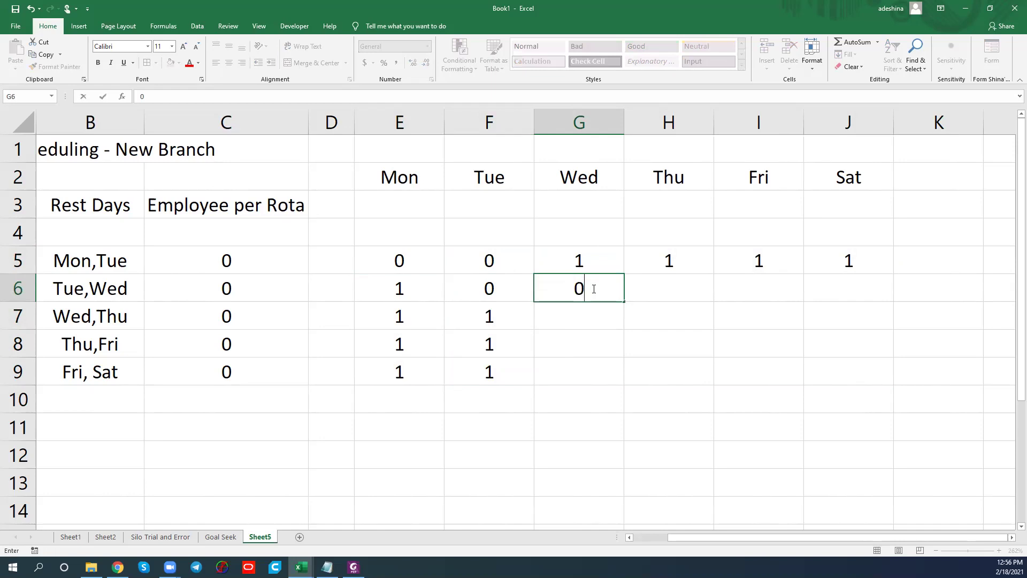
pyautogui.press('Return')
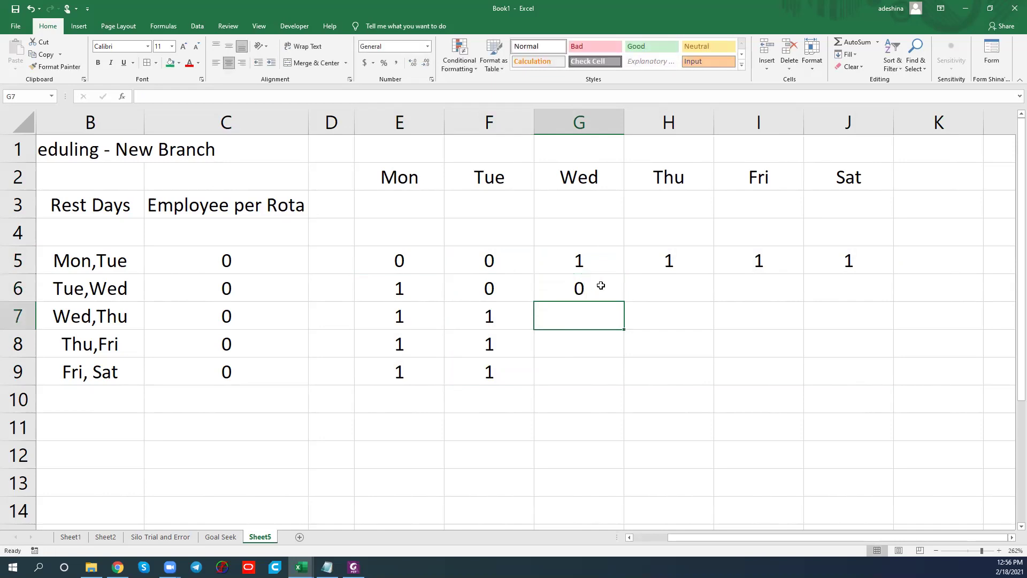
pyautogui.click(675, 262)
pyautogui.moveTo(714, 275); pyautogui.dragTo(850, 305)
pyautogui.click(700, 290)
pyautogui.click(569, 318)
# Fill rota 3's row with 0 on Wednesday and Thursday, 1 on Friday and Saturday
pyautogui.click(604, 288)
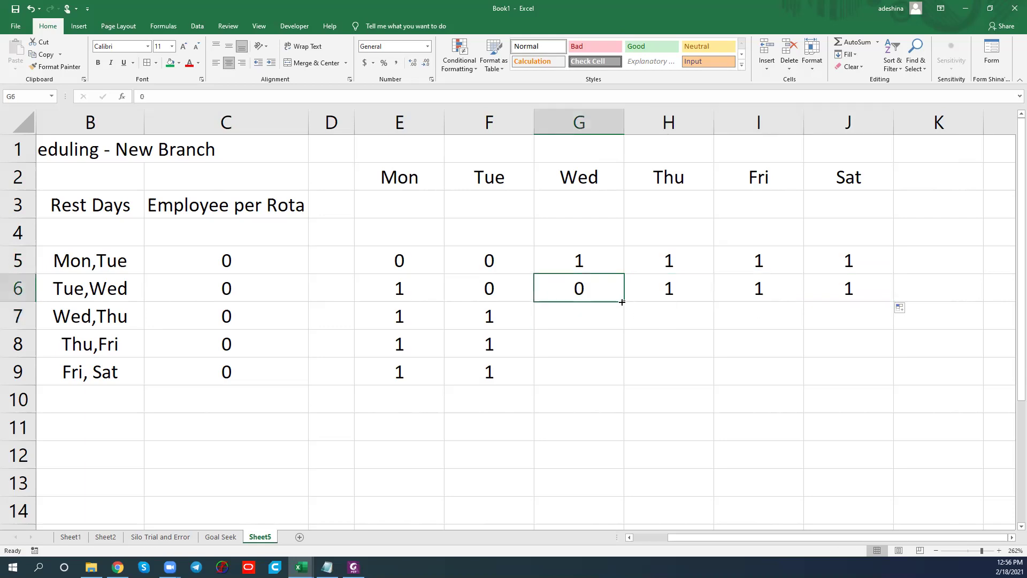
pyautogui.moveTo(624, 303)
pyautogui.mouseDown()
pyautogui.moveTo(624, 332)
pyautogui.moveTo(616, 321)
pyautogui.moveTo(666, 334)
pyautogui.mouseUp()
pyautogui.click(621, 325)
pyautogui.click(744, 316)
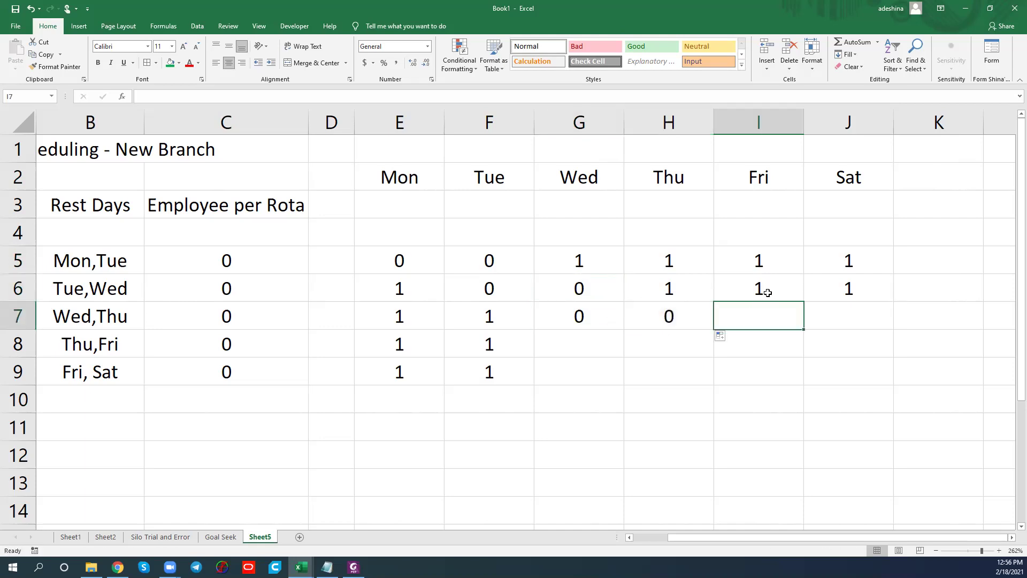
pyautogui.click(786, 294)
pyautogui.moveTo(804, 302); pyautogui.dragTo(803, 326)
pyautogui.click(877, 288)
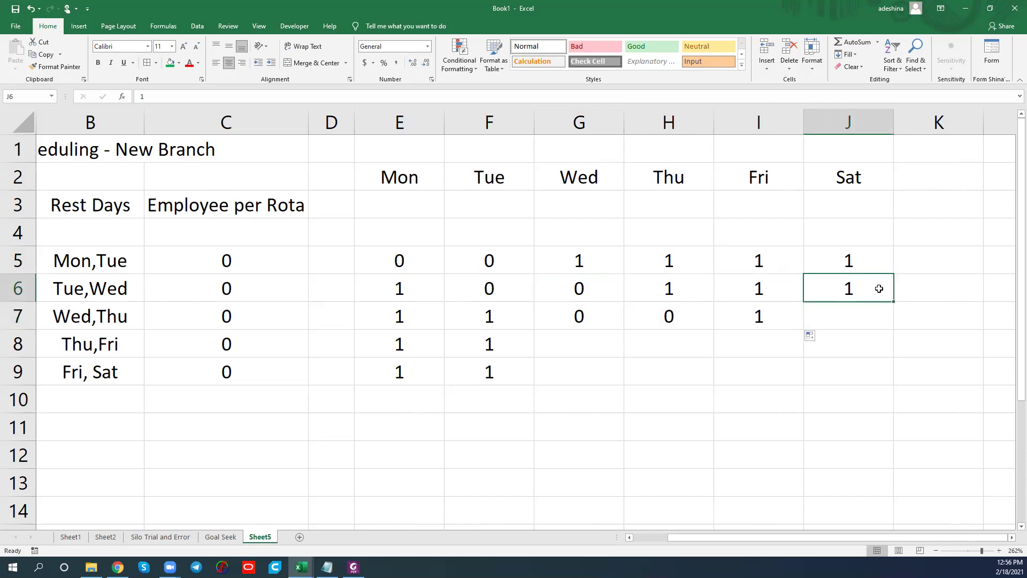
pyautogui.click(780, 316)
pyautogui.moveTo(805, 331); pyautogui.dragTo(852, 334)
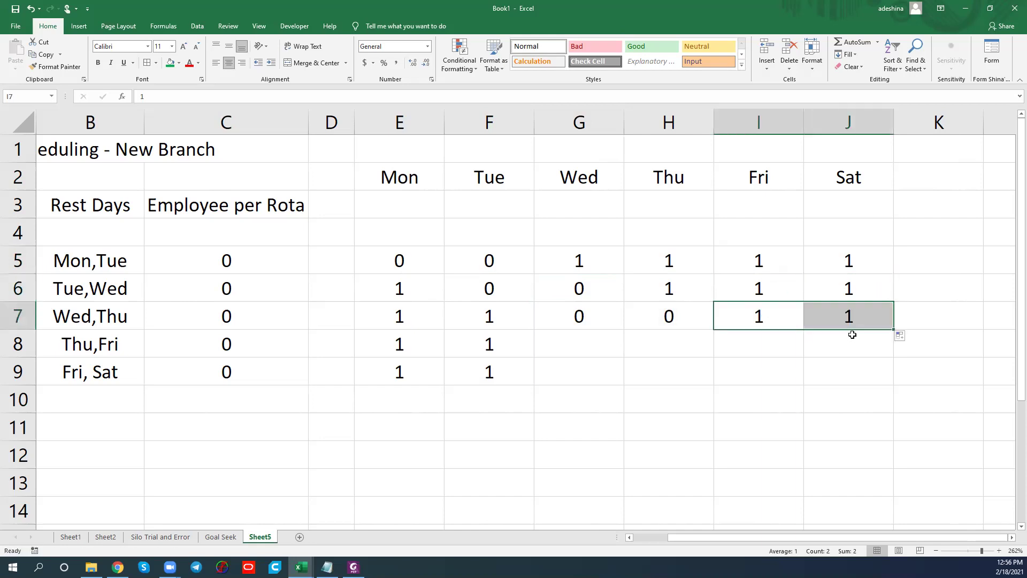
# Fill rota 4's row with 1 on Wednesday and Saturday, 0 on Thursday and Friday
pyautogui.click(578, 348)
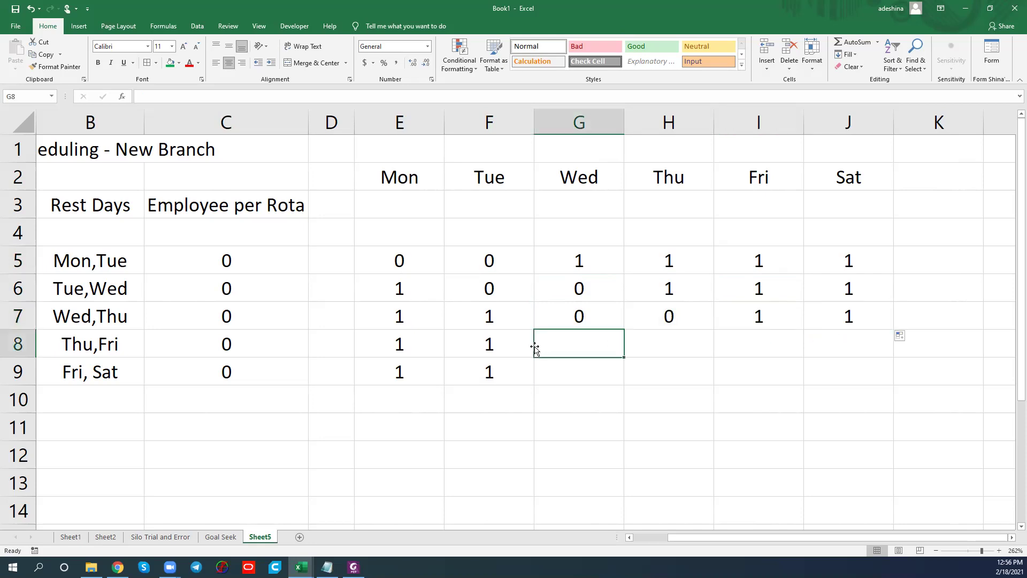
pyautogui.click(498, 344)
pyautogui.moveTo(564, 358); pyautogui.dragTo(594, 359)
pyautogui.click(682, 339)
pyautogui.click(686, 316)
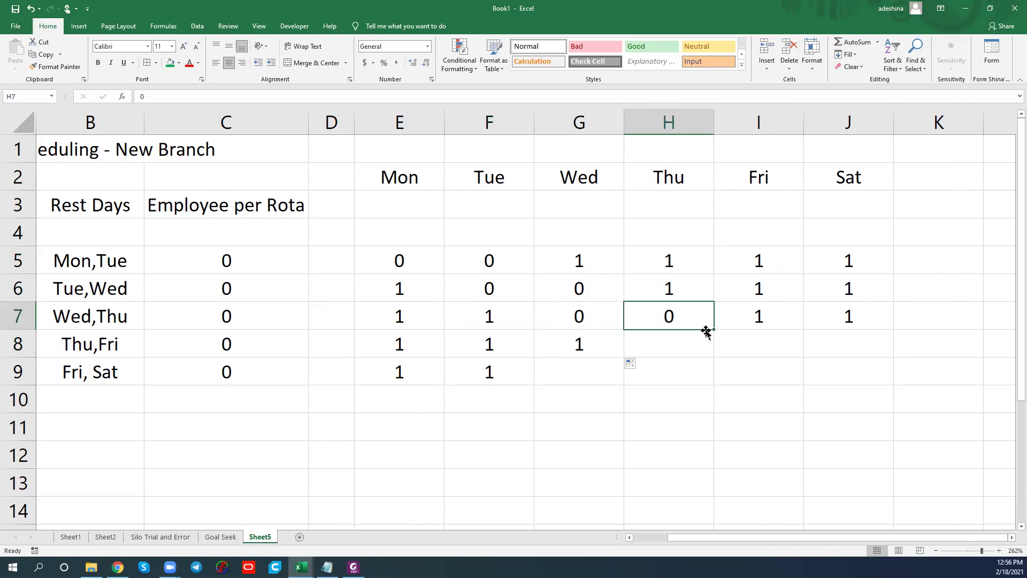
pyautogui.moveTo(713, 329); pyautogui.dragTo(790, 348)
pyautogui.click(709, 352)
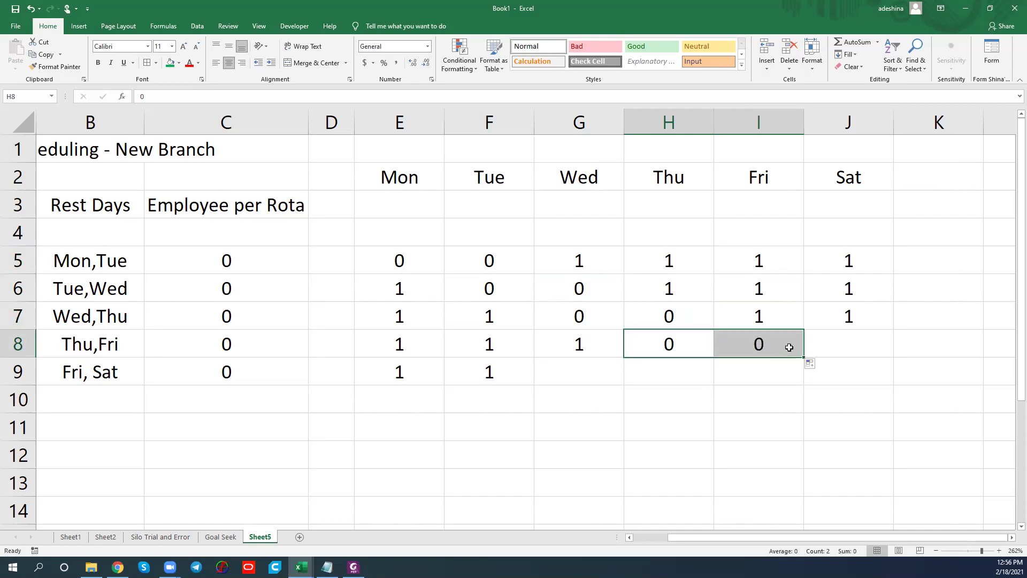
pyautogui.click(864, 341)
pyautogui.click(886, 323)
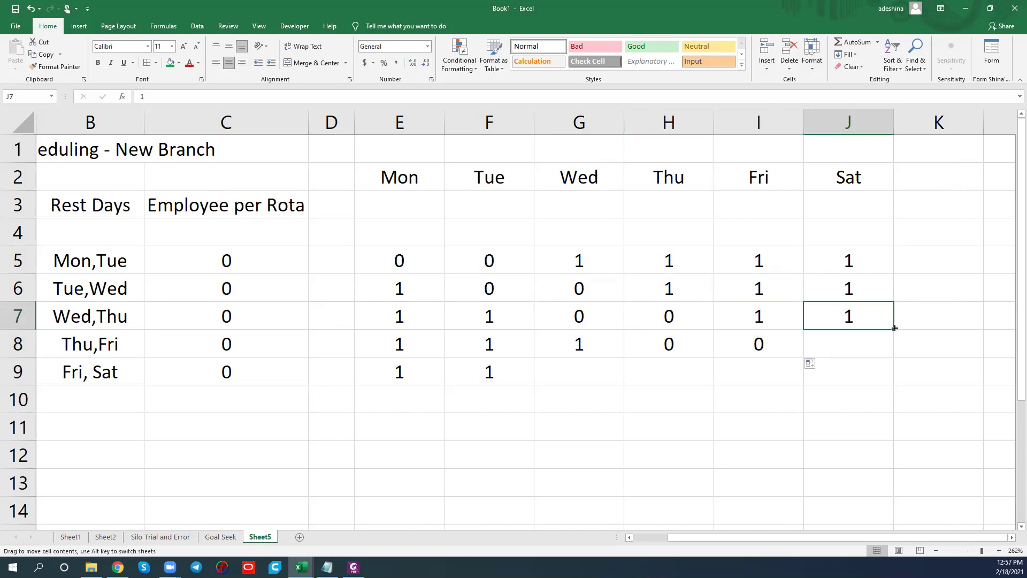
pyautogui.moveTo(893, 330); pyautogui.dragTo(895, 355)
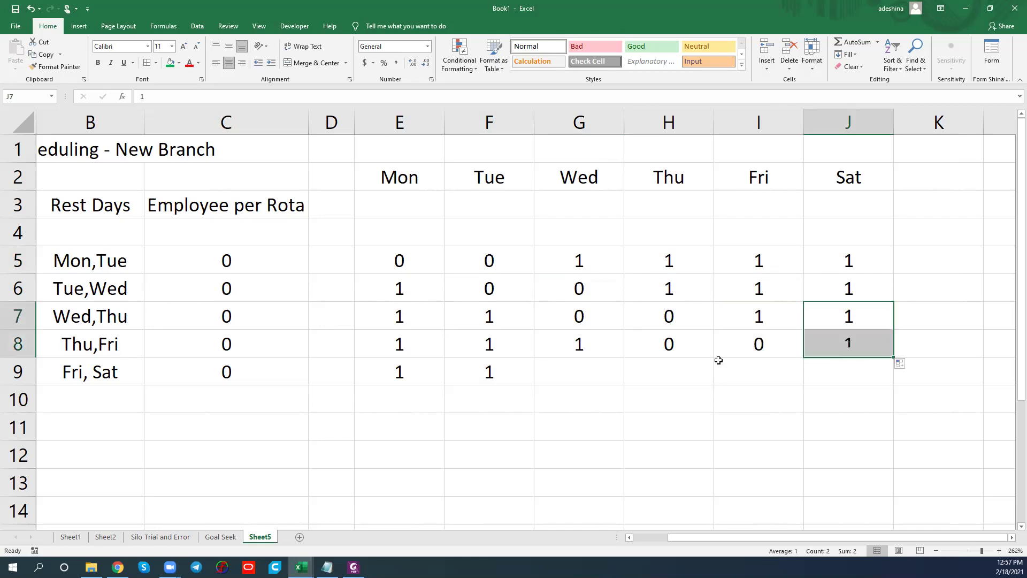
# Fill rota 5's row with 1 on Wednesday and Thursday, 0 on Friday and Saturday
pyautogui.click(598, 372)
pyautogui.click(517, 374)
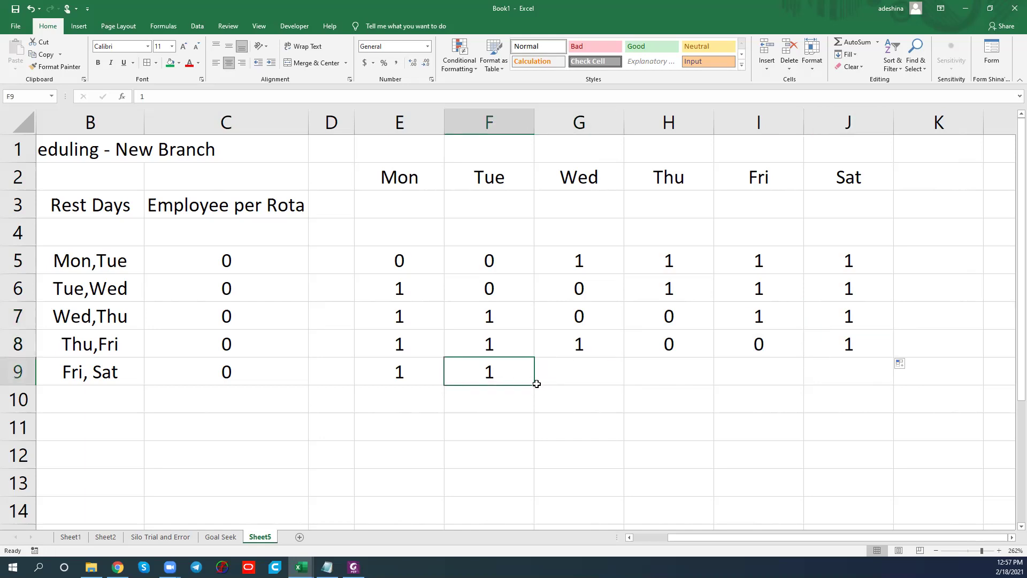
pyautogui.moveTo(535, 386); pyautogui.dragTo(706, 387)
pyautogui.click(787, 351)
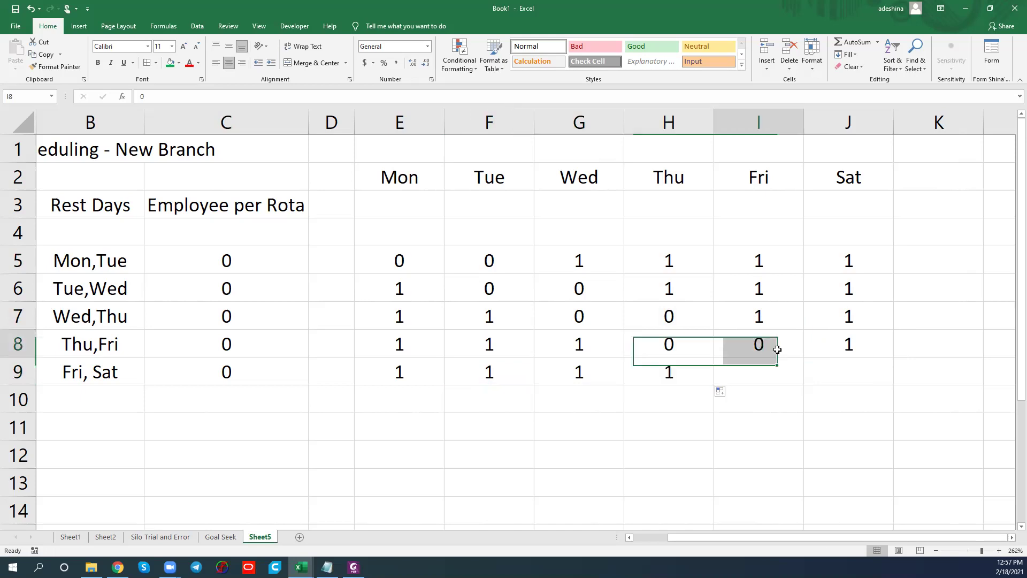
pyautogui.moveTo(804, 357); pyautogui.dragTo(809, 391)
pyautogui.click(799, 380)
pyautogui.click(696, 415)
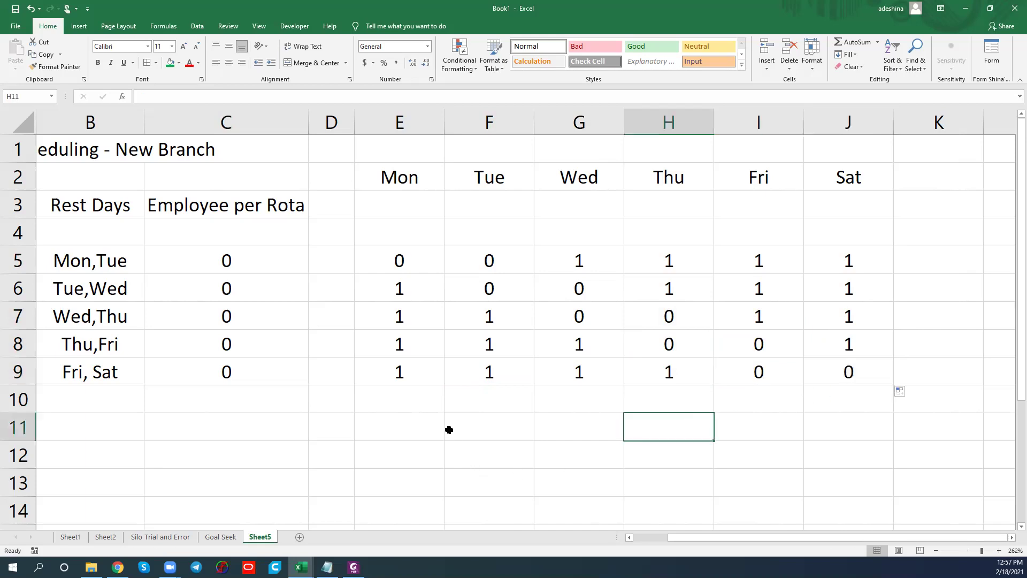
# Label cell B10 'Total Days'
pyautogui.scroll(-1, 457, 432)
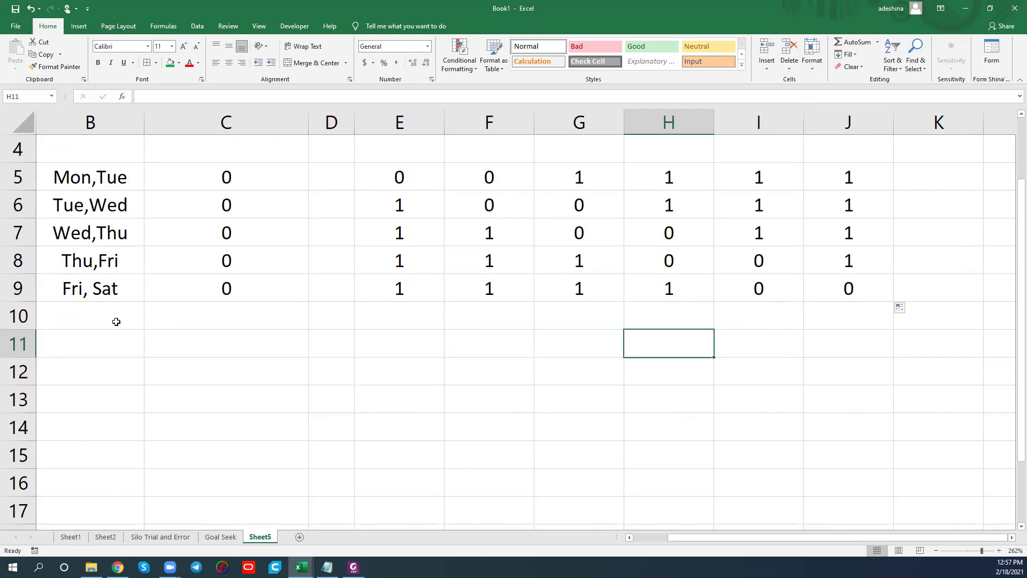
pyautogui.click(87, 318)
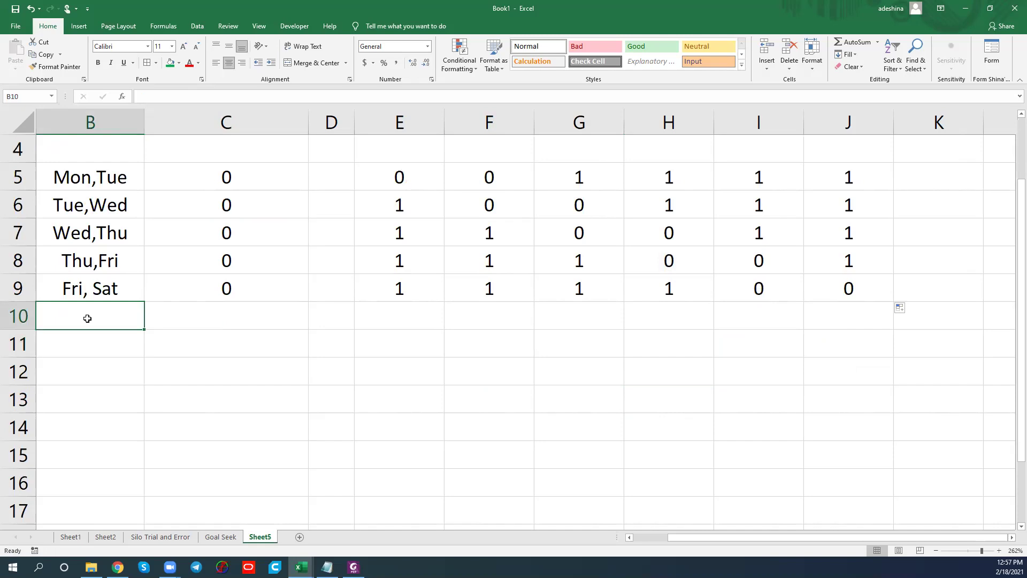
pyautogui.write('Total')
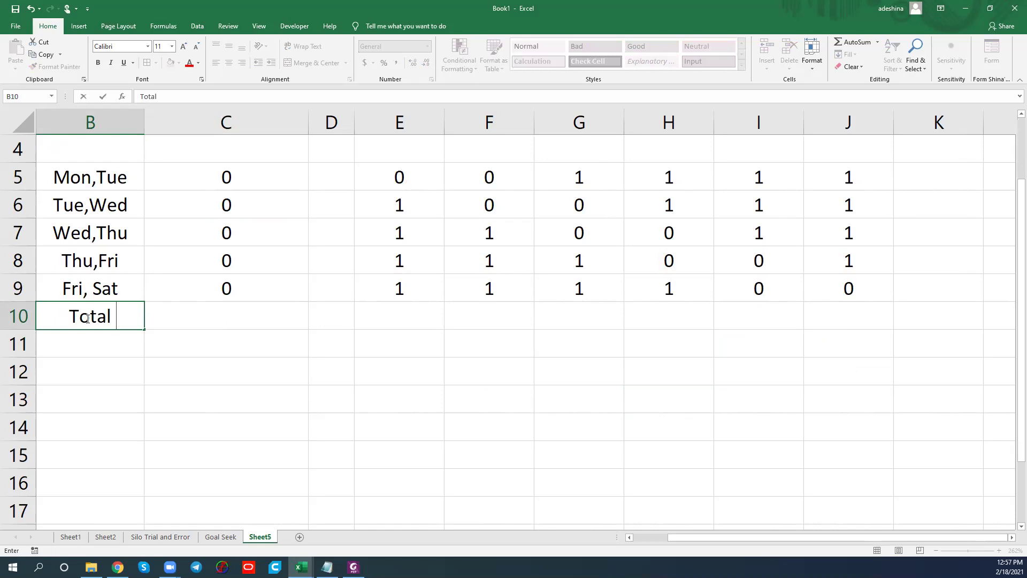
pyautogui.write(' Days')
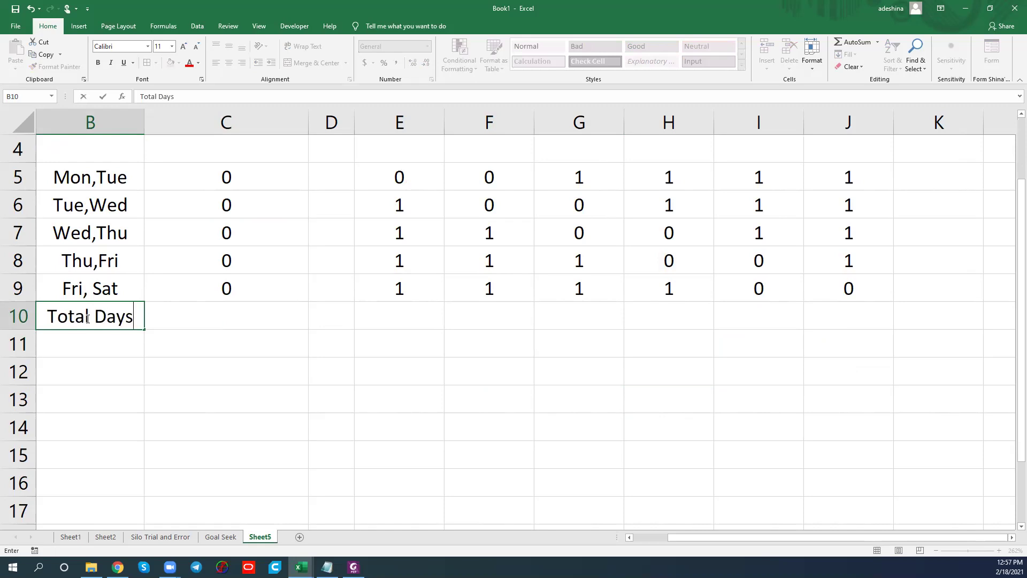
pyautogui.press('Tab')
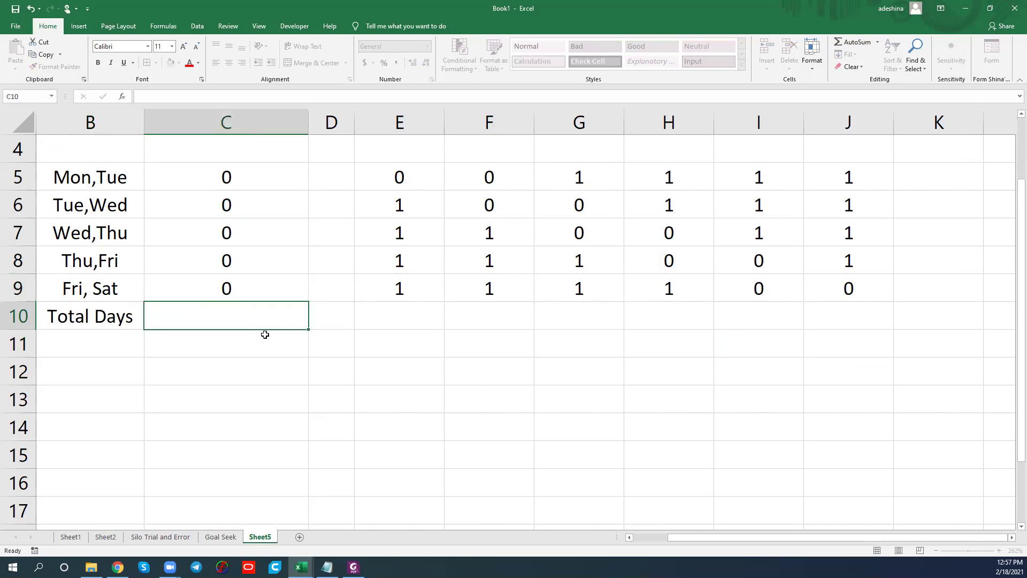
# Fill 0 across the allocation cells E11:J11
pyautogui.click(188, 373)
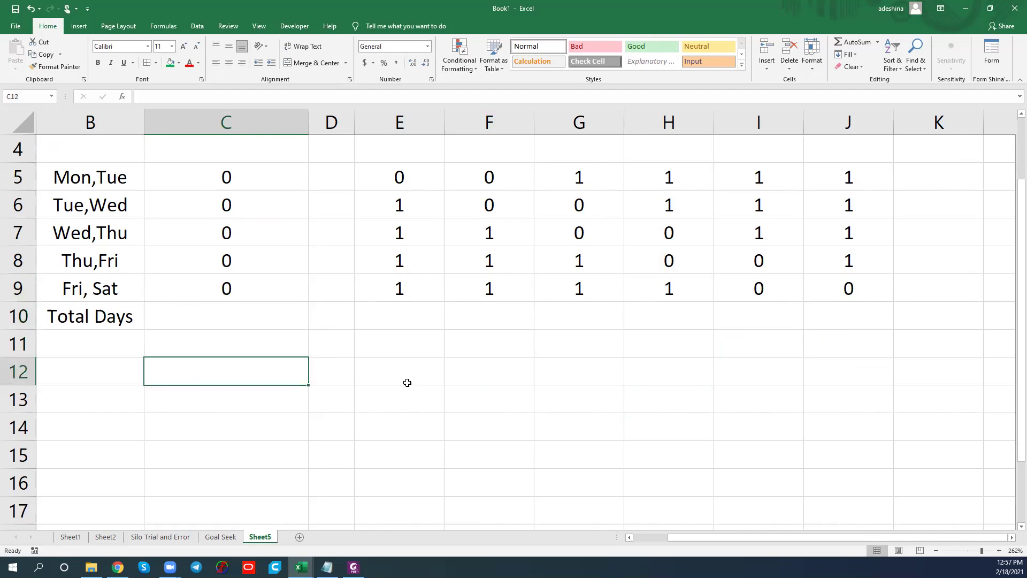
pyautogui.click(410, 343)
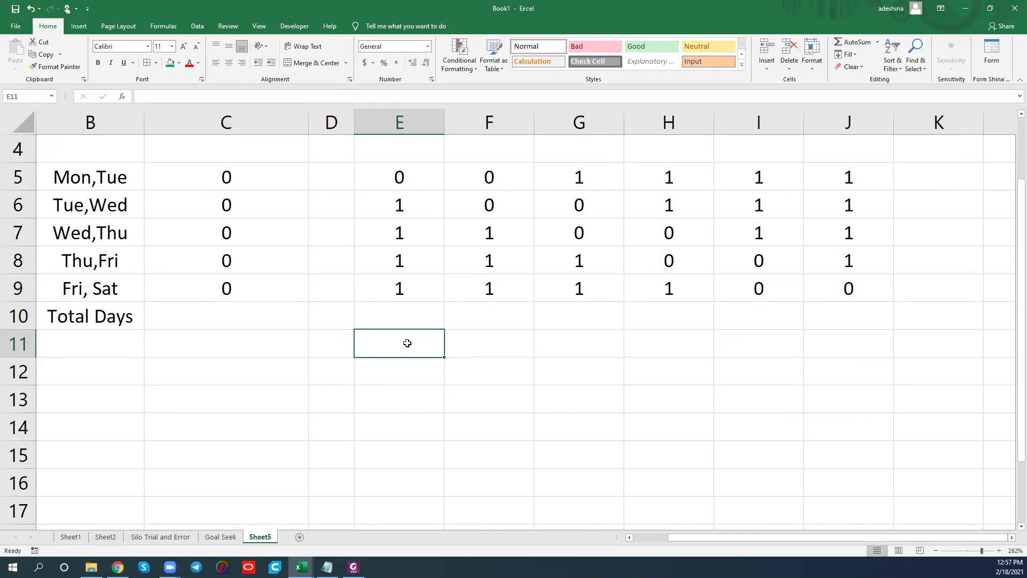
pyautogui.write('0')
pyautogui.press('Tab')
pyautogui.click(409, 343)
pyautogui.moveTo(442, 356); pyautogui.dragTo(867, 353)
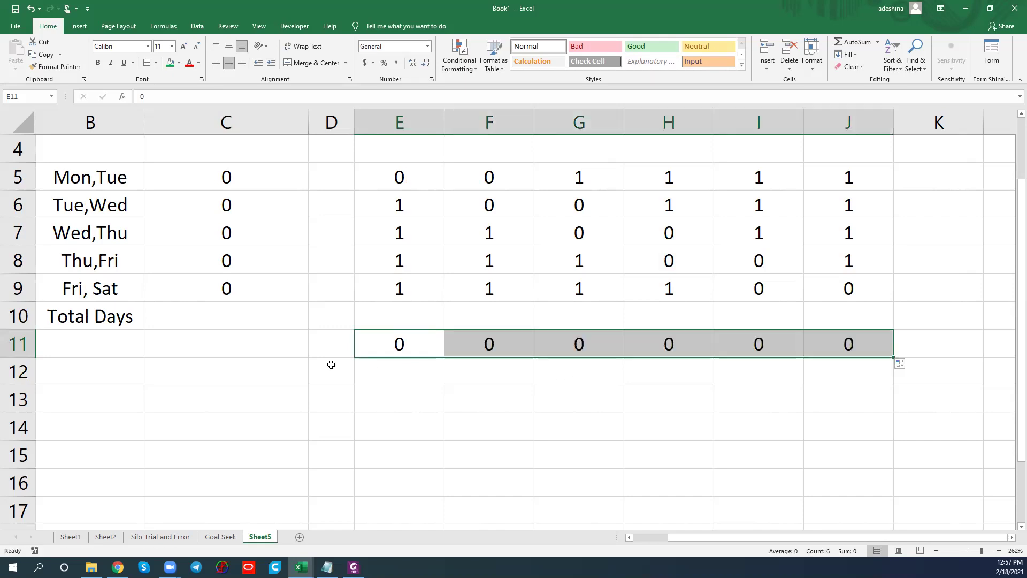
# Merge B11:D11 and label it 'Staff Allocated per Day'
pyautogui.click(251, 345)
pyautogui.moveTo(338, 351); pyautogui.dragTo(189, 348)
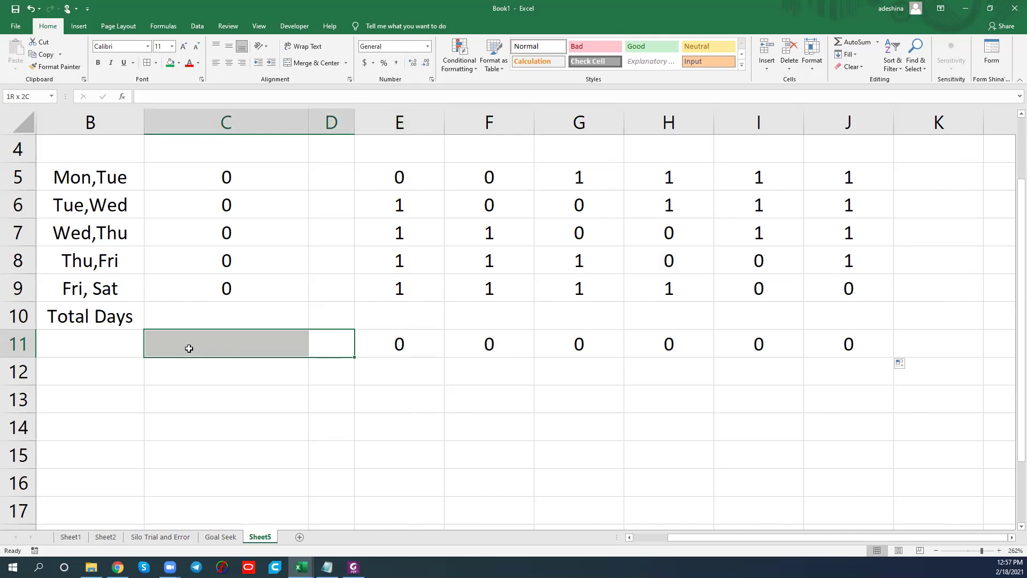
pyautogui.moveTo(189, 348); pyautogui.dragTo(116, 343)
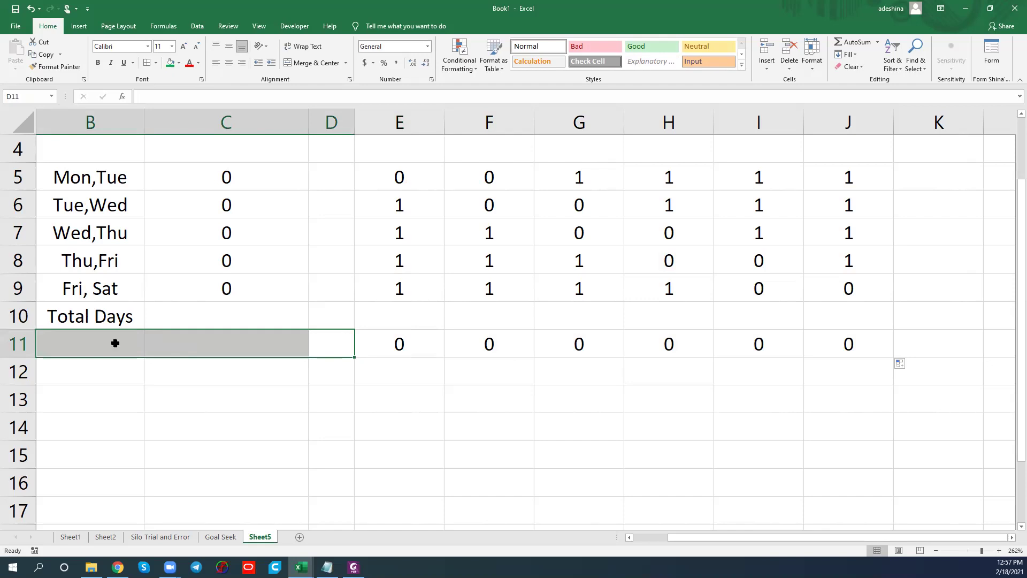
pyautogui.click(314, 63)
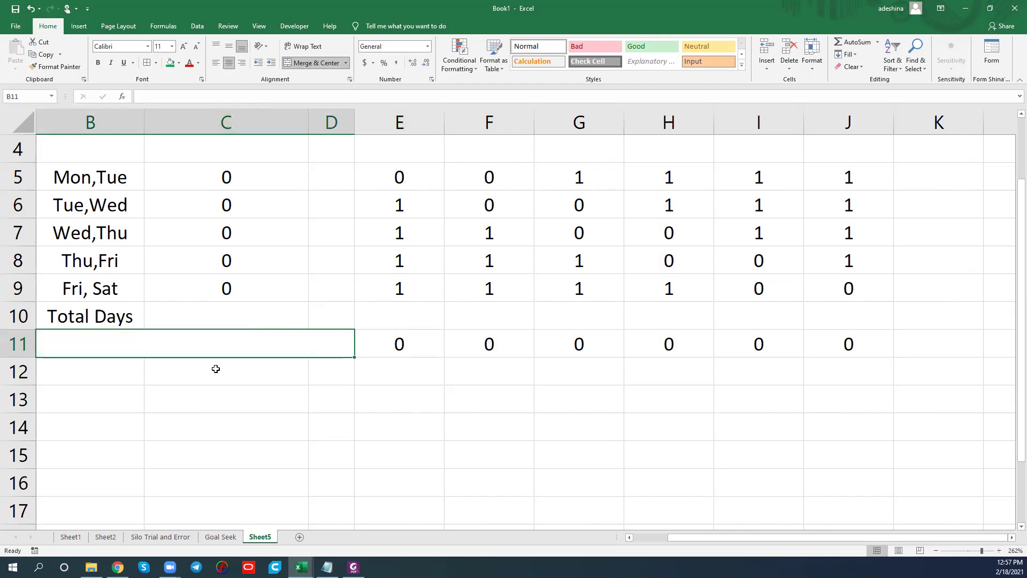
pyautogui.write('Staf')
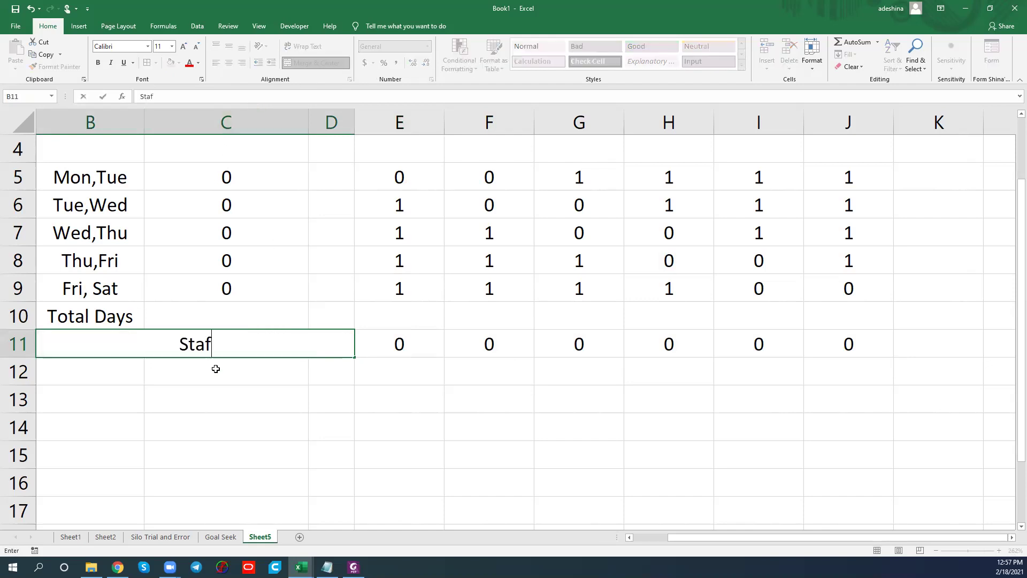
pyautogui.write('f Allocated per Day')
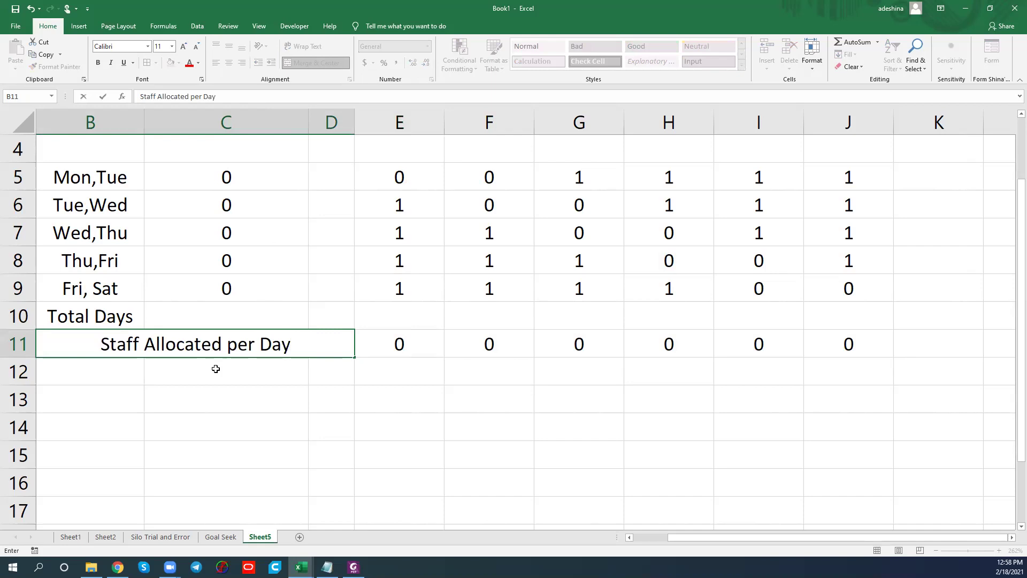
pyautogui.click(209, 343)
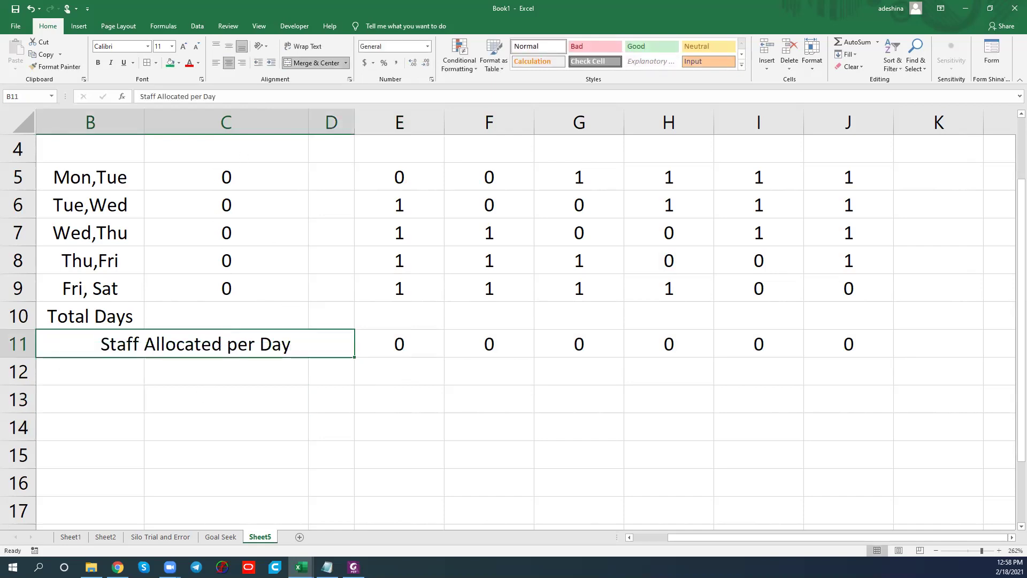
pyautogui.click(353, 567)
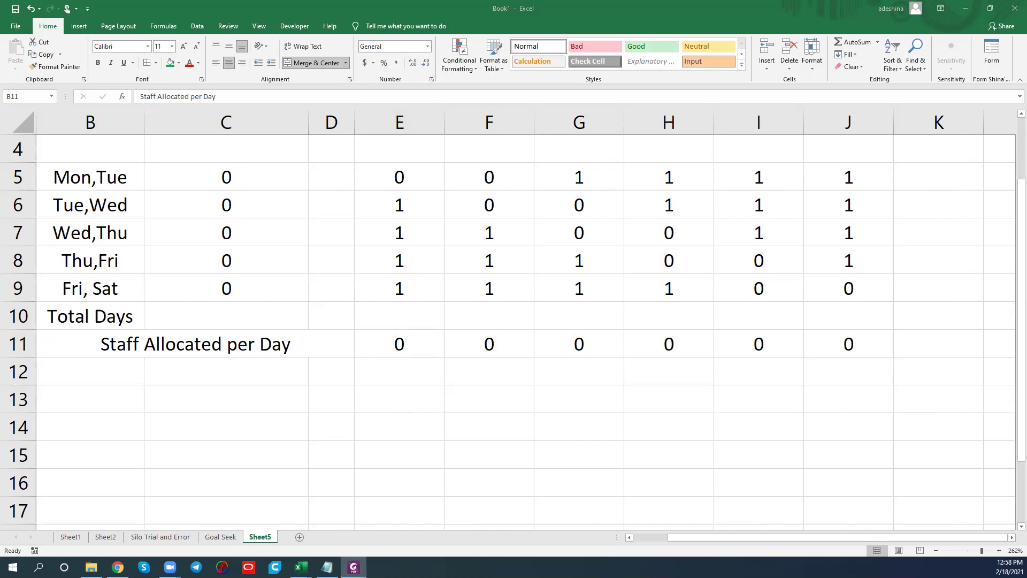
pyautogui.hotkey('alt', 'Tab')
# Merge B13:D13 and label it 'Staff Needed per Day'
pyautogui.press('F2')
pyautogui.click(385, 401)
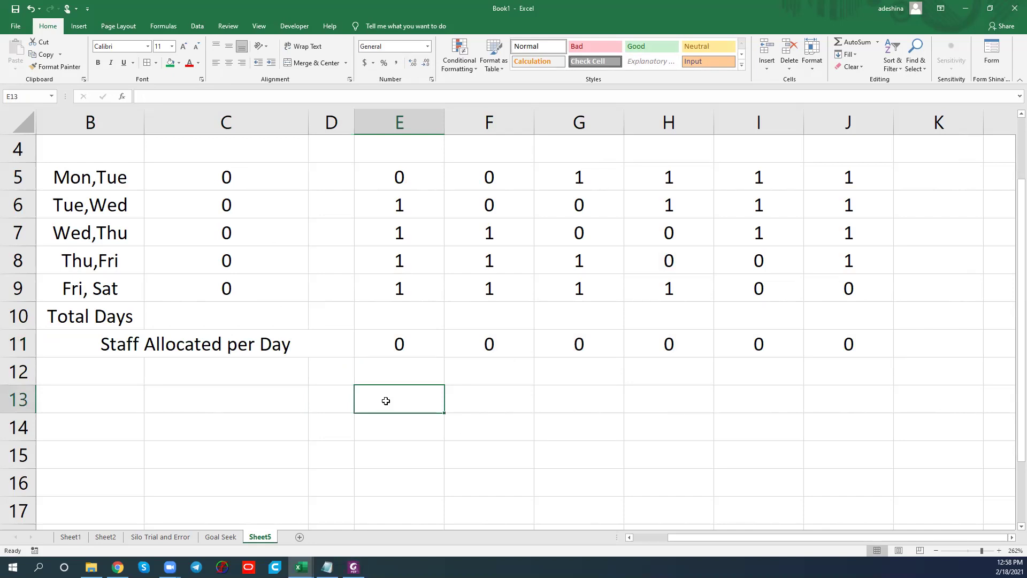
pyautogui.click(127, 398)
pyautogui.moveTo(123, 399); pyautogui.dragTo(317, 399)
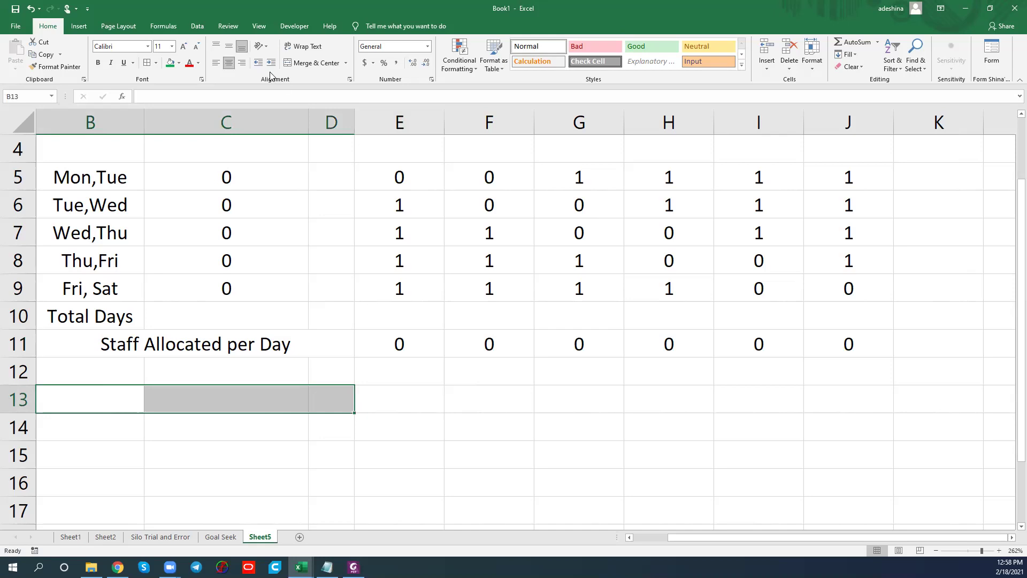
pyautogui.click(304, 63)
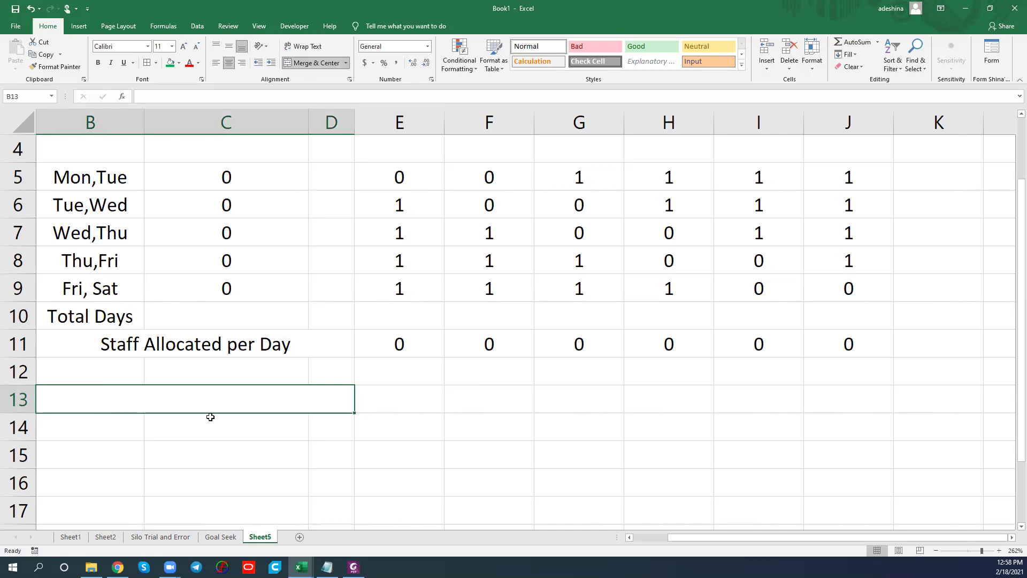
pyautogui.write('Sta')
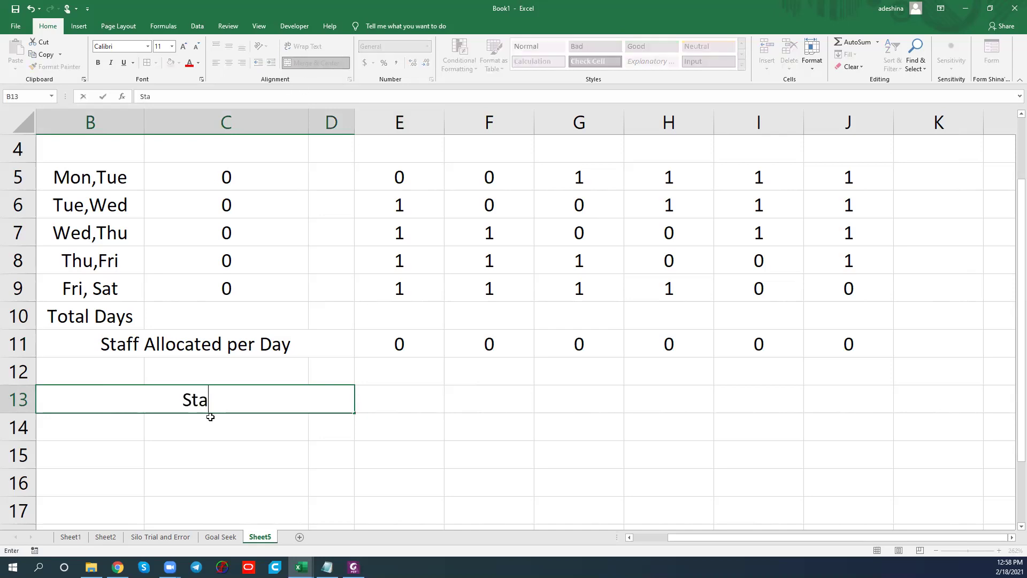
pyautogui.write('ff Needed per Day')
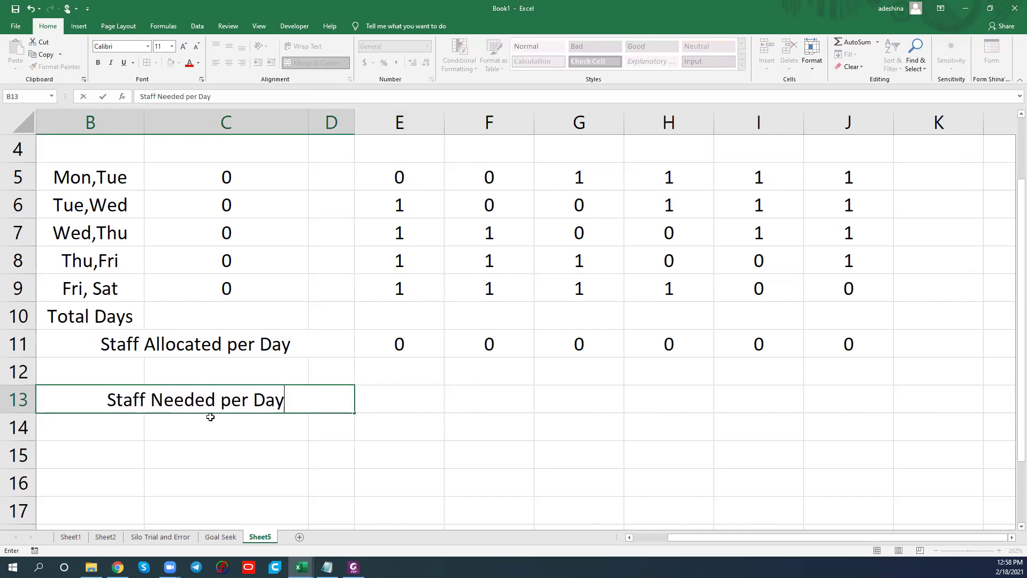
pyautogui.press('Tab')
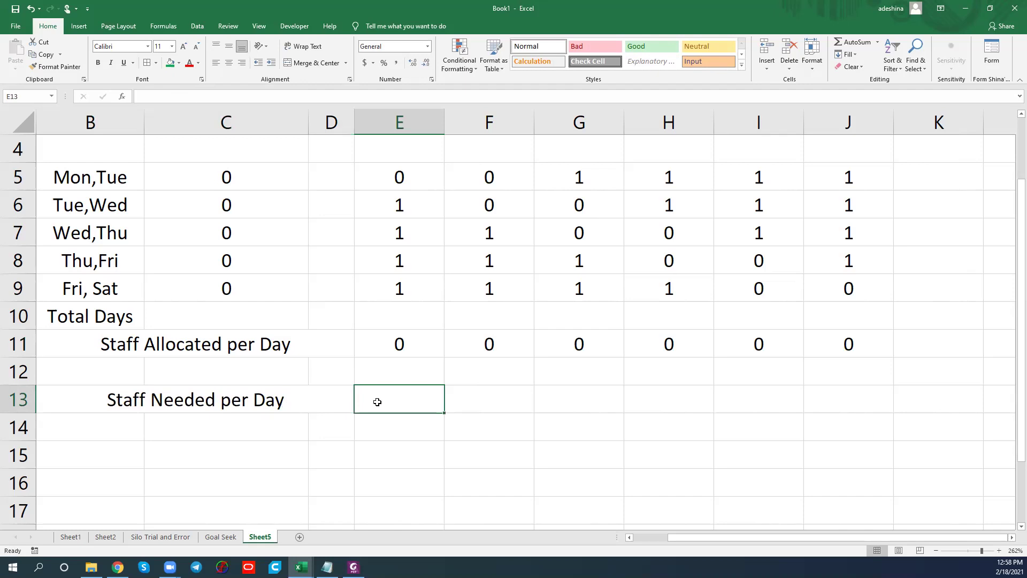
# Enter daily staff needs 14, 14, 16, 17, 20, 22 across E13:J13
pyautogui.write('14')
pyautogui.press('Tab')
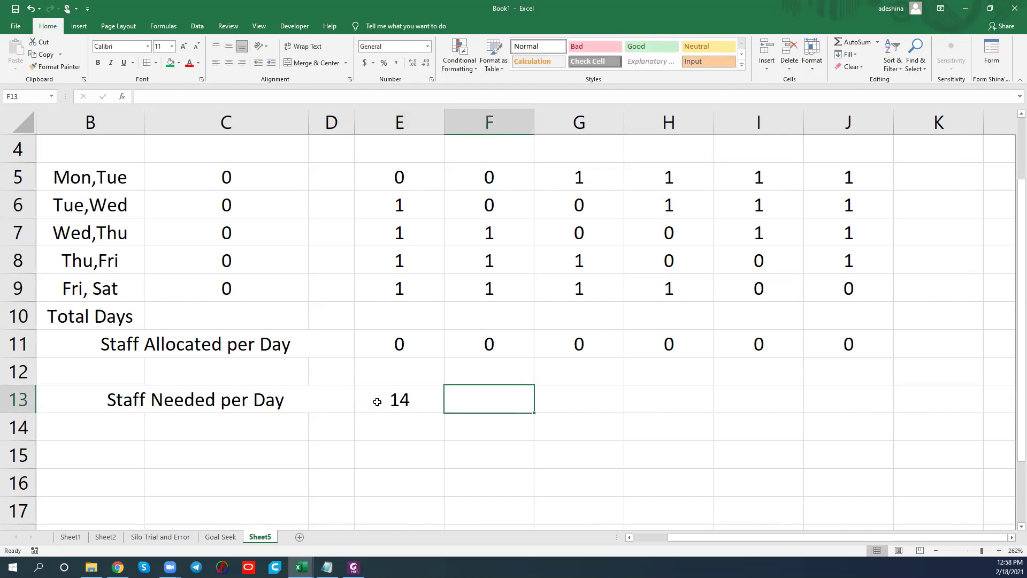
pyautogui.write('14')
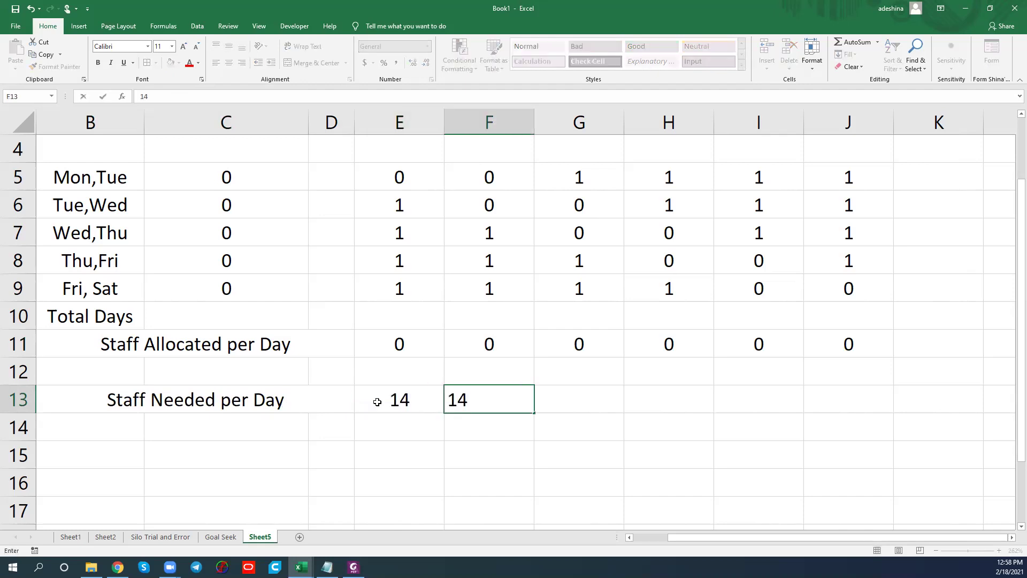
pyautogui.press('Tab')
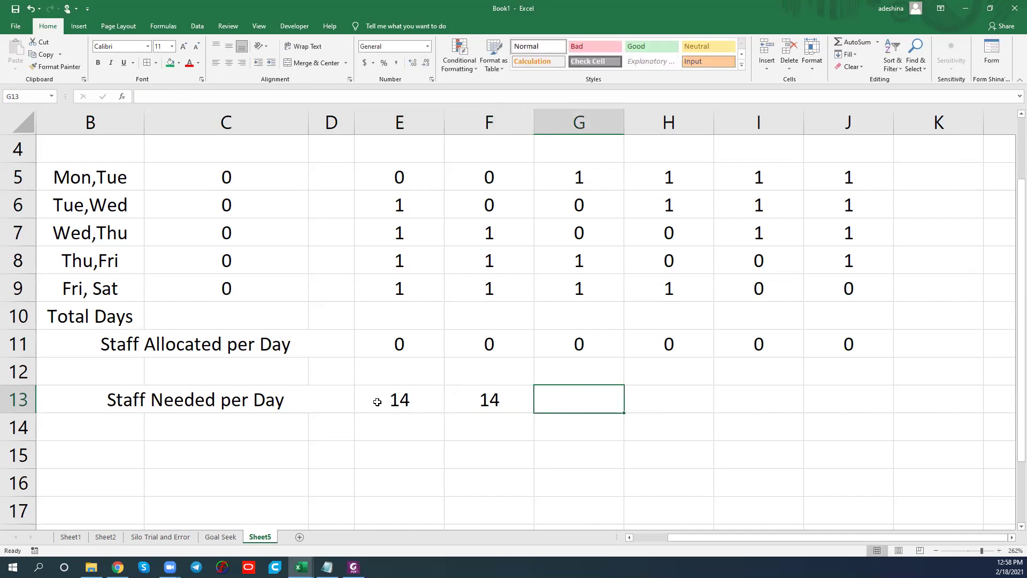
pyautogui.write('16')
pyautogui.press('Tab')
pyautogui.write('17')
pyautogui.press('Tab')
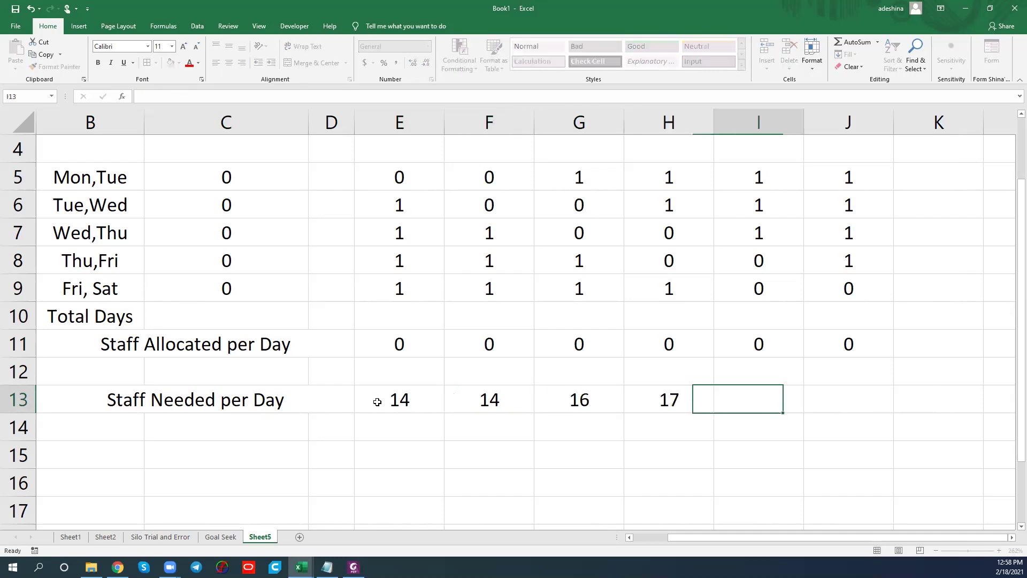
pyautogui.write('20')
pyautogui.press('Tab')
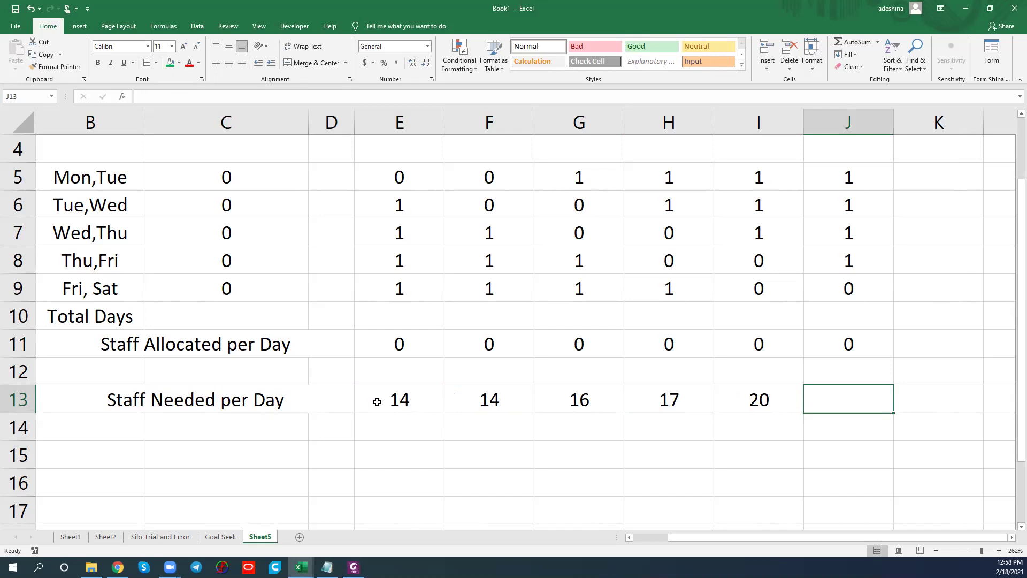
pyautogui.write('22')
pyautogui.press('Tab')
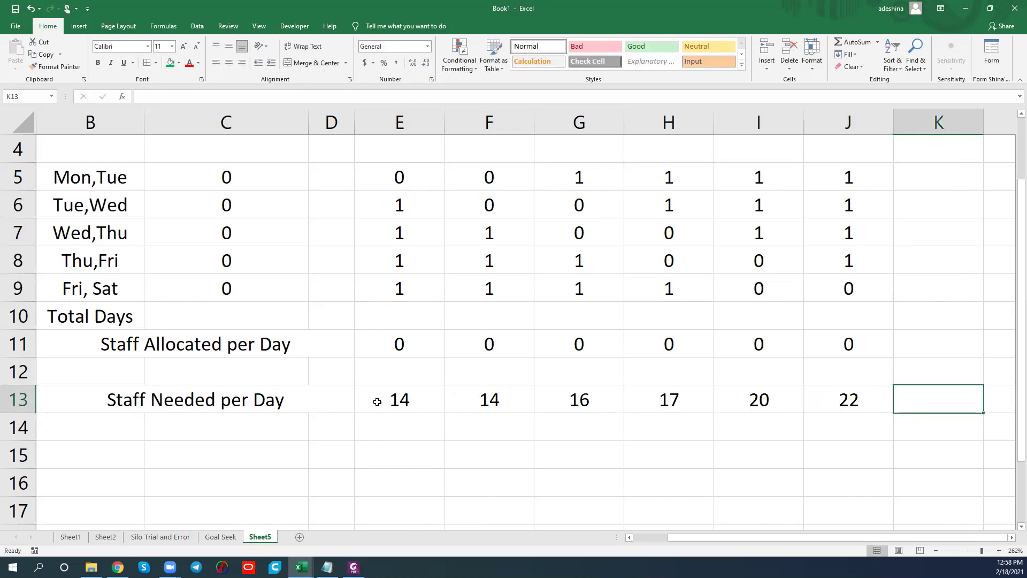
pyautogui.scroll(-2, 481, 428)
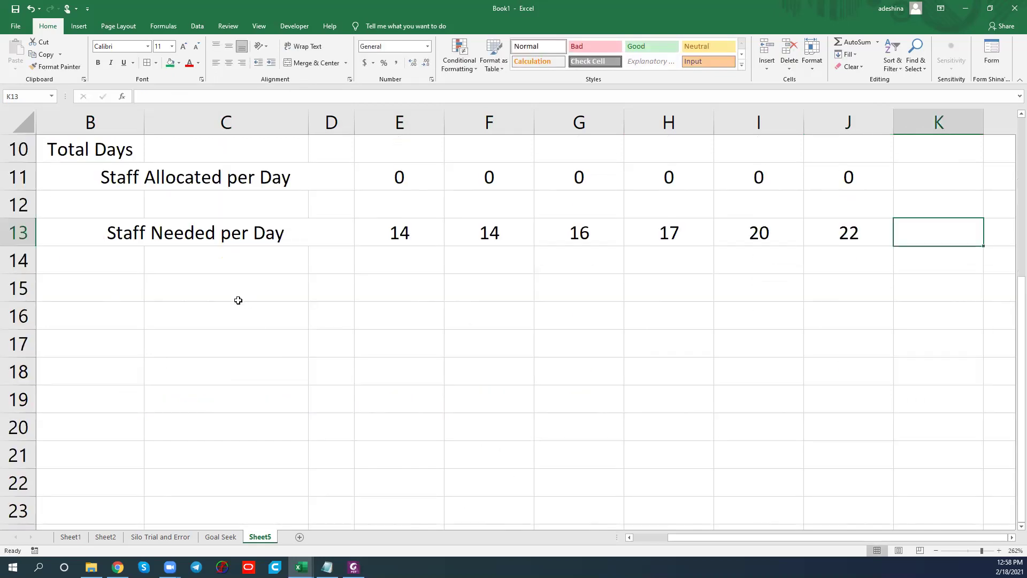
# Add the label 'Av. Pay per Day (N)' in B15 with 30 in C15
pyautogui.click(129, 283)
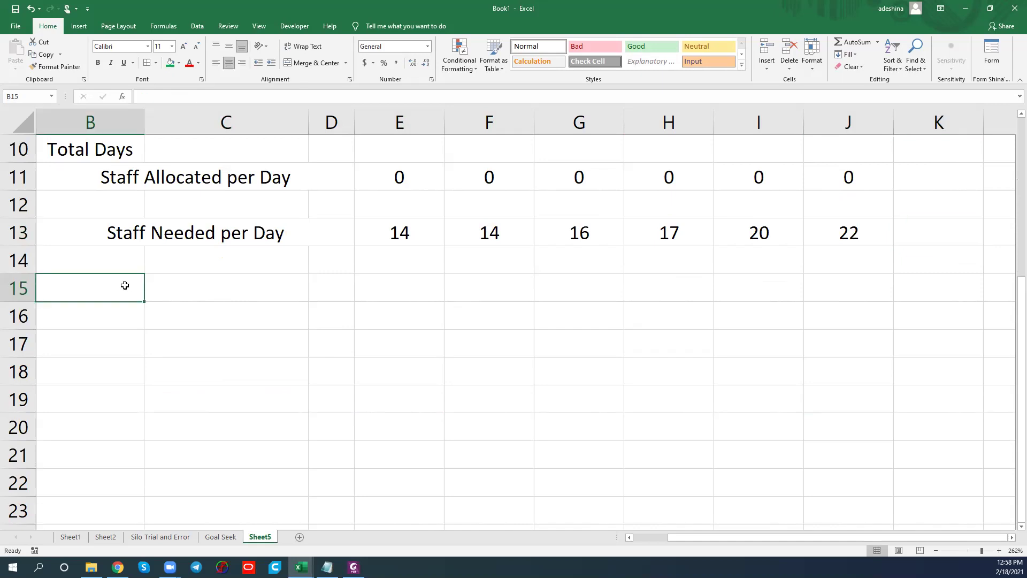
pyautogui.doubleClick(121, 281)
pyautogui.write('A')
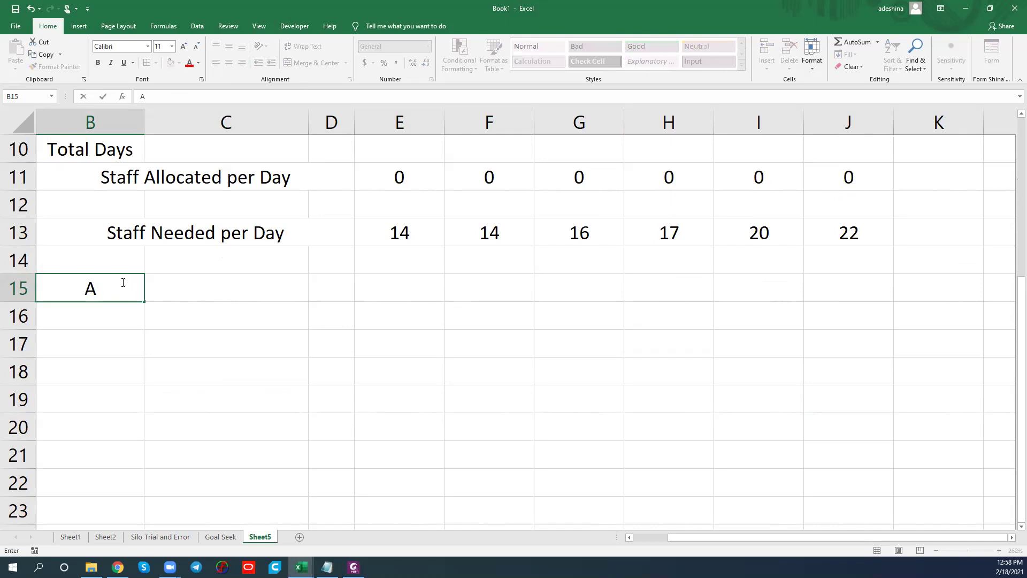
pyautogui.write('v.')
pyautogui.press('BackSpace')
pyautogui.write('v. Pay per Day (')
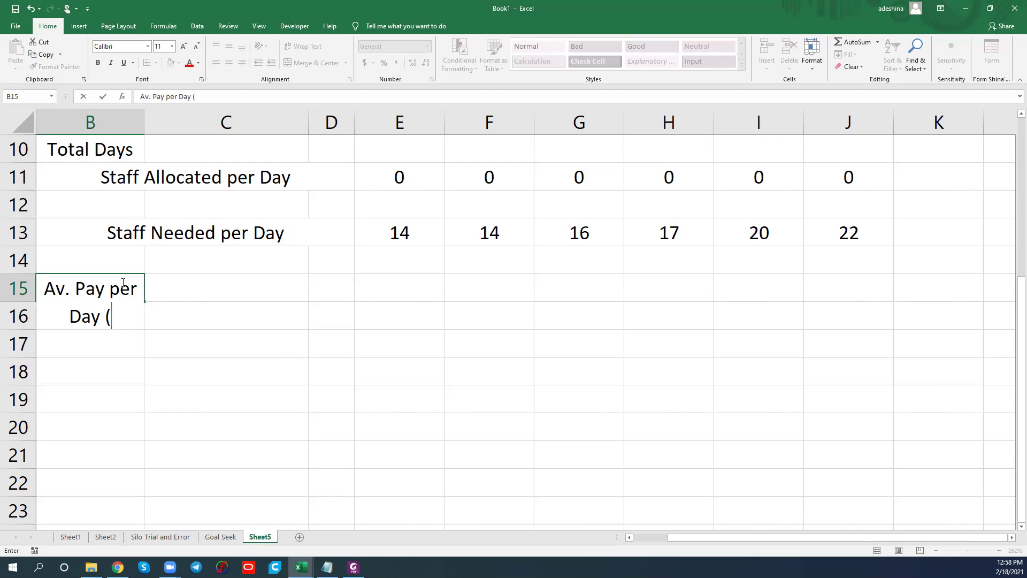
pyautogui.write('N)')
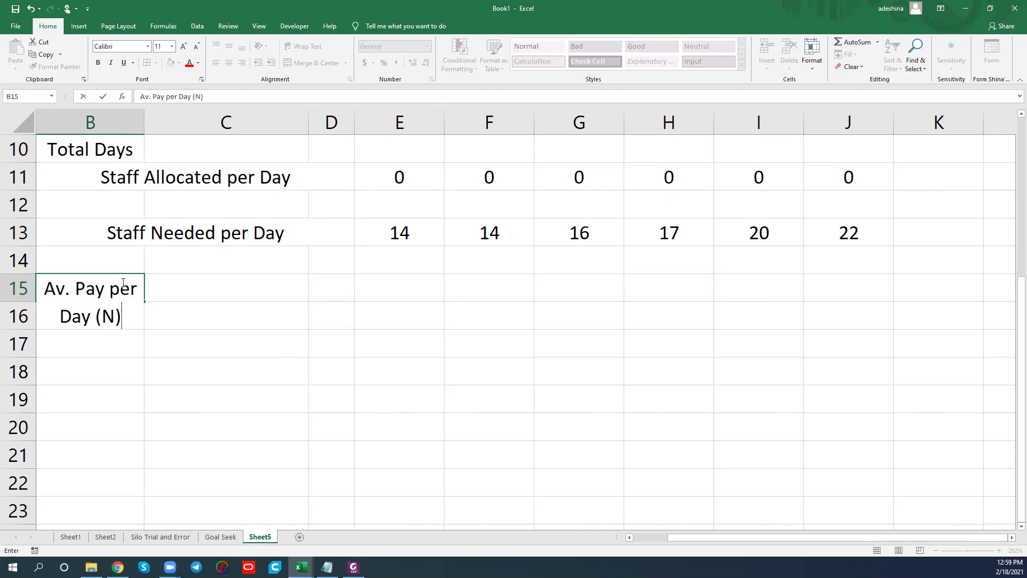
pyautogui.press('Tab')
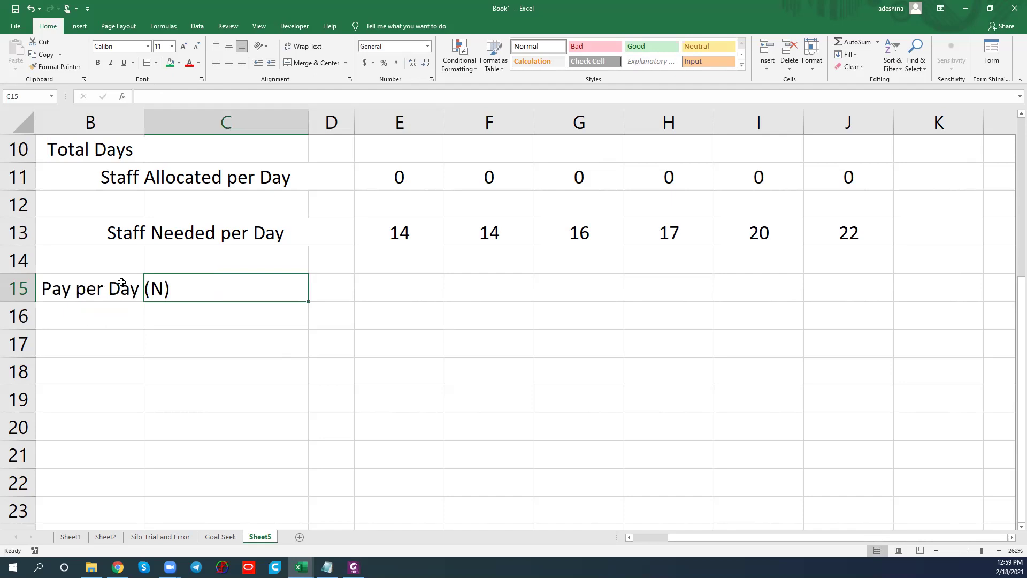
pyautogui.write('30')
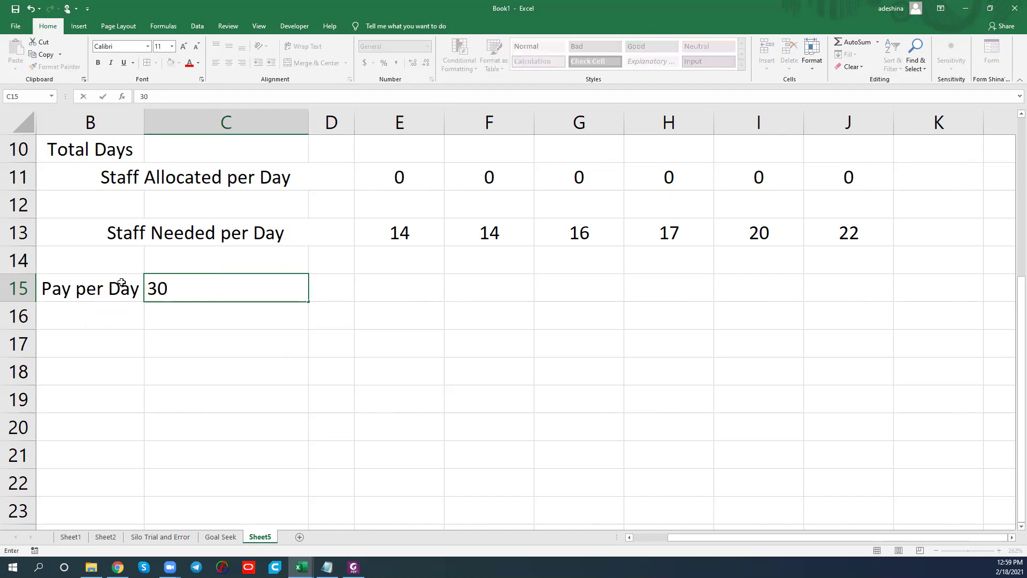
pyautogui.press('Return')
# Add the label 'Wages Bill per week' in B16 with 0 in C16
pyautogui.write('Wages ')
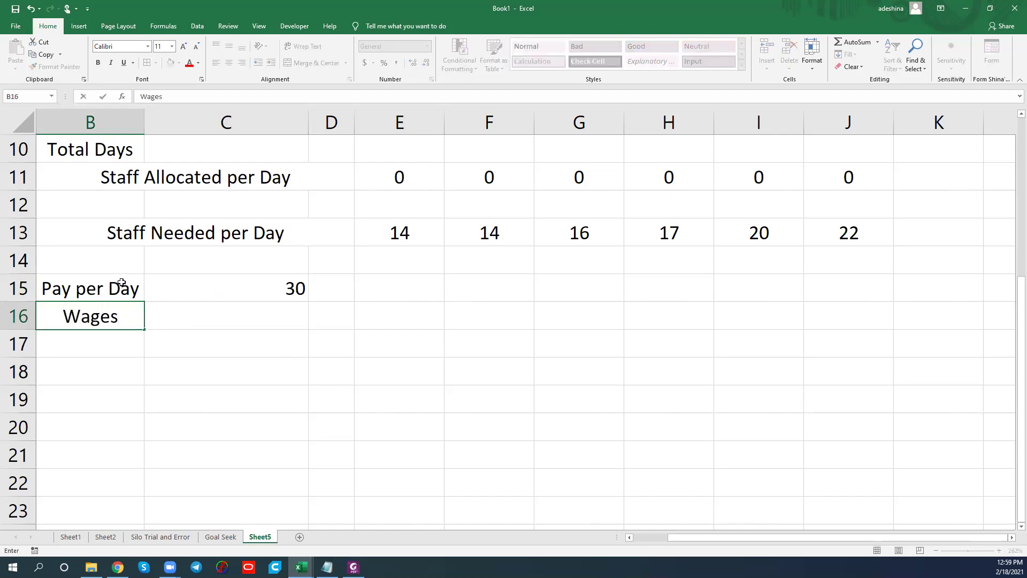
pyautogui.write('Bill per')
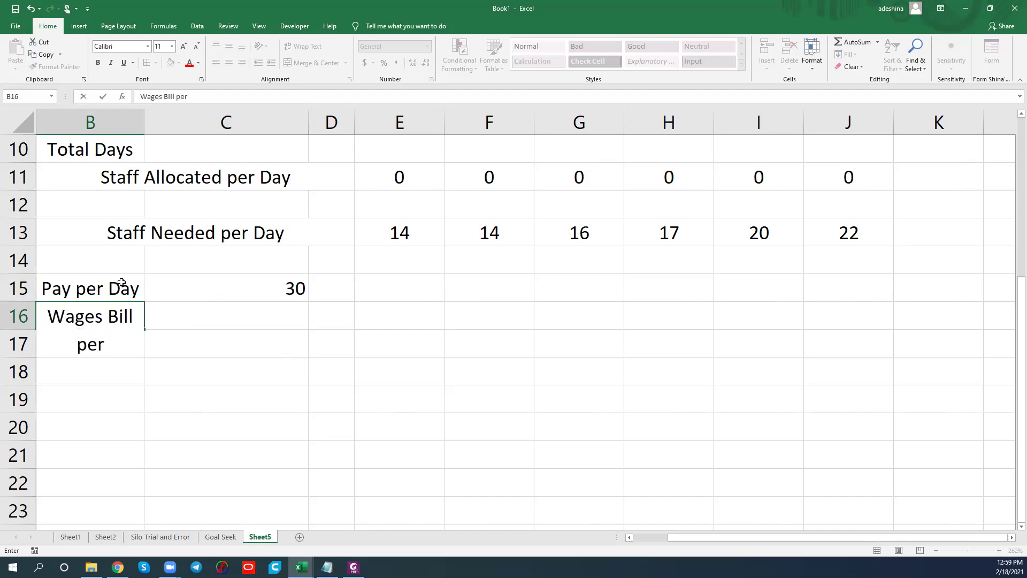
pyautogui.write(' week')
pyautogui.press('Tab')
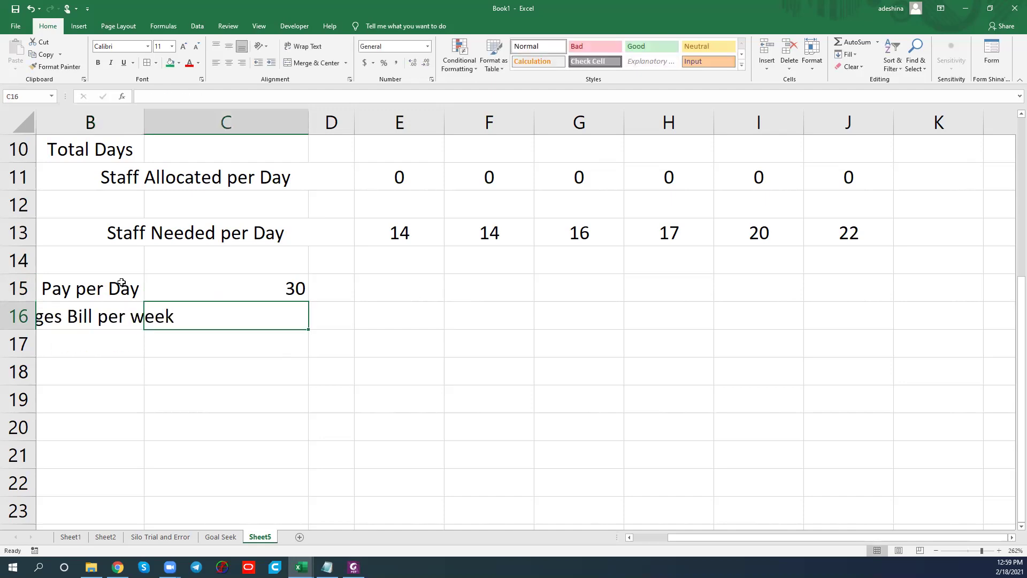
pyautogui.write('0')
pyautogui.press('Tab')
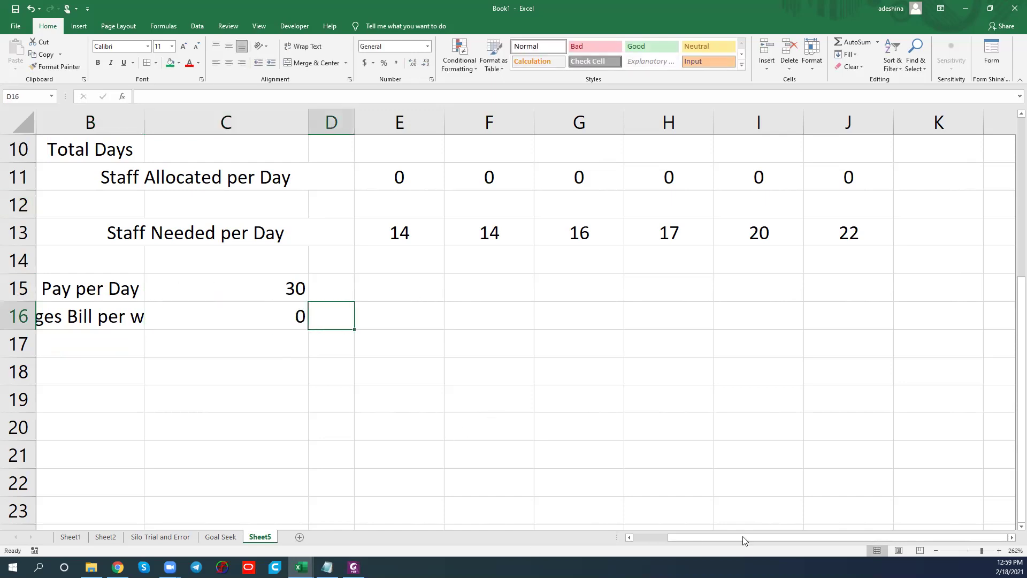
pyautogui.moveTo(742, 537); pyautogui.dragTo(634, 534)
pyautogui.scroll(3, 443, 348)
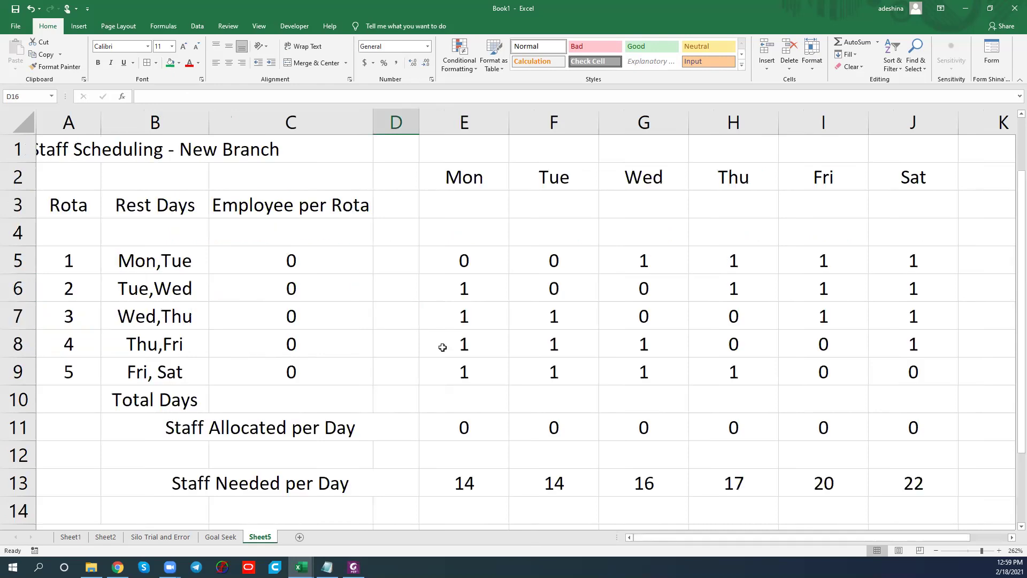
pyautogui.scroll(-3, 939, 462)
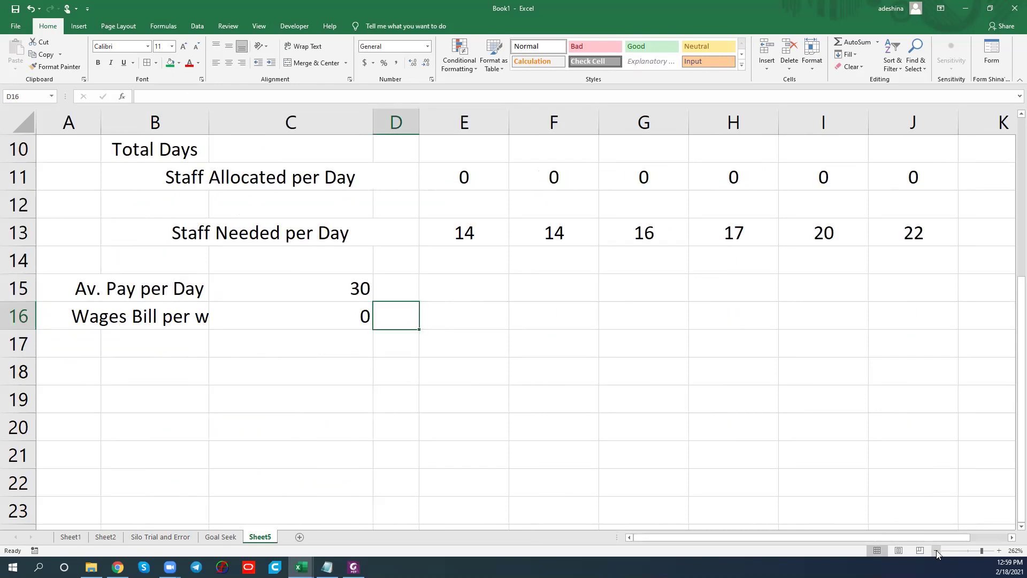
pyautogui.click(936, 550)
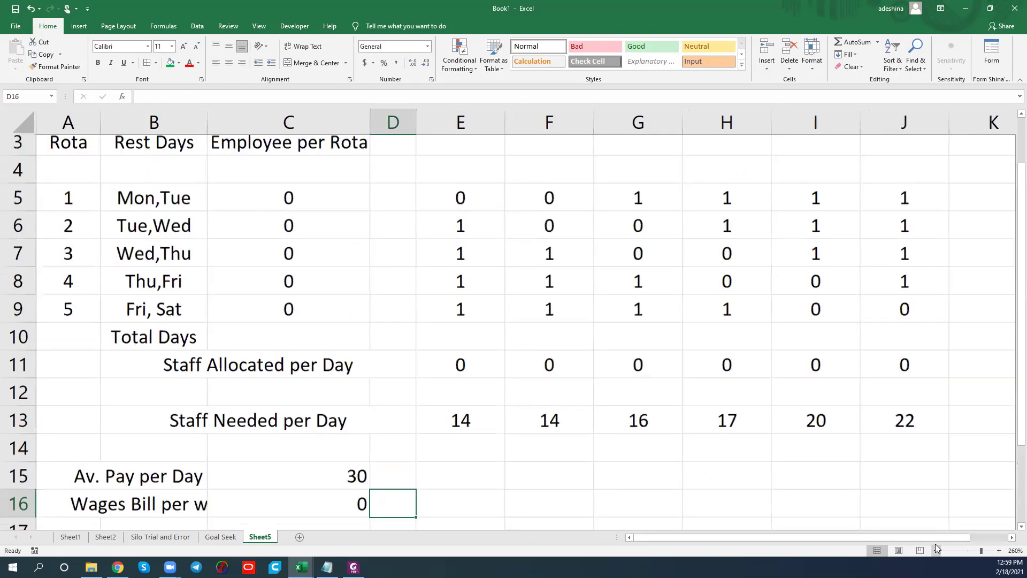
pyautogui.scroll(1, 936, 543)
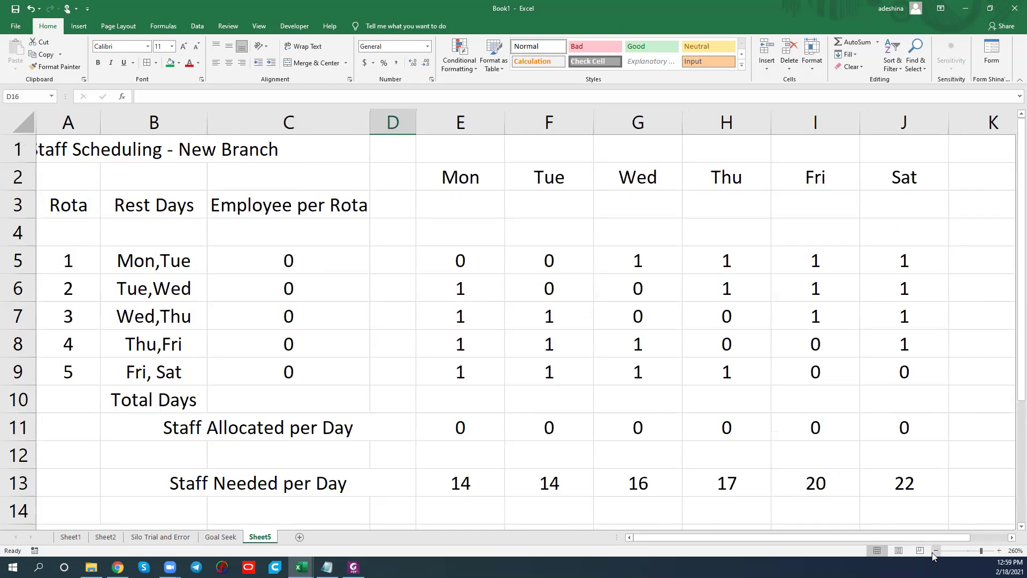
pyautogui.click(934, 551)
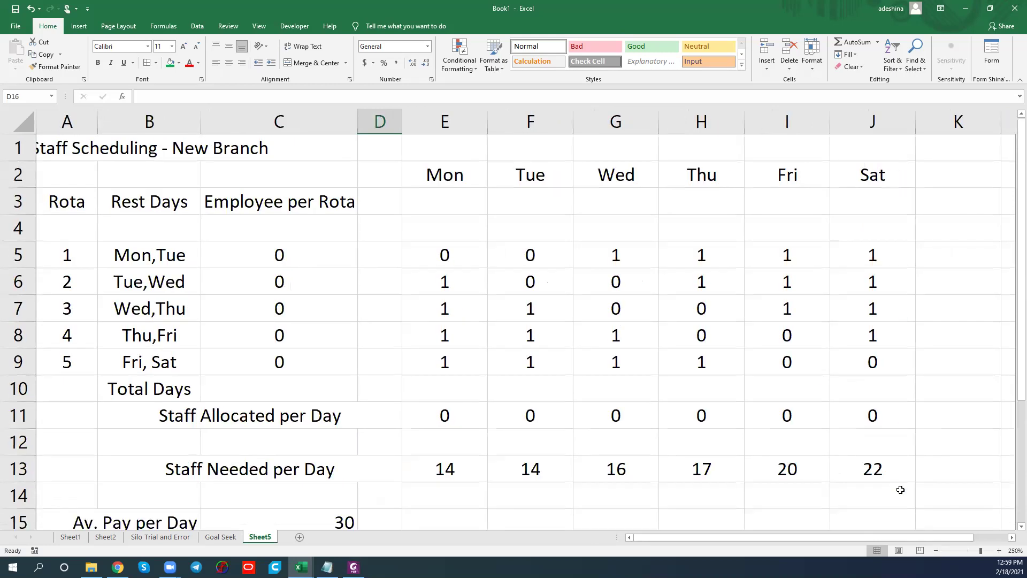
pyautogui.click(936, 550)
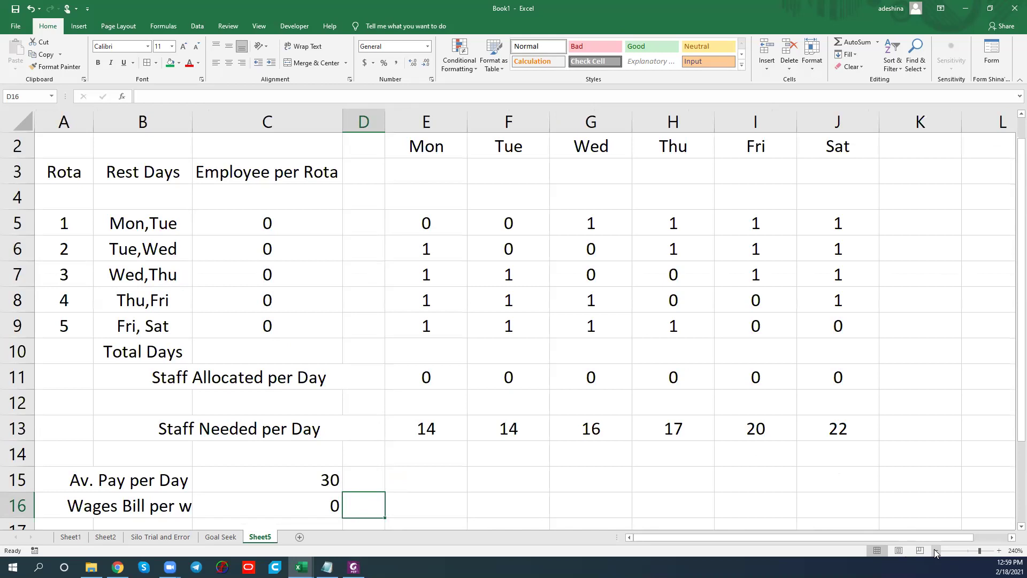
pyautogui.click(936, 550)
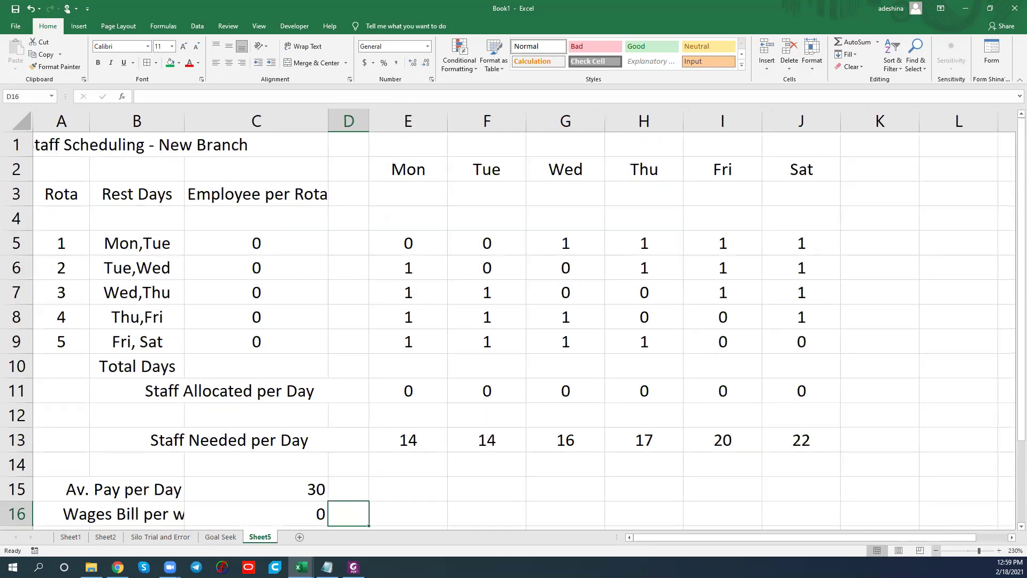
pyautogui.hotkey('alt', 'Tab')
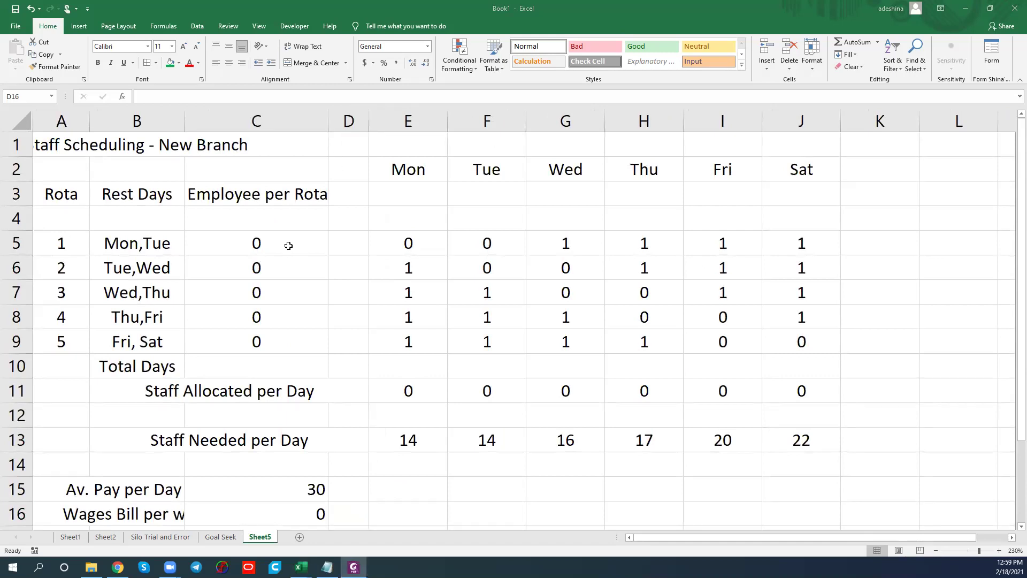
pyautogui.hotkey('alt', 'Tab')
pyautogui.moveTo(287, 245); pyautogui.dragTo(296, 337)
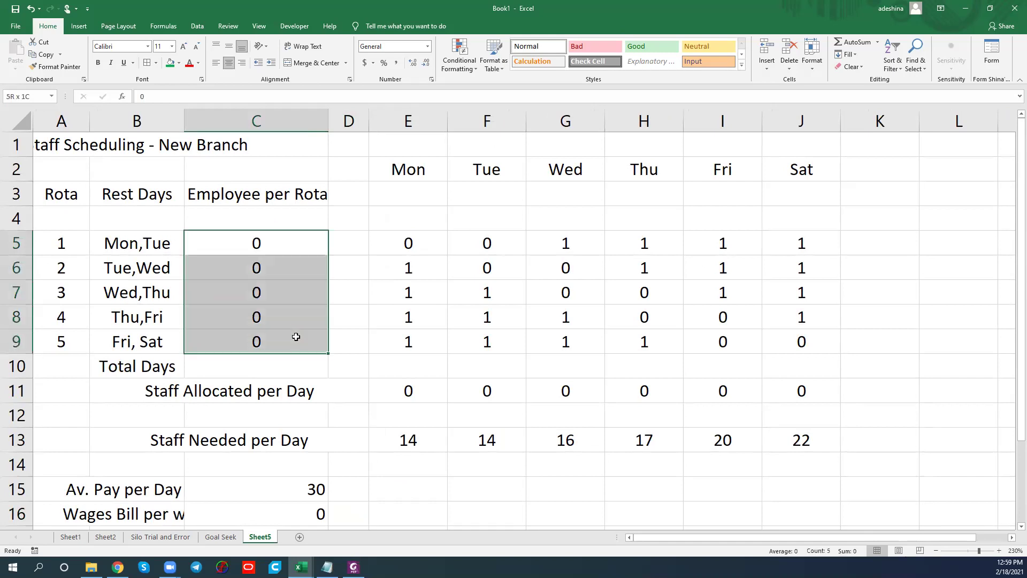
# Shade the employees-per-rota cells grey and the Staff Allocated values E11:J11 light blue
pyautogui.click(178, 63)
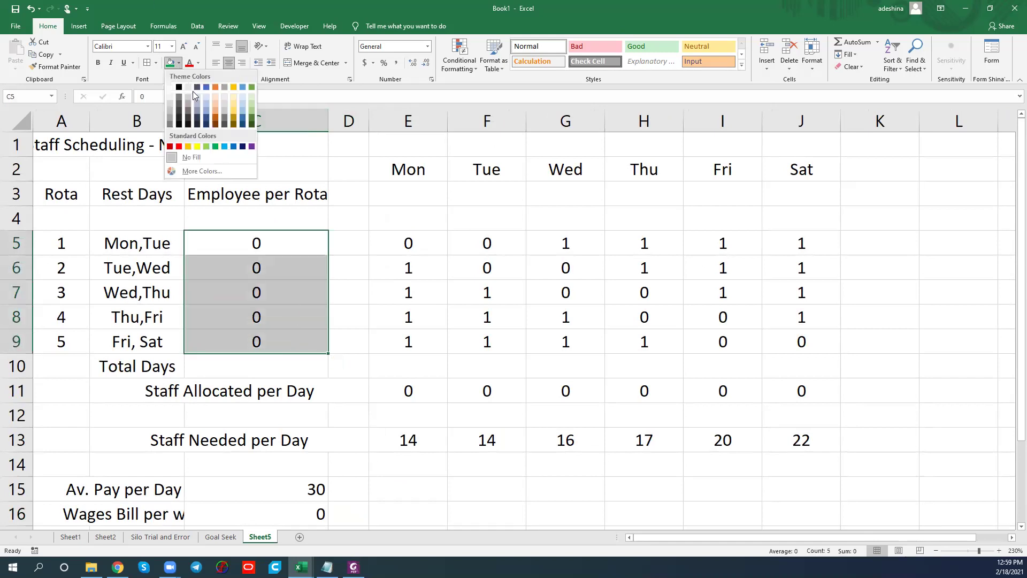
pyautogui.click(224, 98)
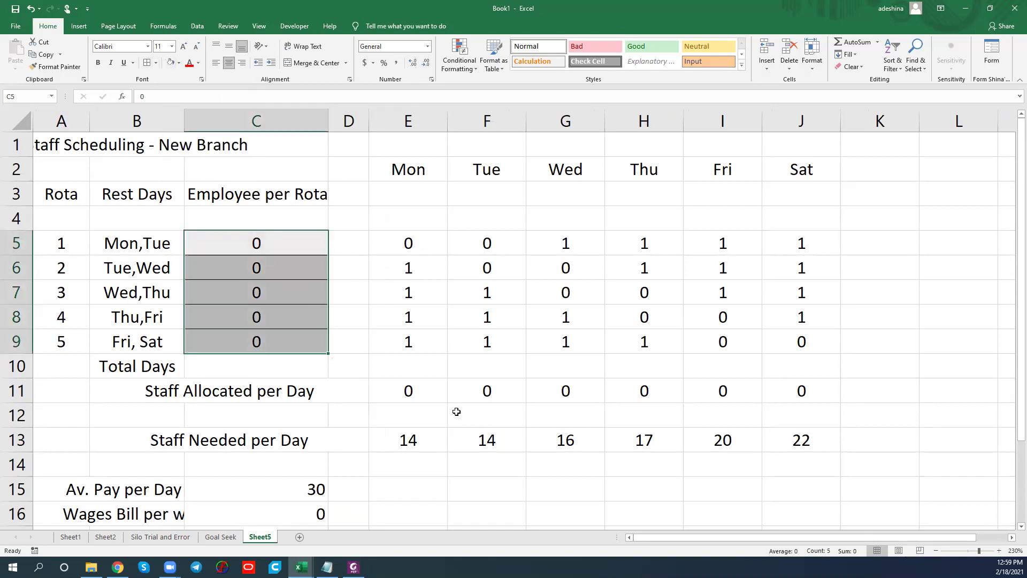
pyautogui.moveTo(398, 390); pyautogui.dragTo(800, 397)
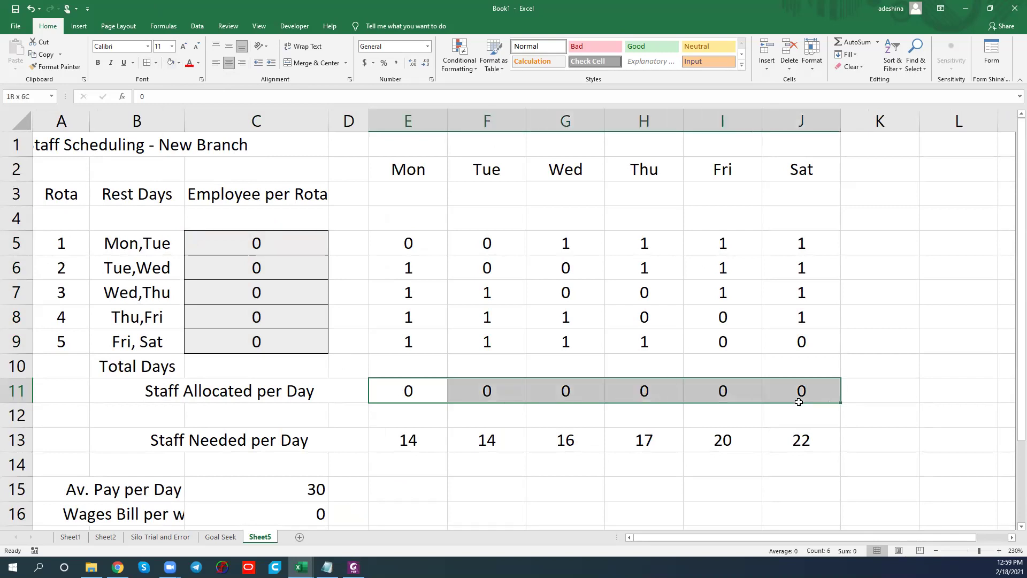
pyautogui.click(178, 64)
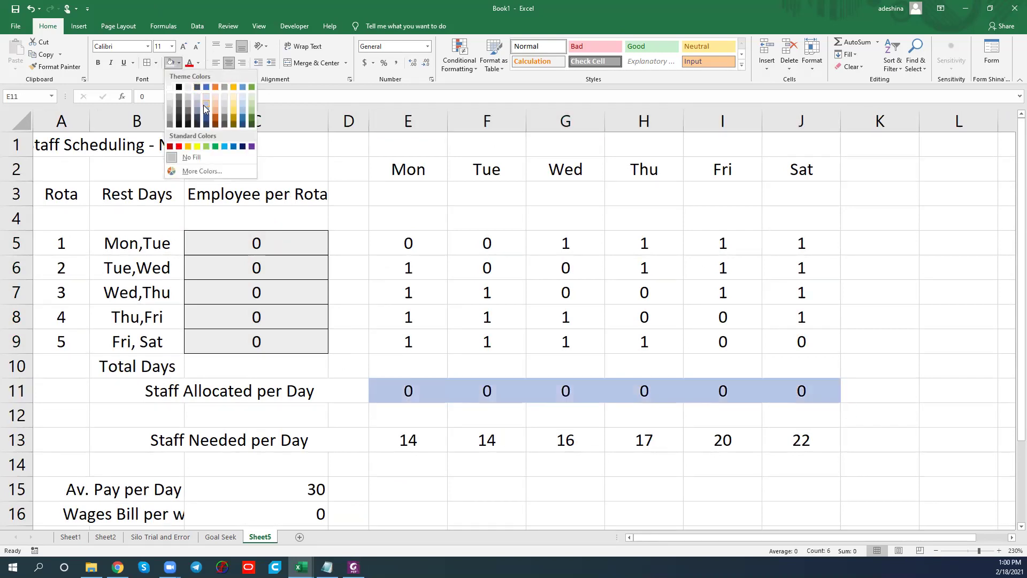
pyautogui.click(203, 105)
# Fill the wages bill cell C16 orange
pyautogui.scroll(-2, 297, 270)
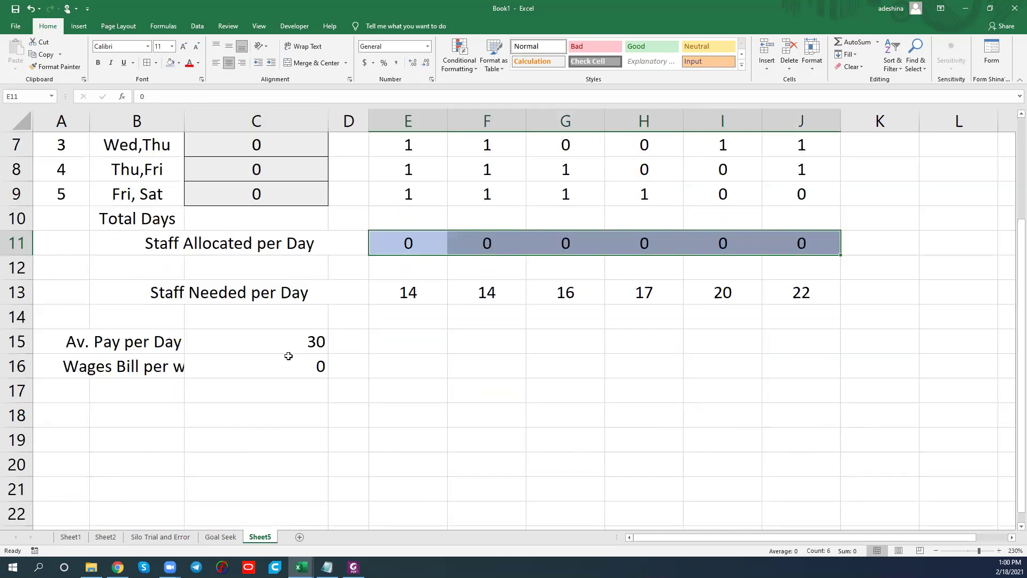
pyautogui.click(280, 366)
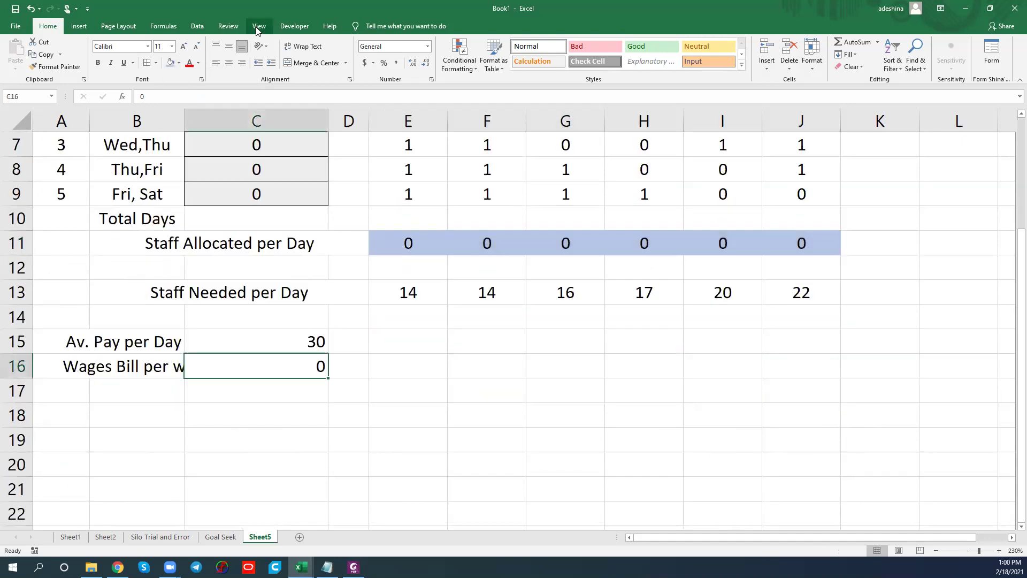
pyautogui.click(180, 63)
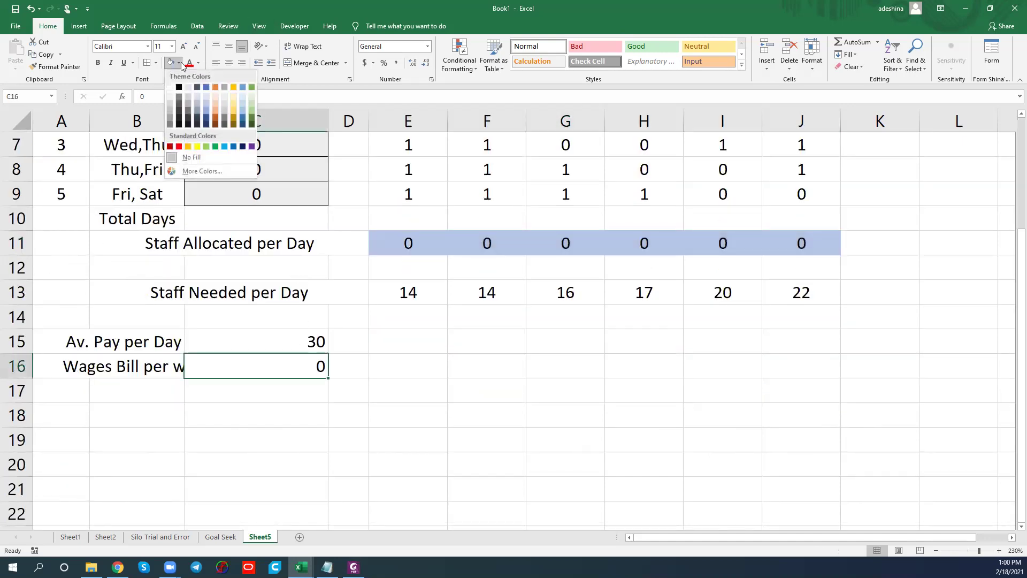
pyautogui.click(215, 87)
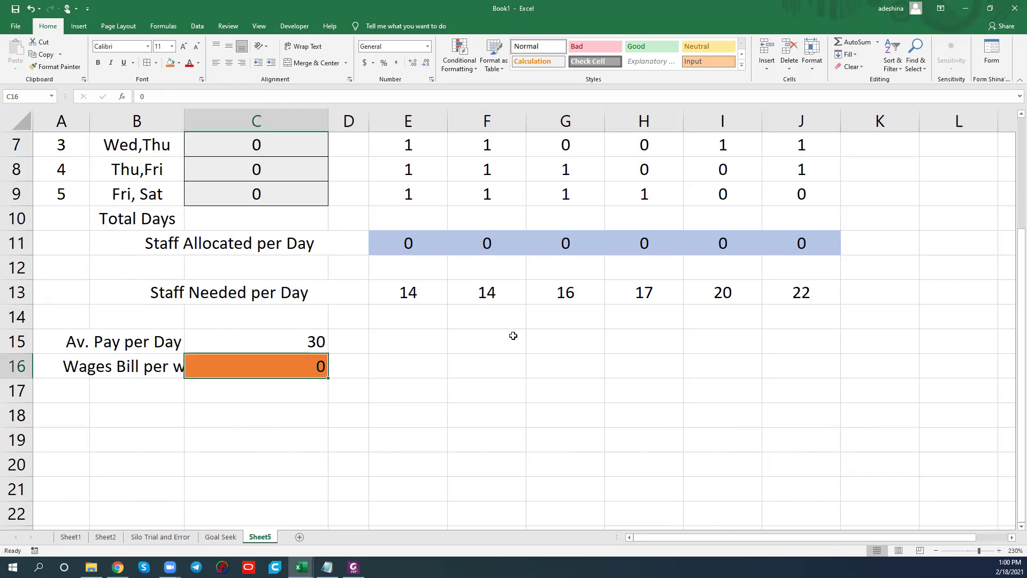
pyautogui.scroll(1, 514, 332)
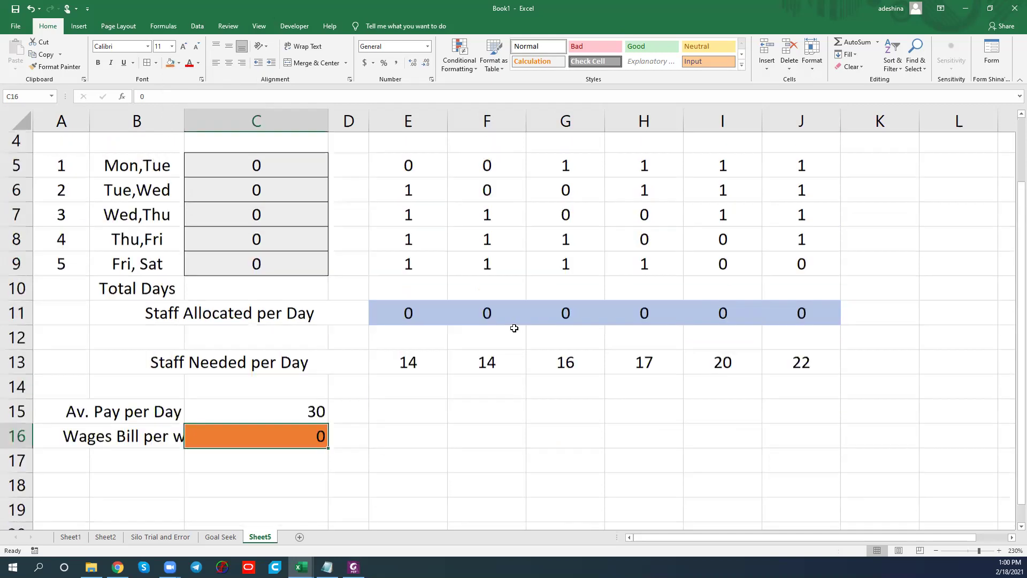
pyautogui.scroll(1, 514, 328)
pyautogui.moveTo(412, 386); pyautogui.dragTo(801, 395)
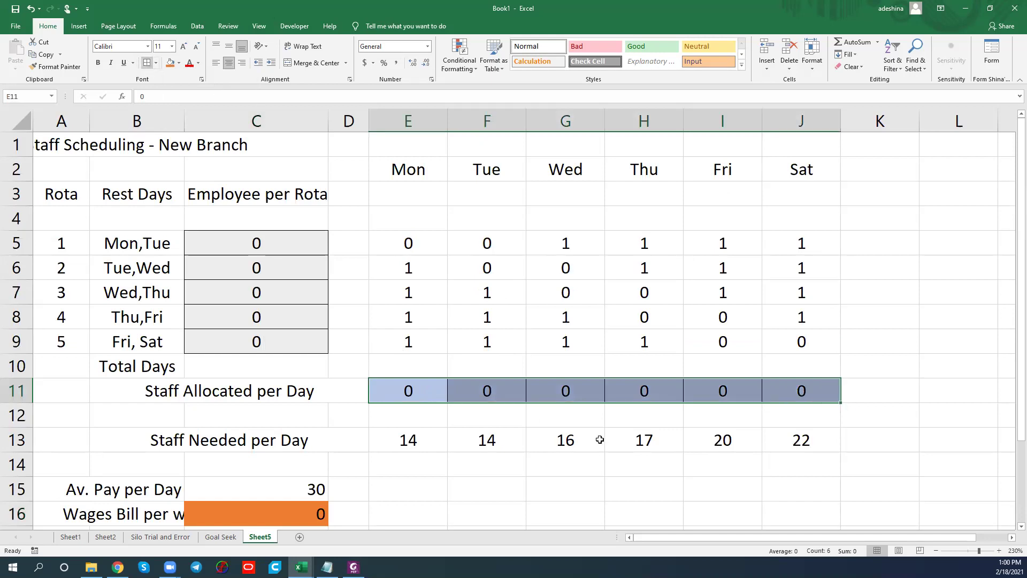
pyautogui.click(528, 467)
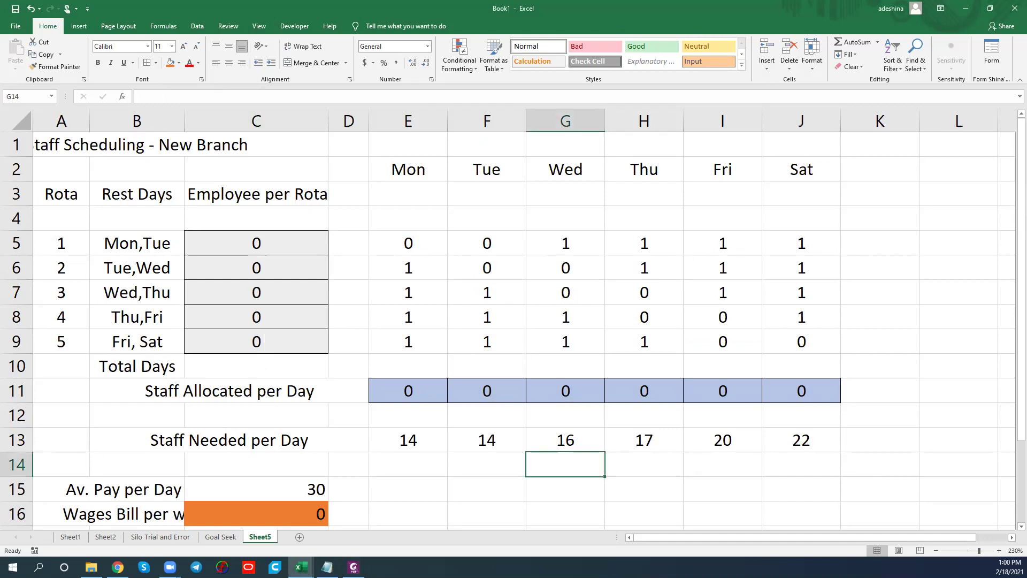
pyautogui.click(424, 390)
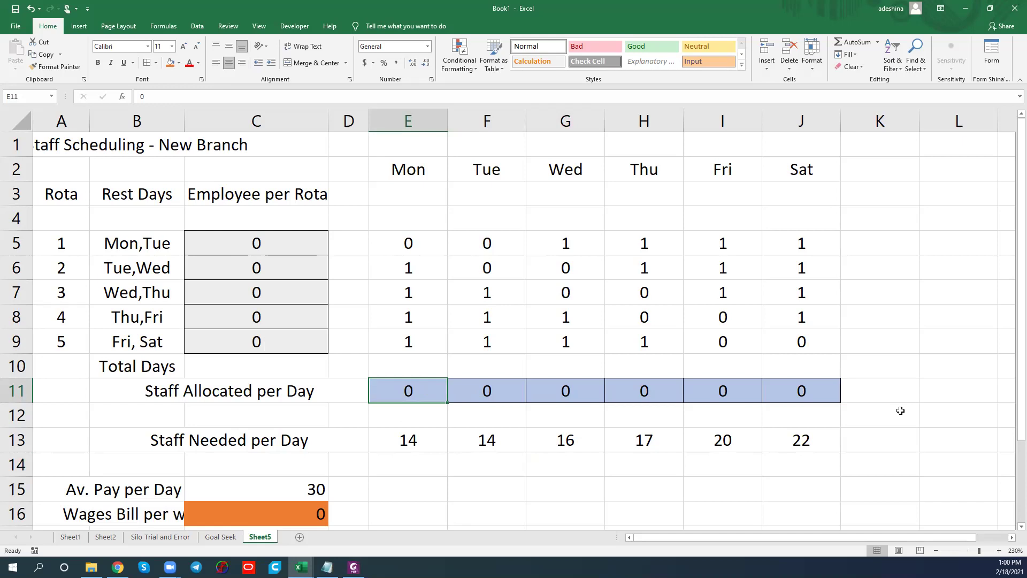
pyautogui.click(400, 433)
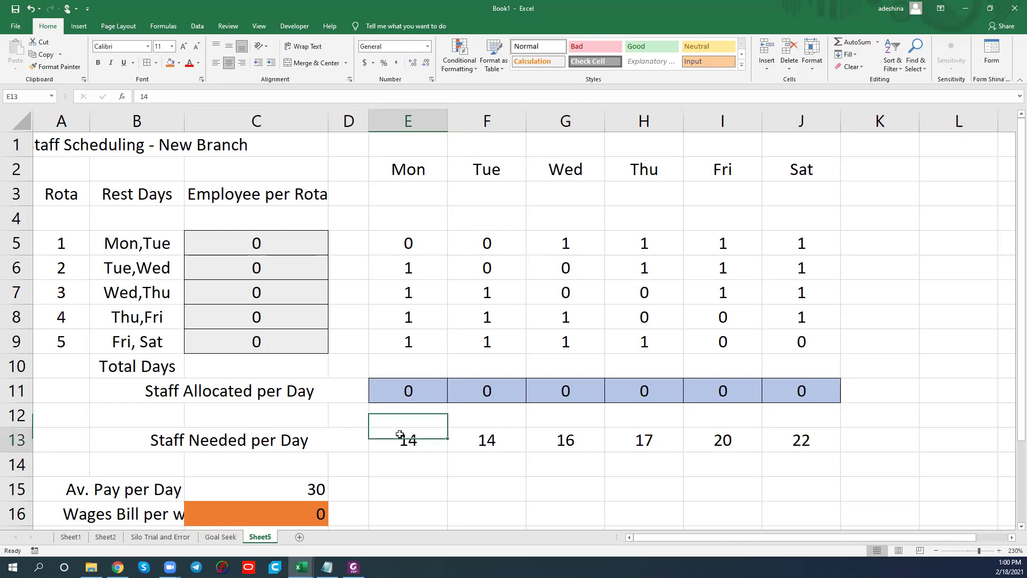
pyautogui.moveTo(410, 436); pyautogui.dragTo(796, 439)
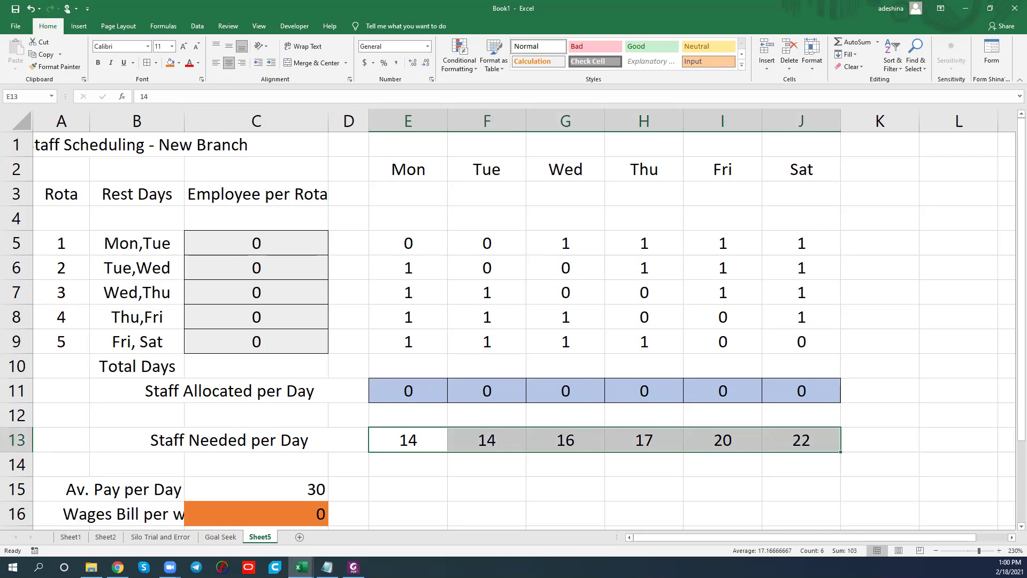
pyautogui.click(597, 337)
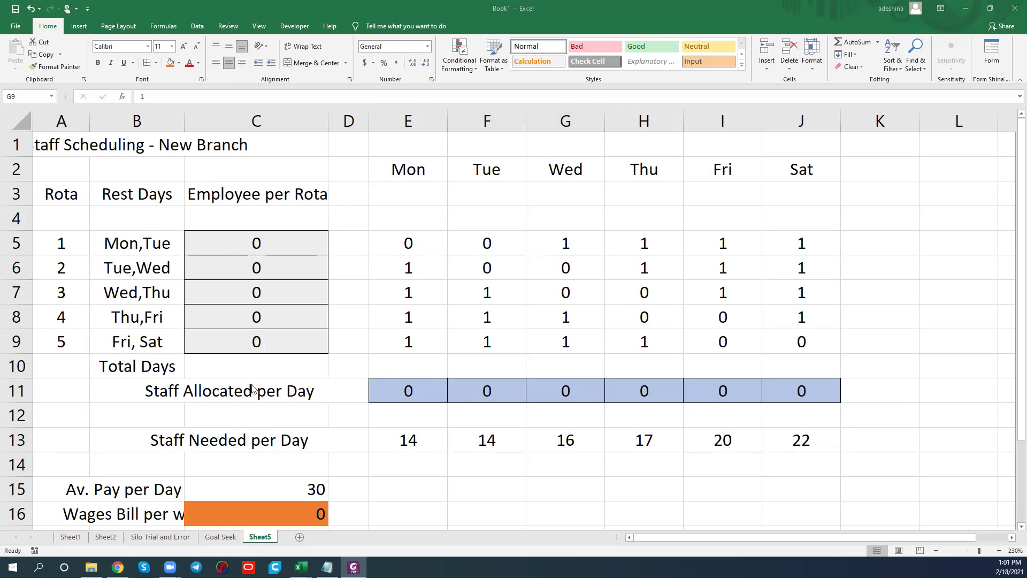
# Make C10 total the employees per rota with =SUM(C5:C9), shaded light and centred
pyautogui.click(270, 362)
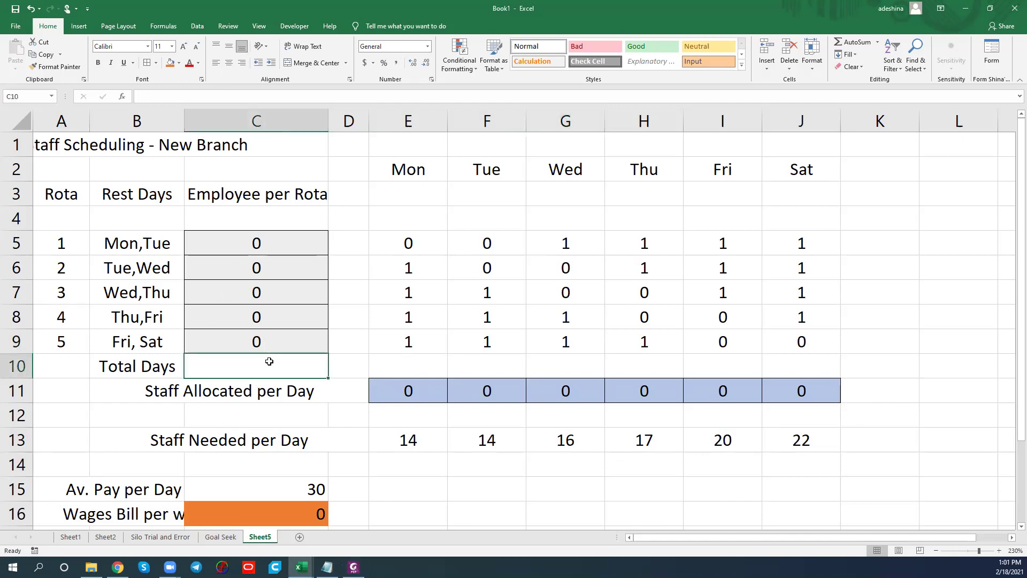
pyautogui.click(854, 42)
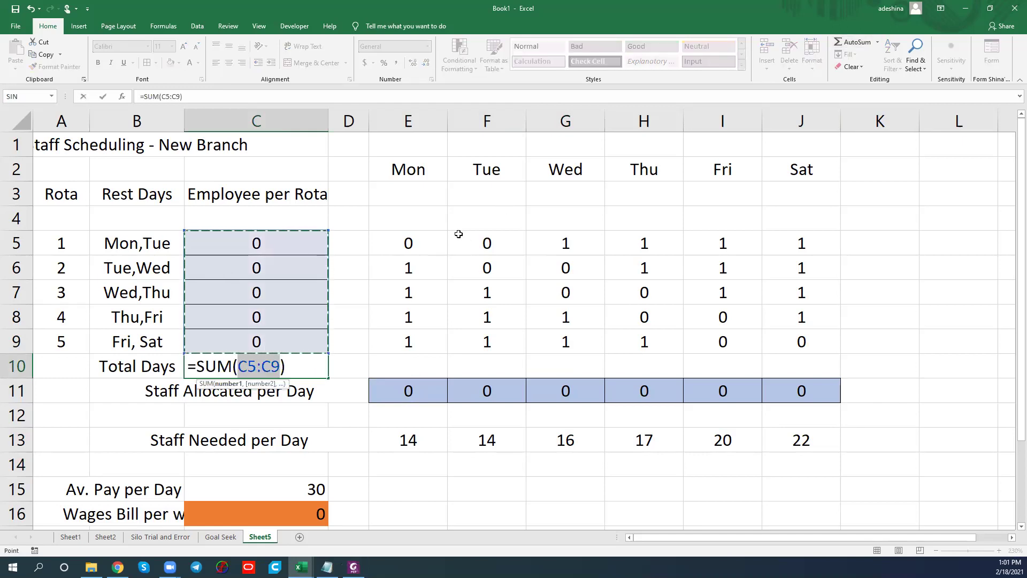
pyautogui.press('Return')
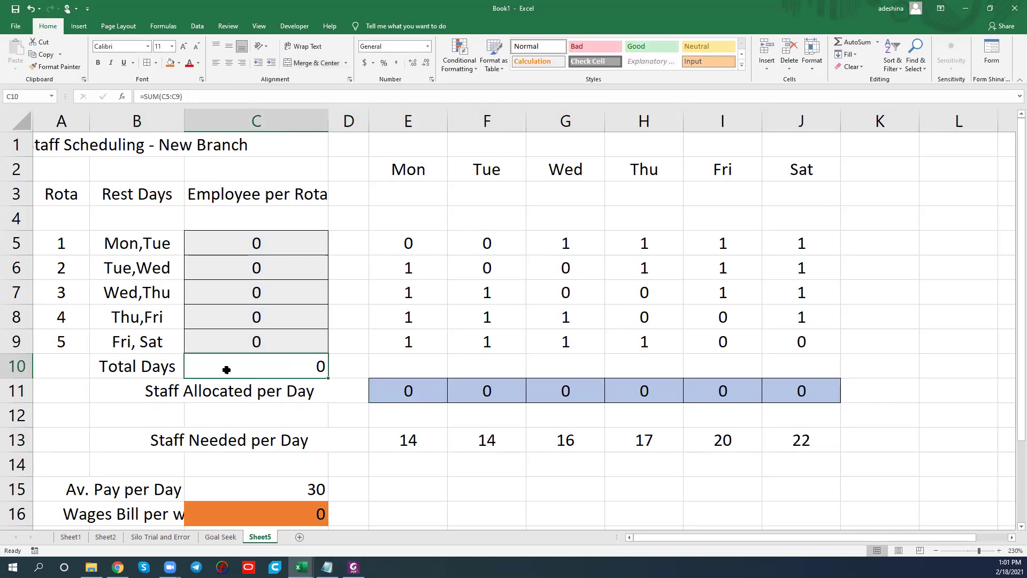
pyautogui.click(179, 62)
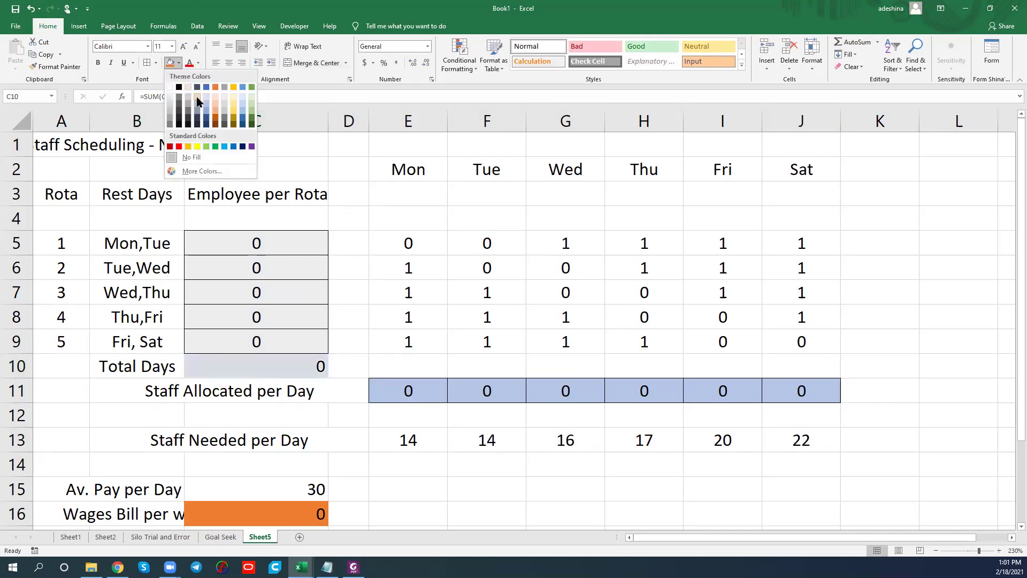
pyautogui.click(199, 96)
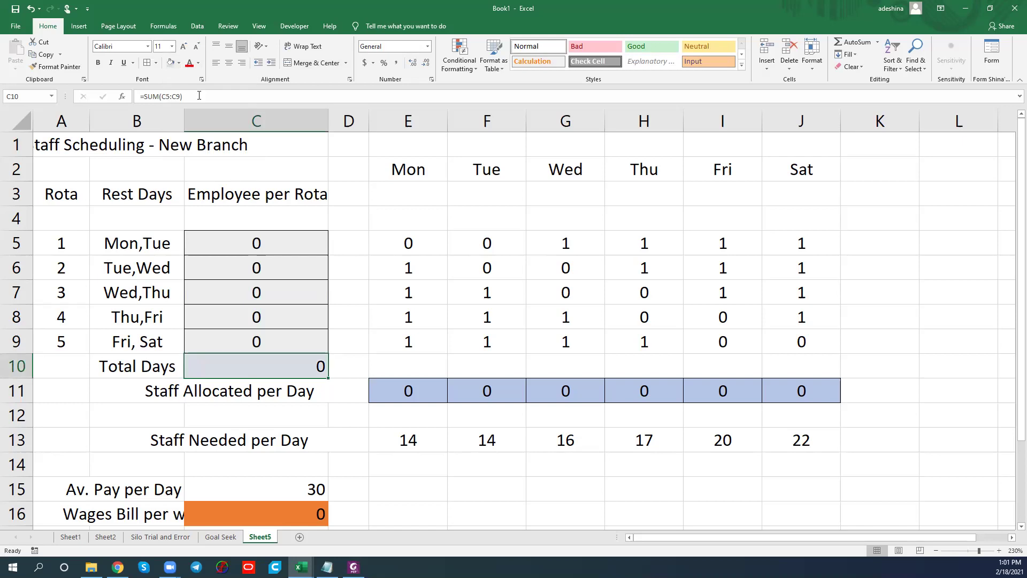
pyautogui.click(229, 64)
# Enter =C15*C10 in the wages bill cell C16
pyautogui.scroll(-2, 192, 407)
pyautogui.scroll(-1, 259, 364)
pyautogui.click(259, 364)
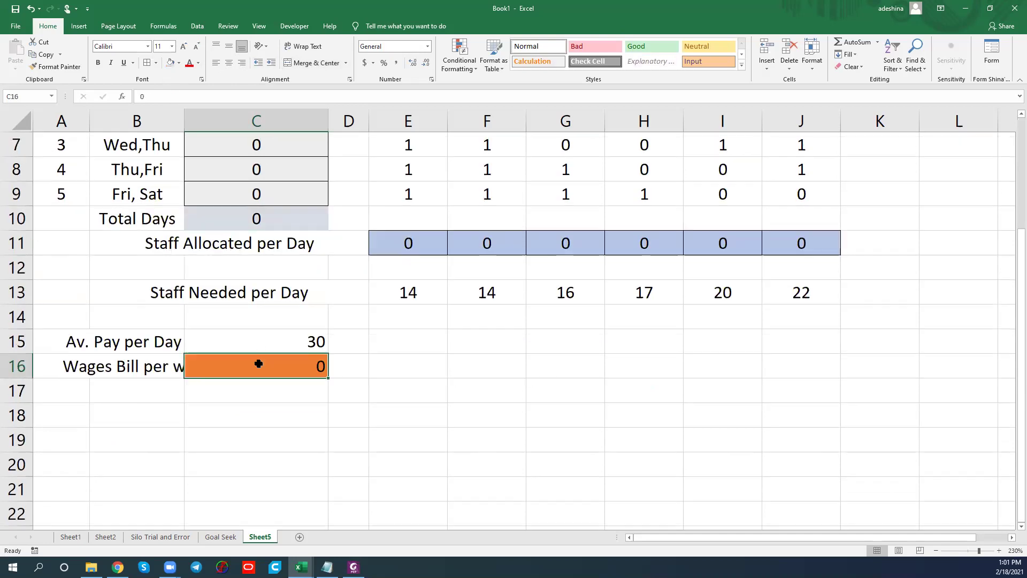
pyautogui.write('=')
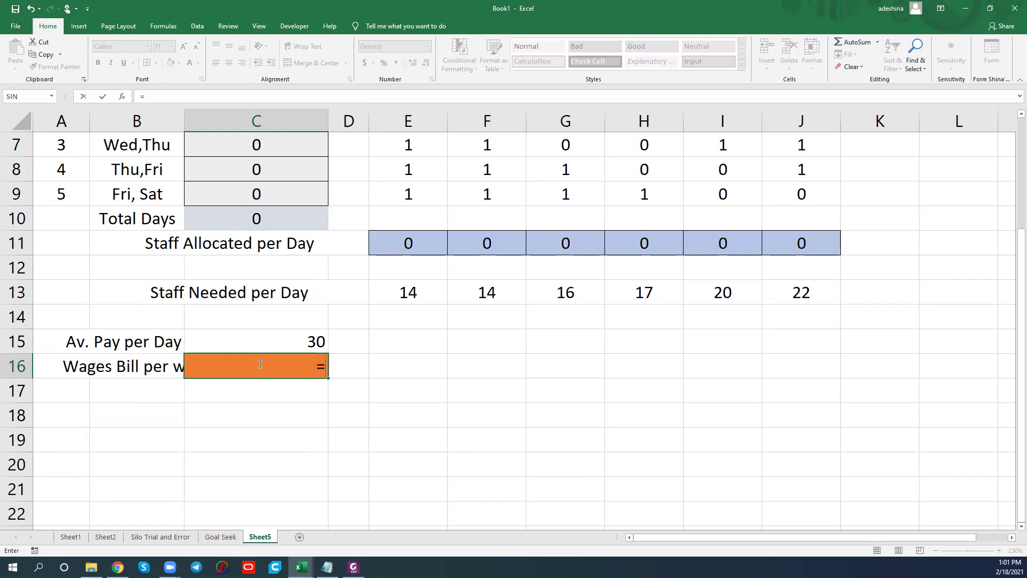
pyautogui.click(261, 342)
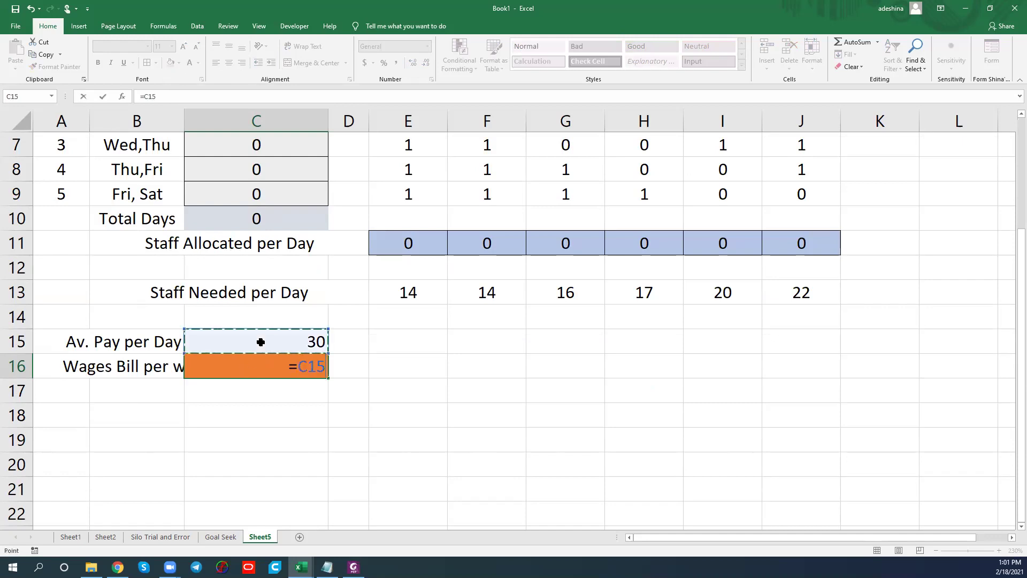
pyautogui.write('*')
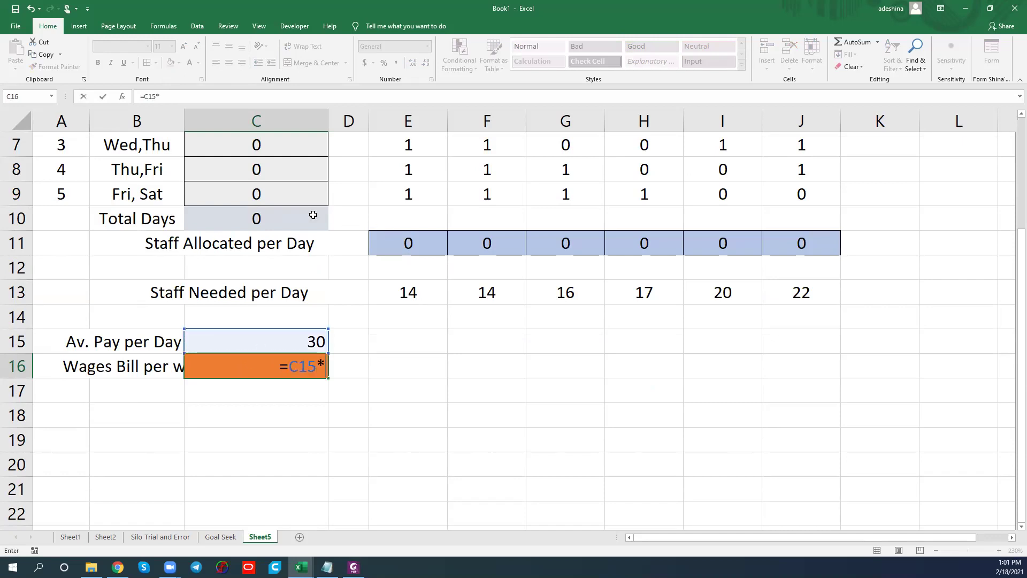
pyautogui.click(292, 214)
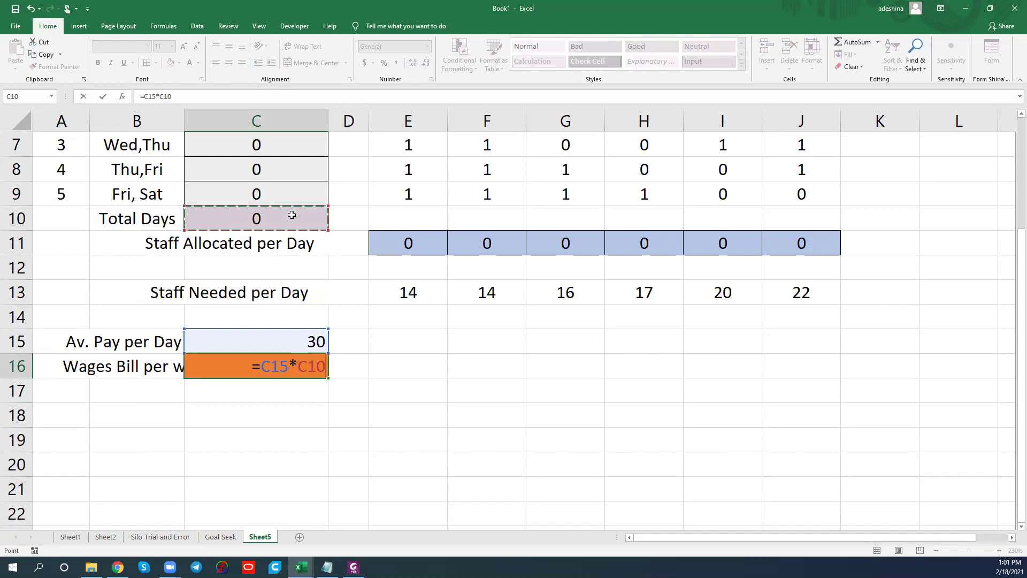
pyautogui.press('Return')
# Replace C16's formula with =PRODUCT(C15,C10)
pyautogui.click(291, 370)
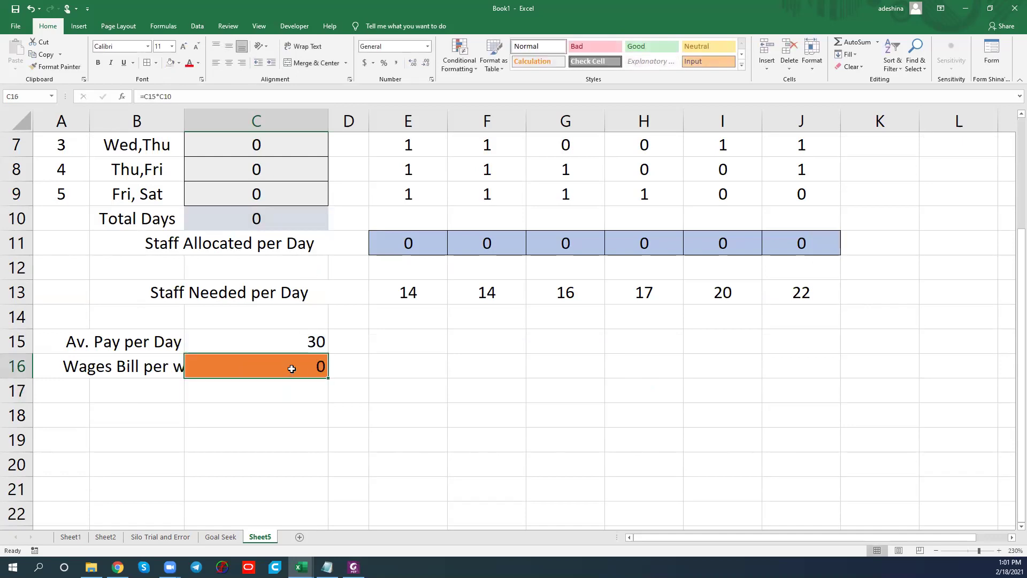
pyautogui.press('BackSpace')
pyautogui.write('=')
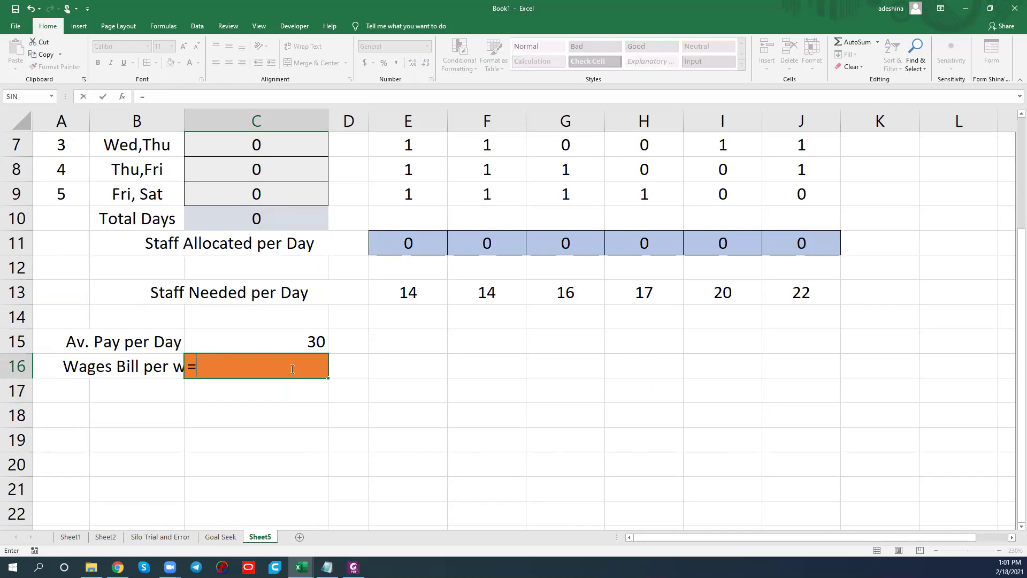
pyautogui.write('prod')
pyautogui.press('Tab')
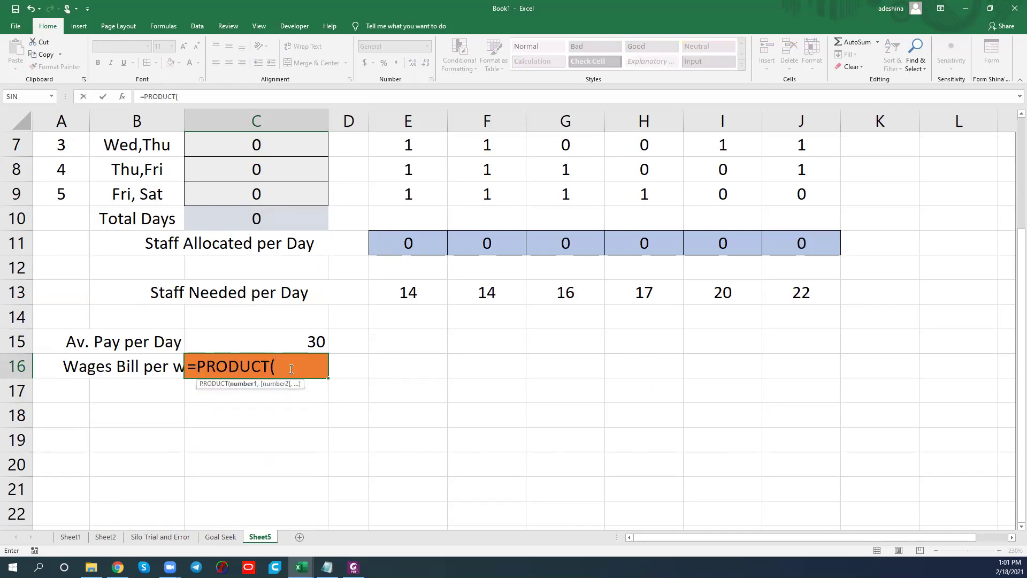
pyautogui.click(295, 343)
pyautogui.write(',')
pyautogui.click(244, 220)
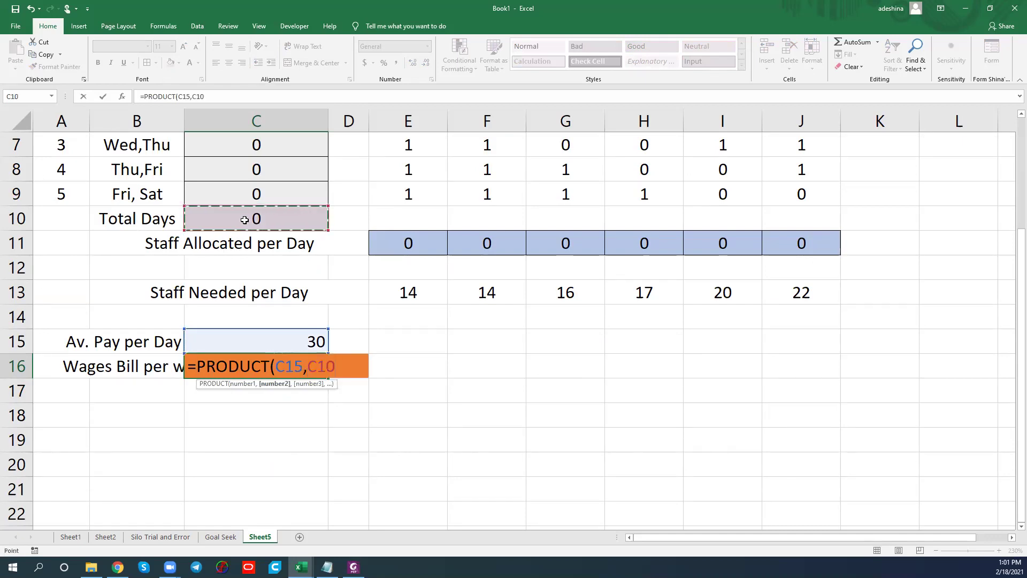
pyautogui.write(')')
pyautogui.press('Return')
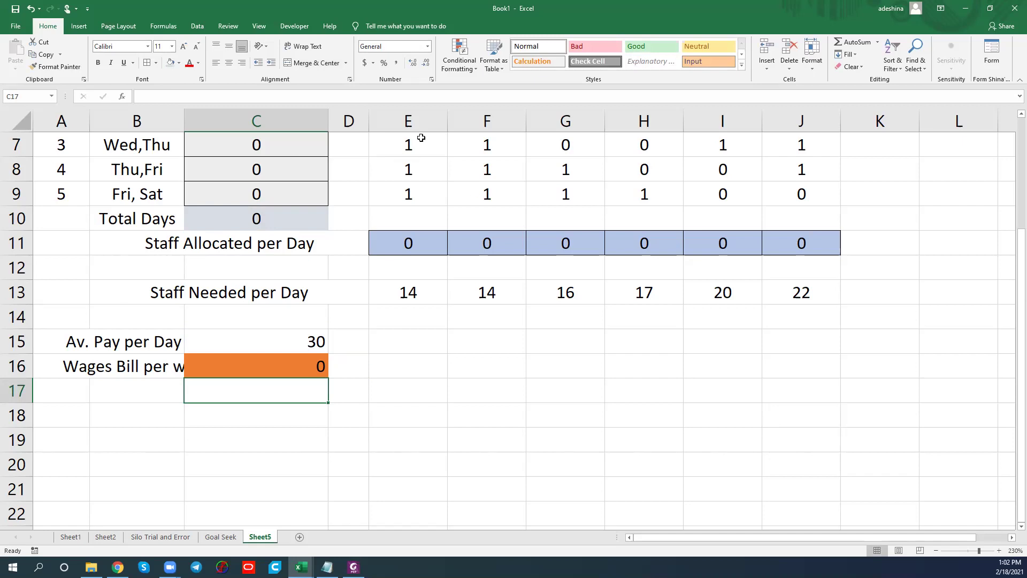
pyautogui.click(289, 120)
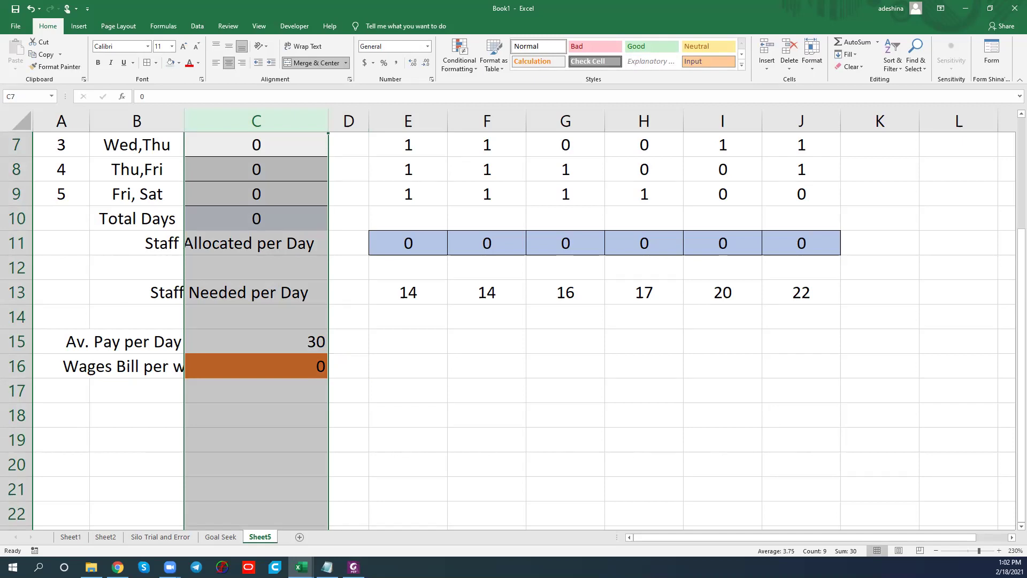
pyautogui.scroll(2, 427, 259)
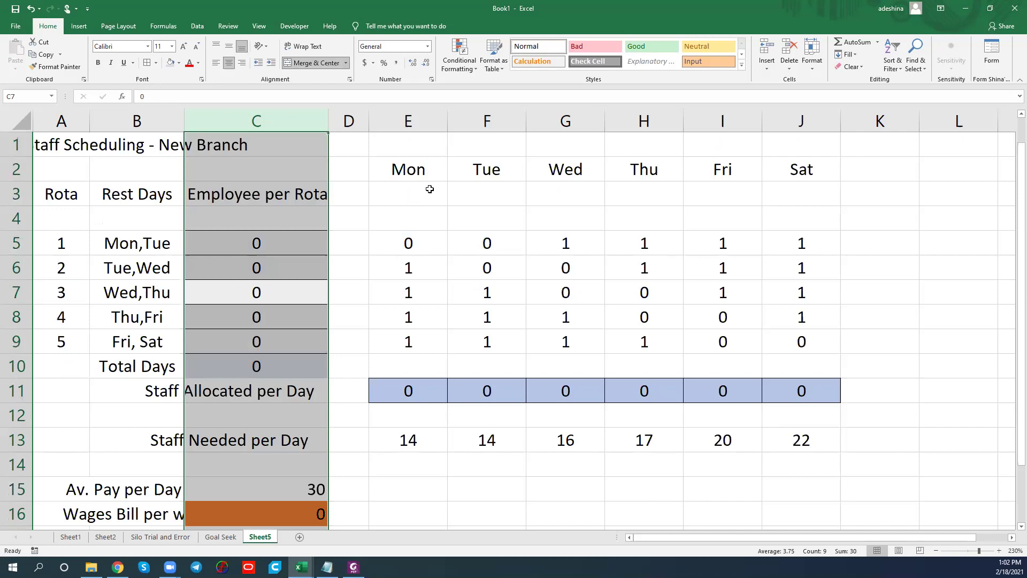
pyautogui.click(411, 381)
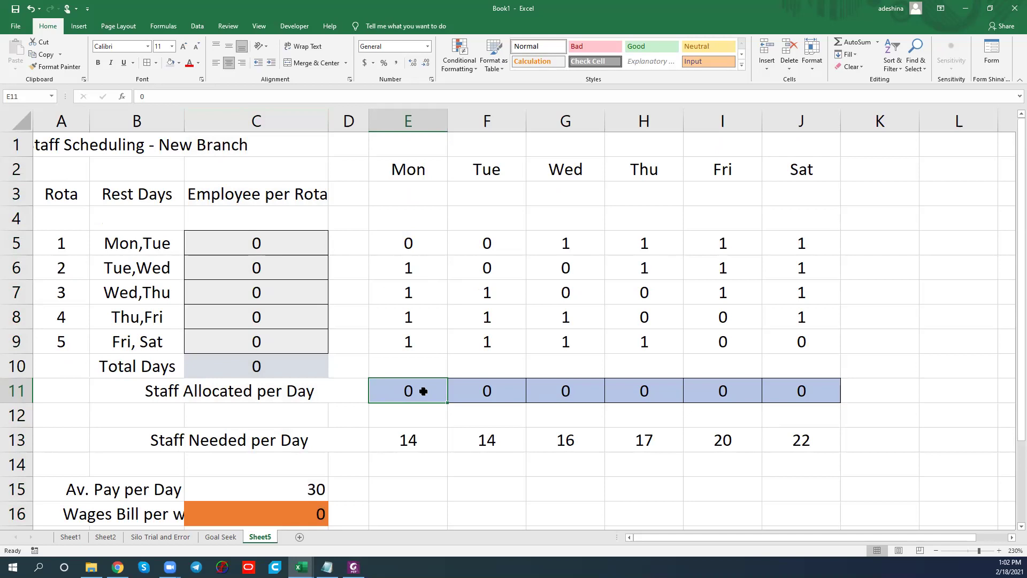
# Start E11's formula with =C5*E5+C6*E6+C7*E7 for rotas 1 to 3
pyautogui.write('=')
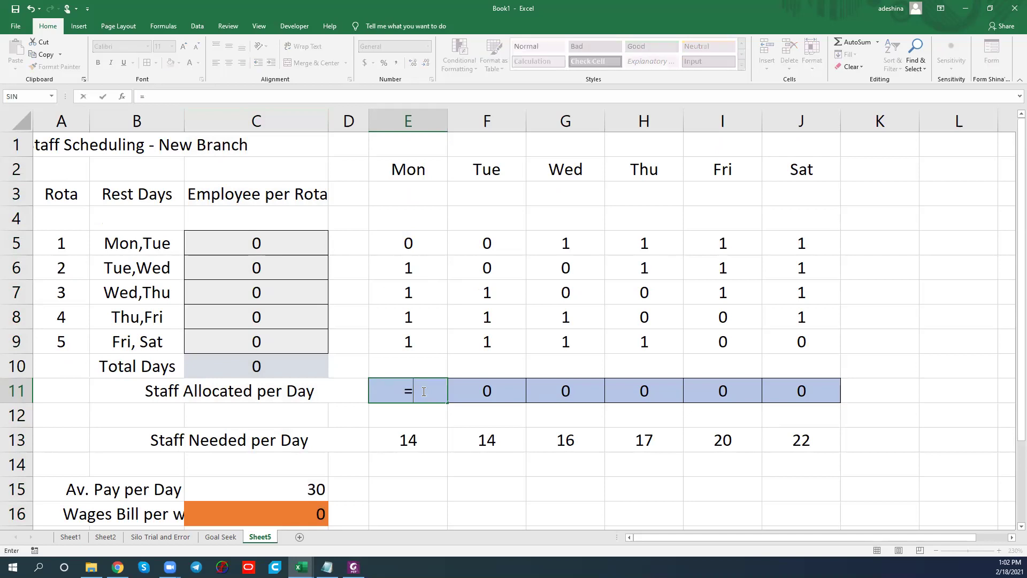
pyautogui.click(283, 239)
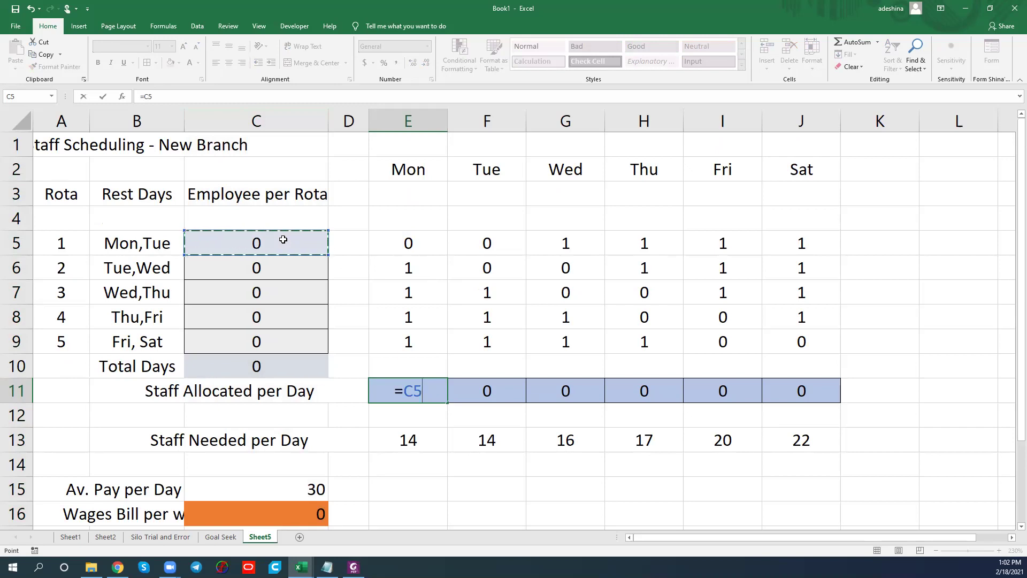
pyautogui.write('*')
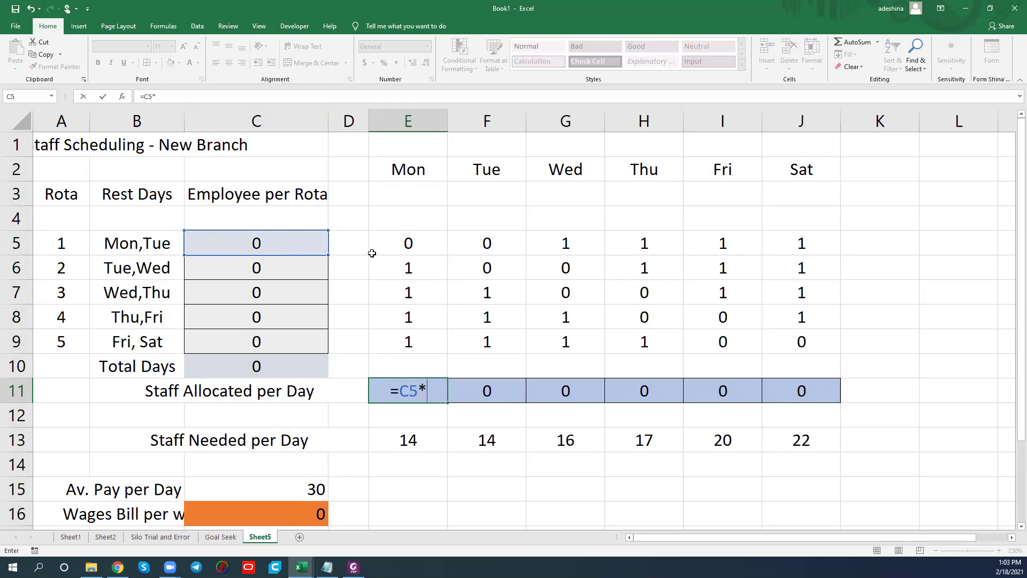
pyautogui.click(408, 244)
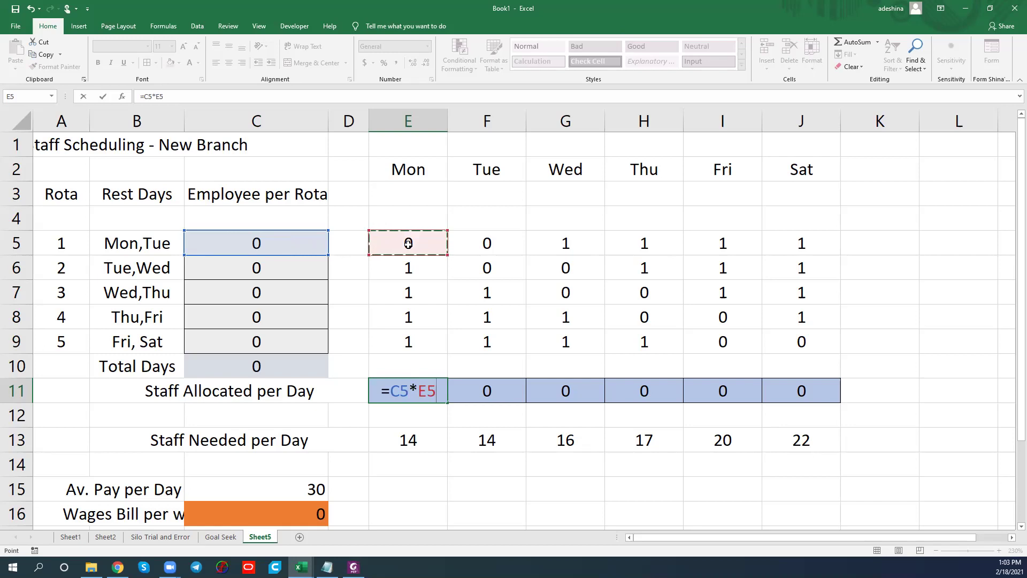
pyautogui.write('+')
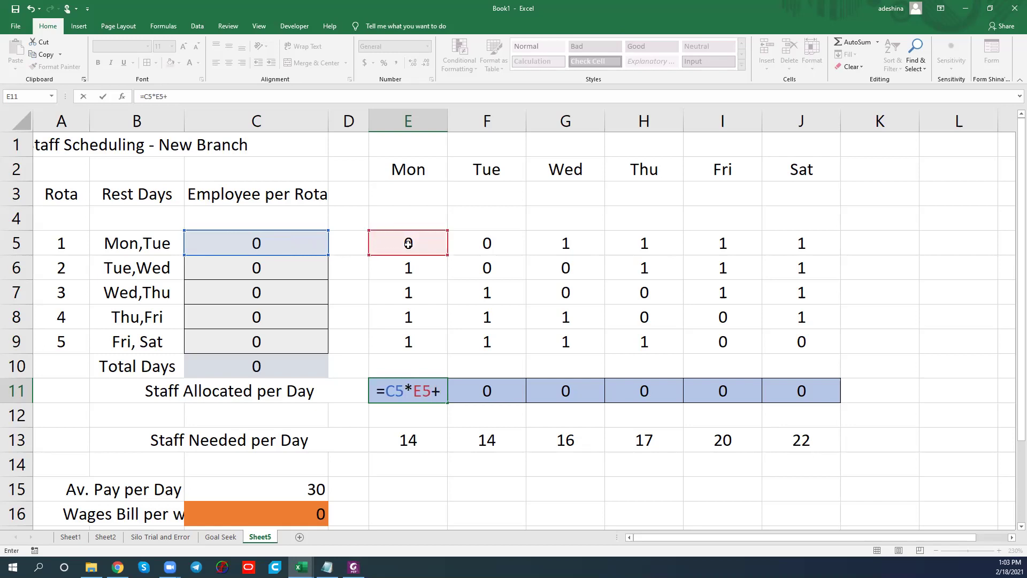
pyautogui.click(300, 272)
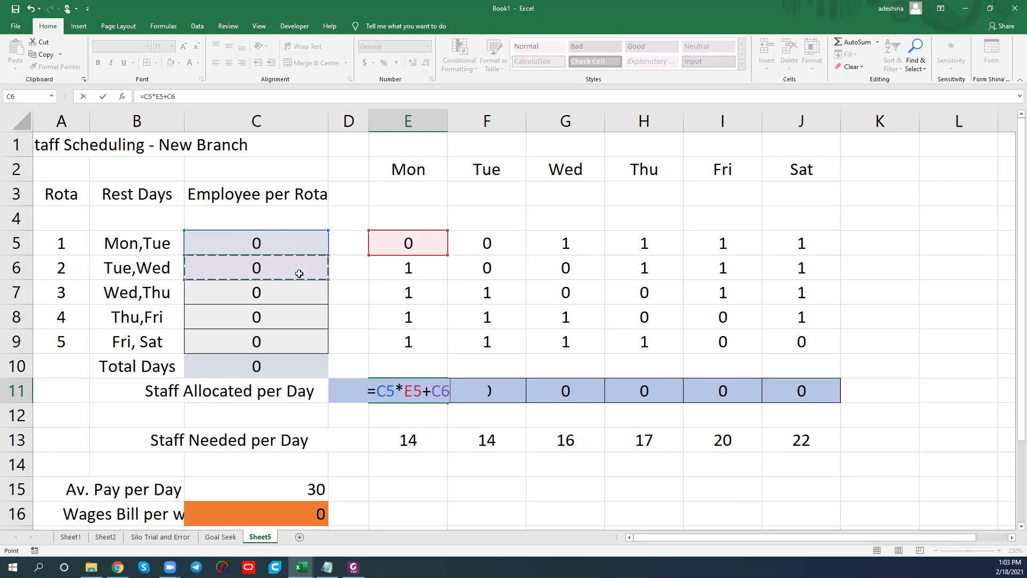
pyautogui.write('*')
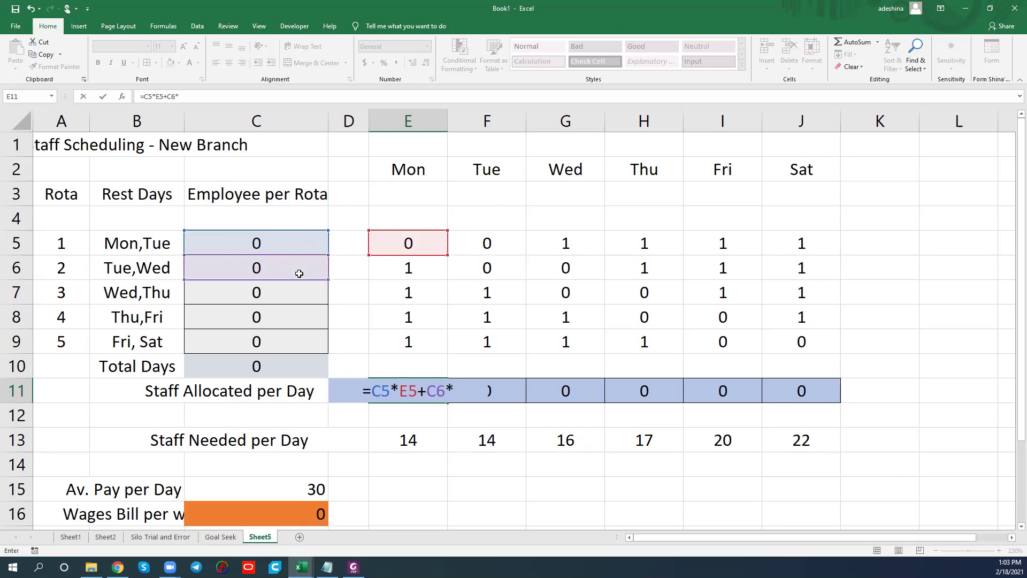
pyautogui.click(406, 269)
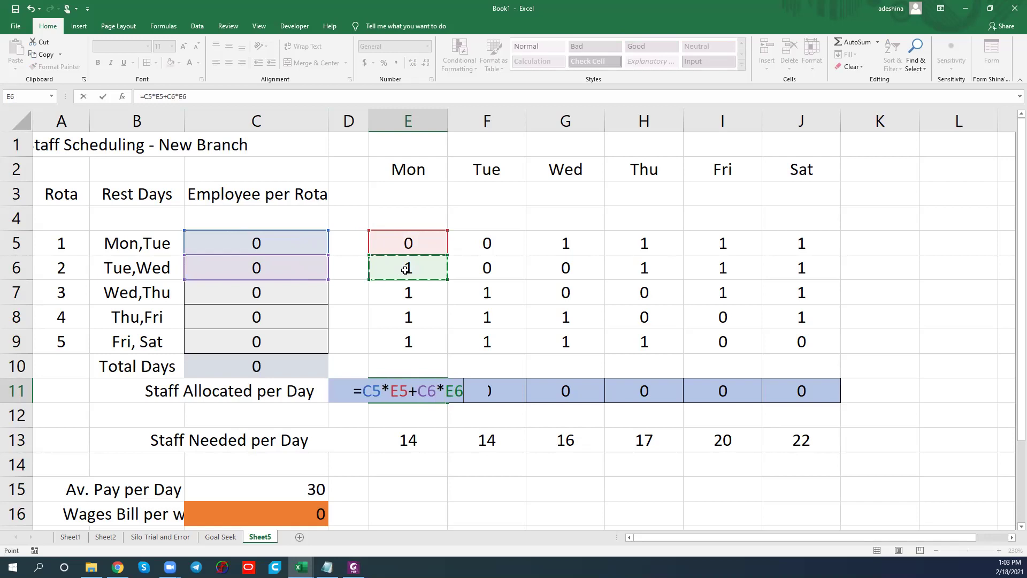
pyautogui.write('+')
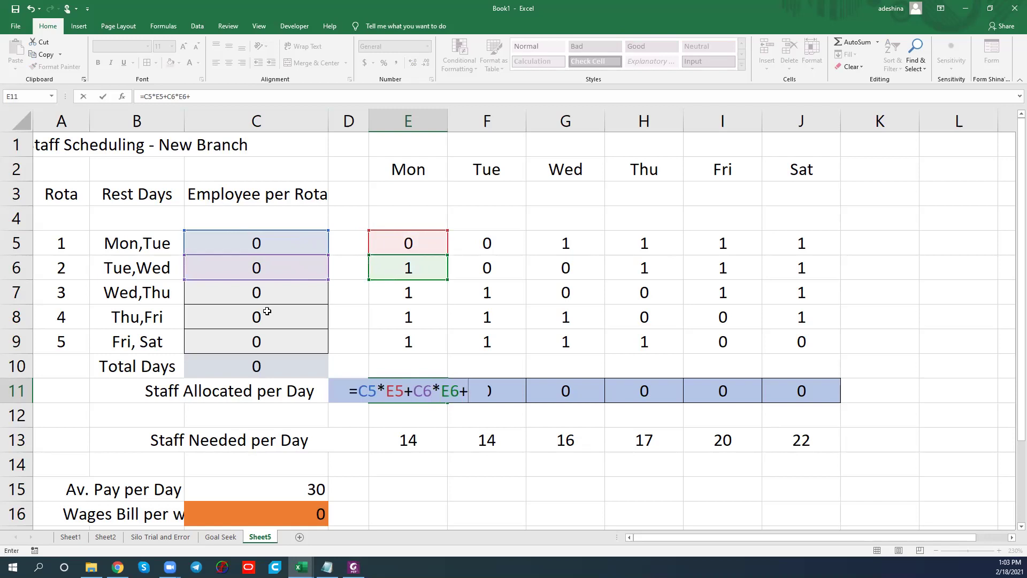
pyautogui.click(270, 291)
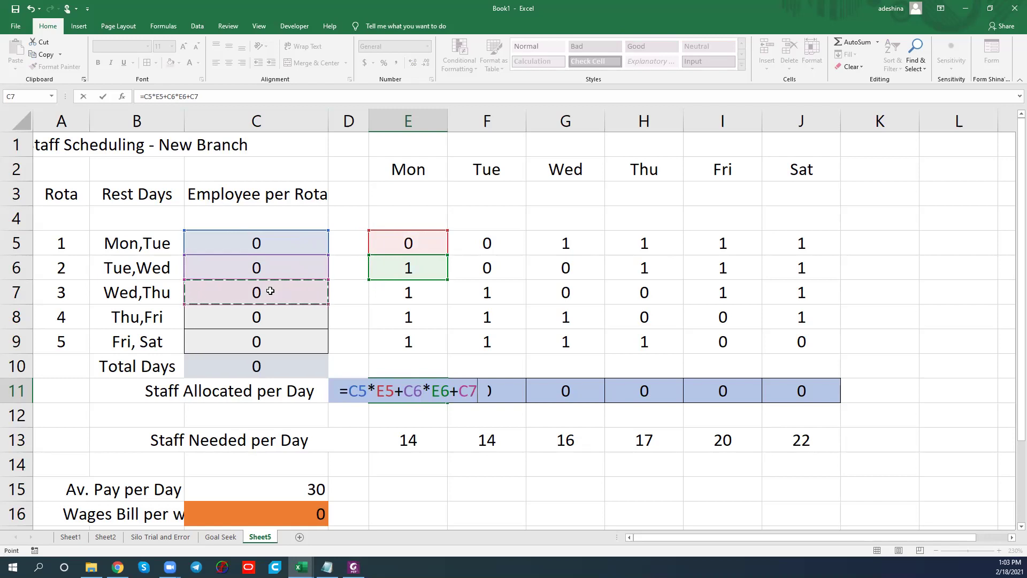
pyautogui.write('*')
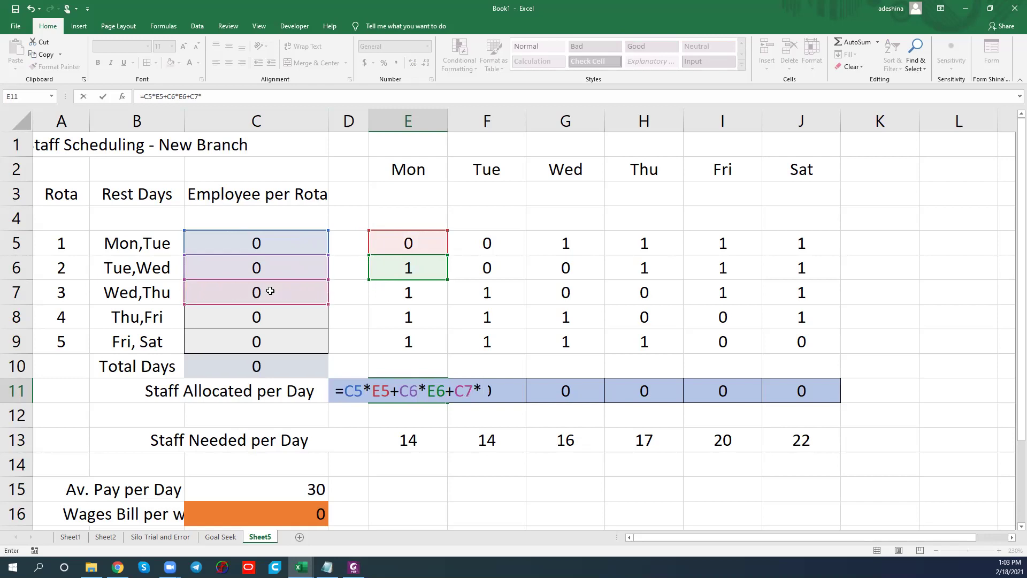
pyautogui.click(415, 289)
# Complete E11 with +C8*E8+C9*E9 for rotas 4 and 5 and commit it
pyautogui.write('+')
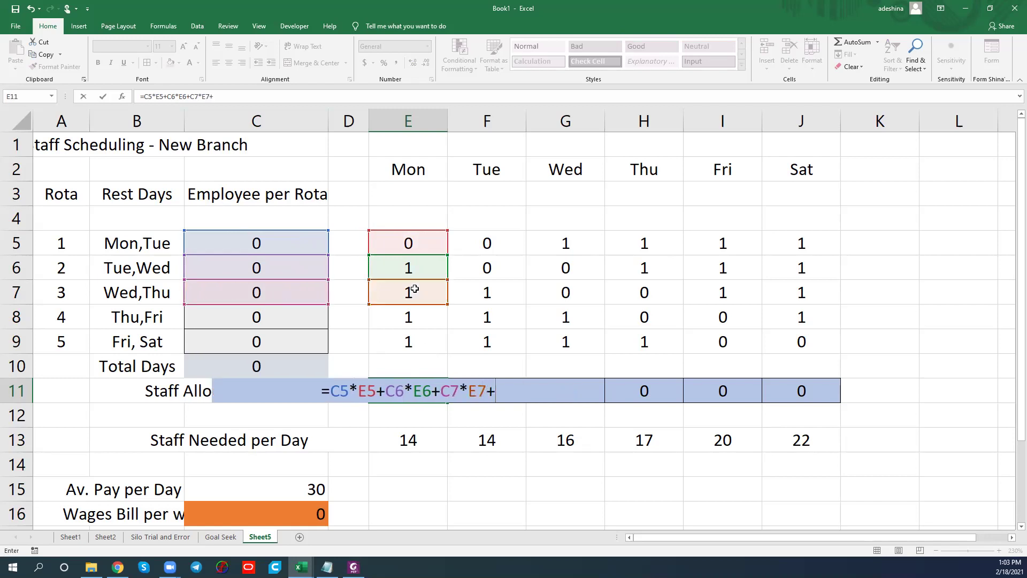
pyautogui.click(290, 320)
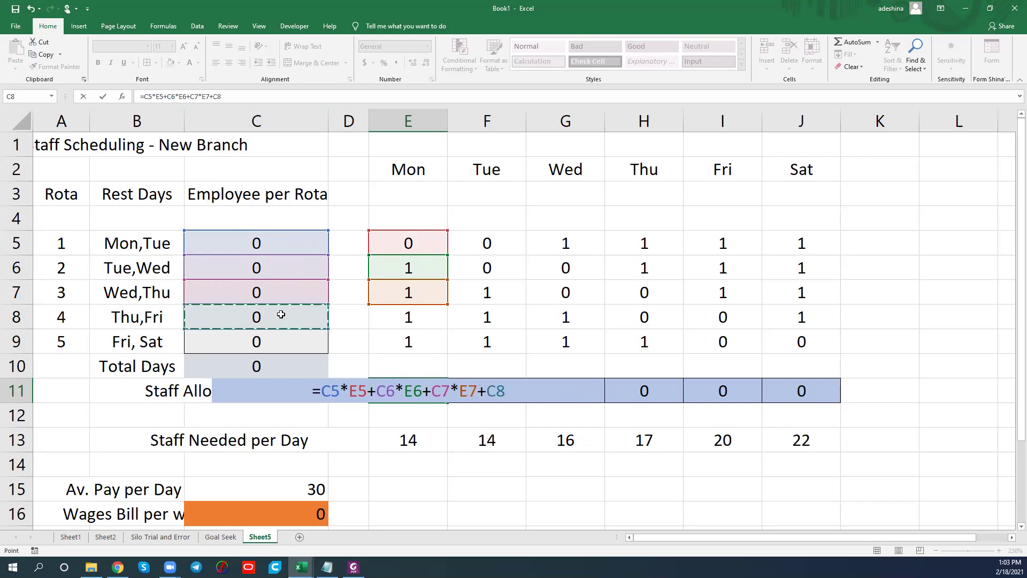
pyautogui.write('*')
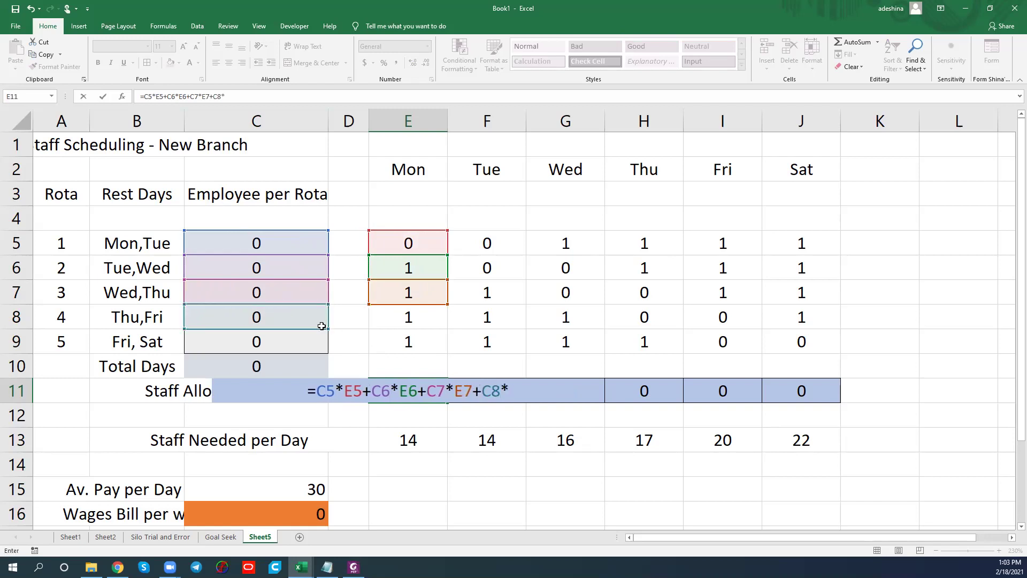
pyautogui.click(419, 314)
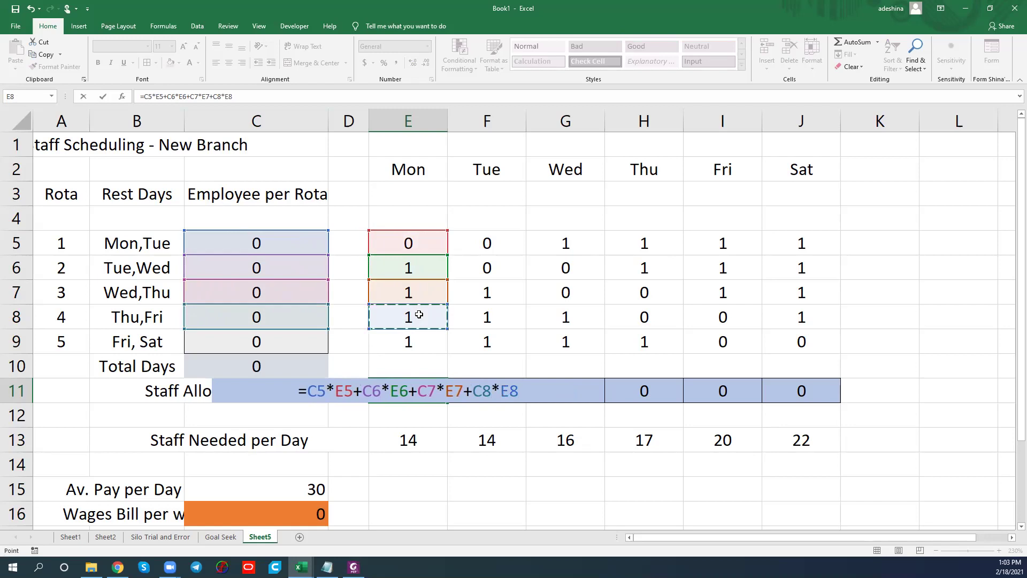
pyautogui.write('+')
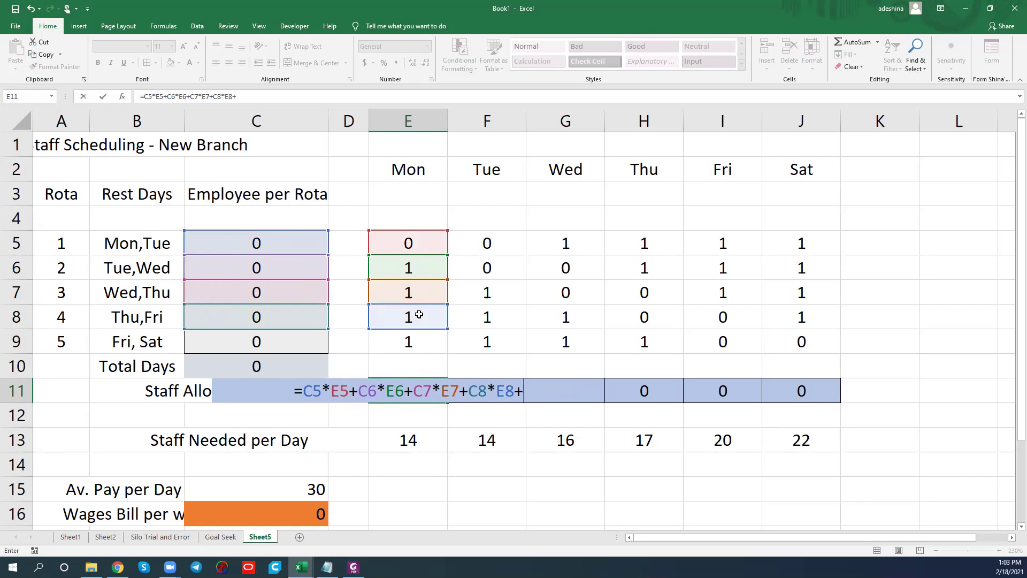
pyautogui.click(296, 345)
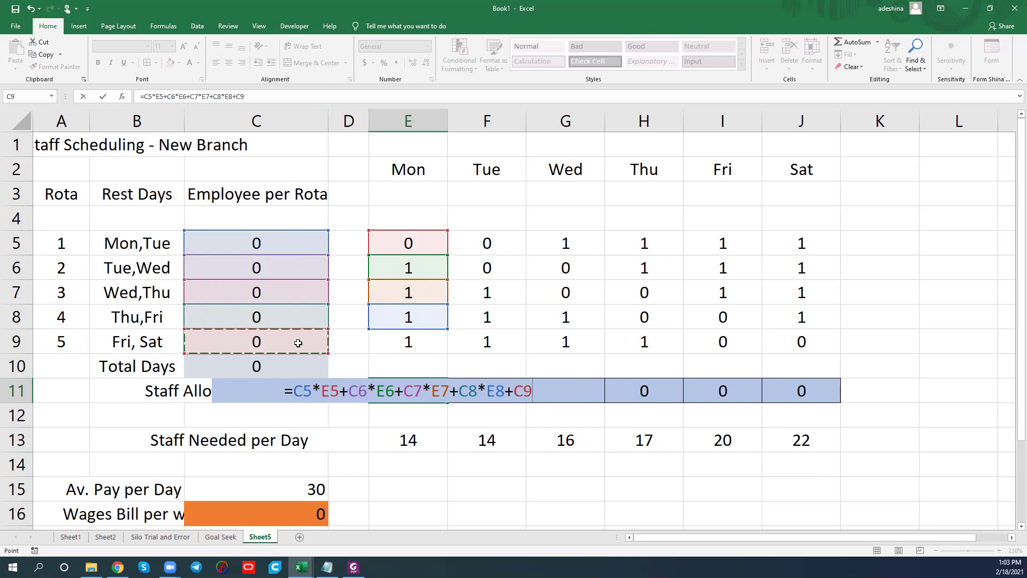
pyautogui.write('*')
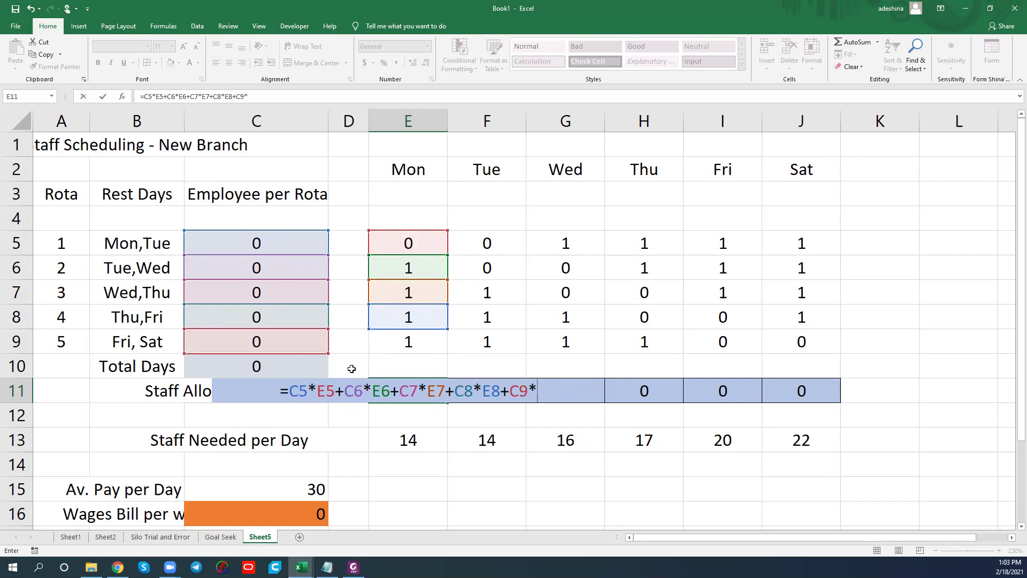
pyautogui.click(408, 347)
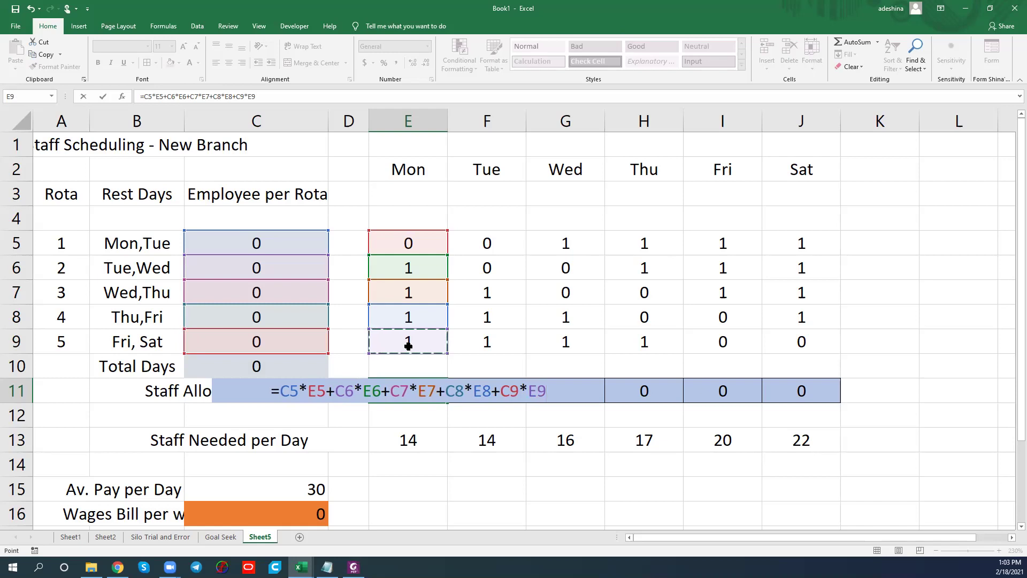
pyautogui.press('Return')
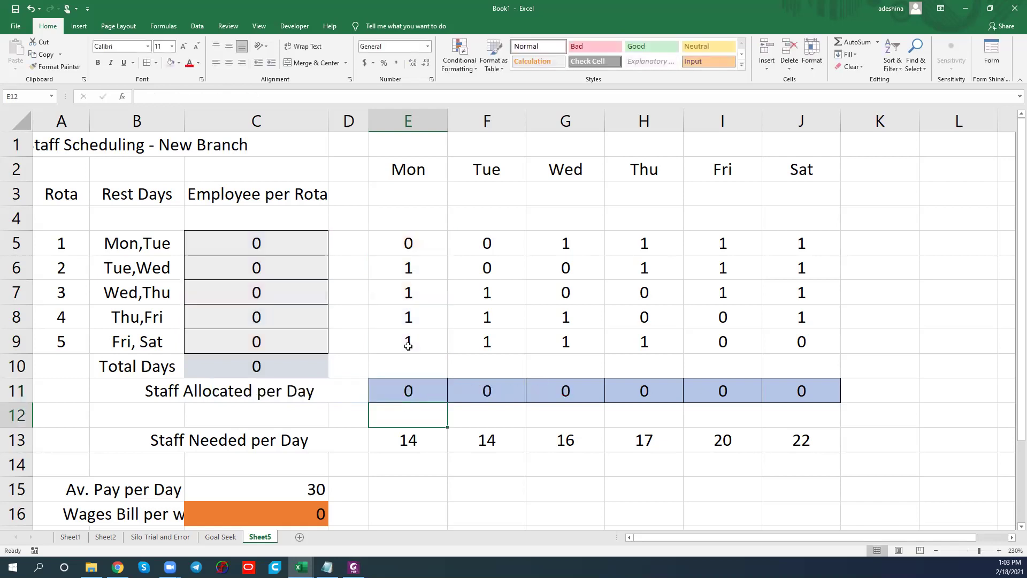
# Make E11's rota counts absolute: =$C$5*E5+$C$6*E6+$C$7*E7+$C$8*E8+$C$9*E9
pyautogui.click(420, 393)
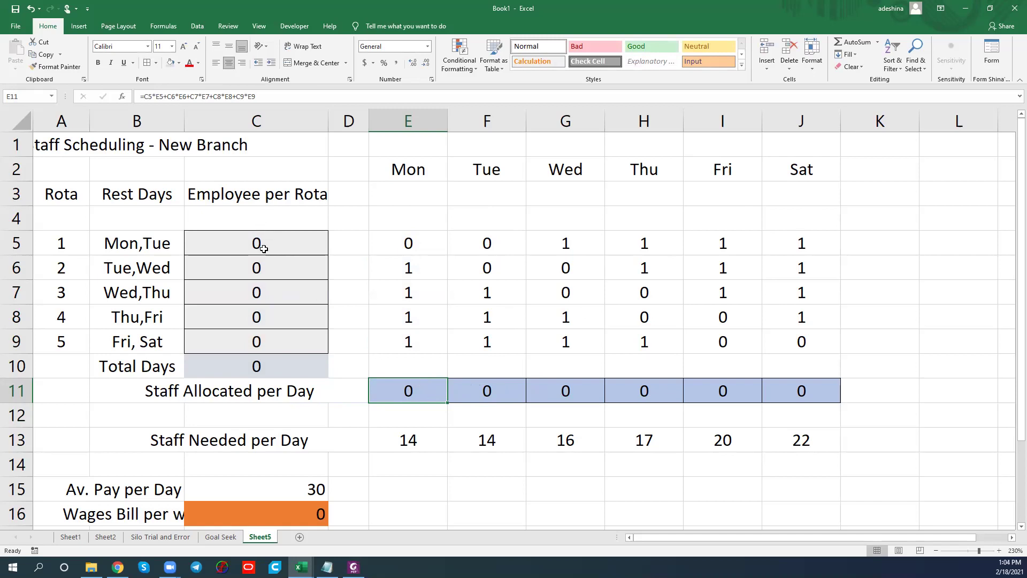
pyautogui.doubleClick(411, 391)
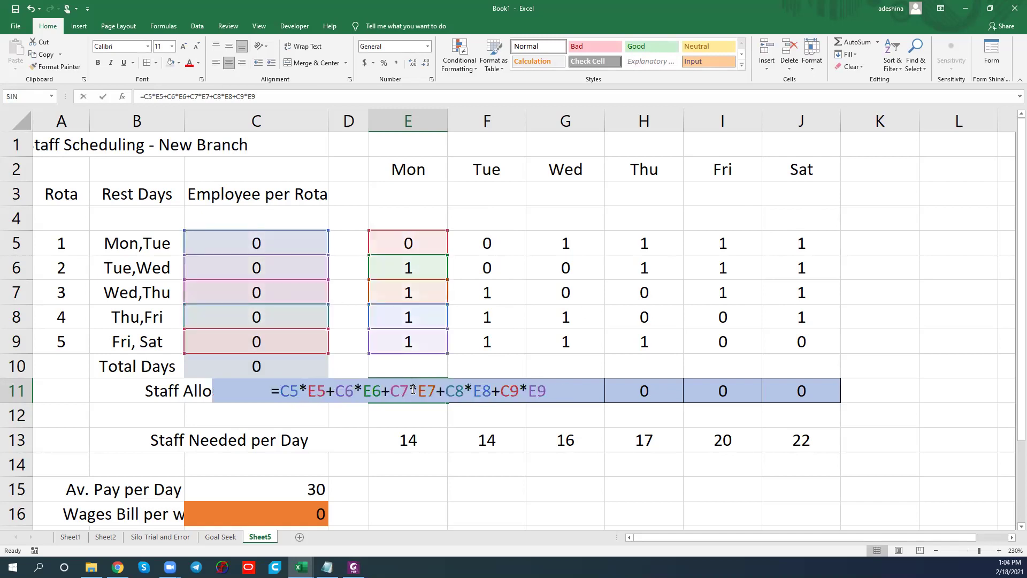
pyautogui.click(292, 392)
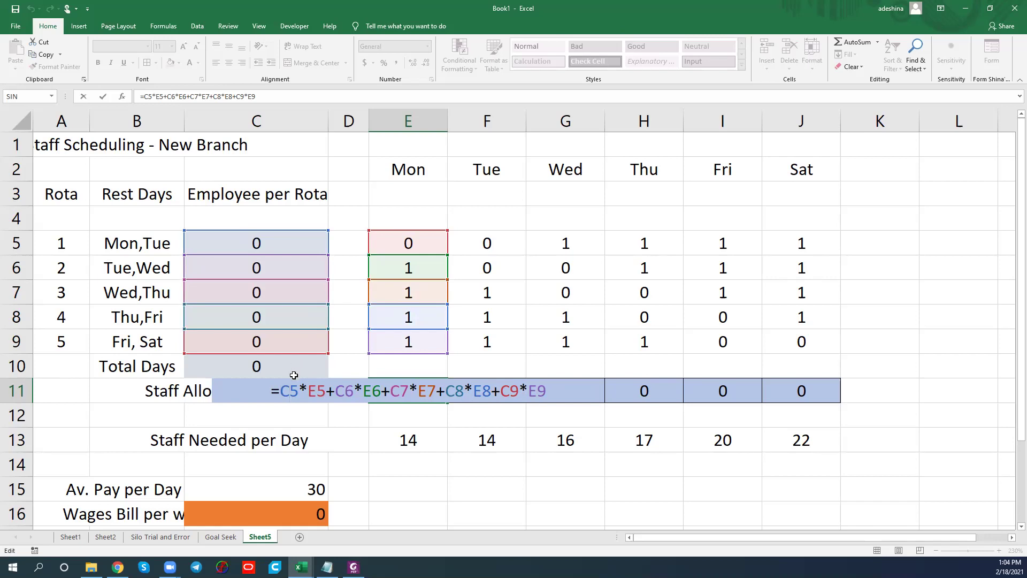
pyautogui.press('F4')
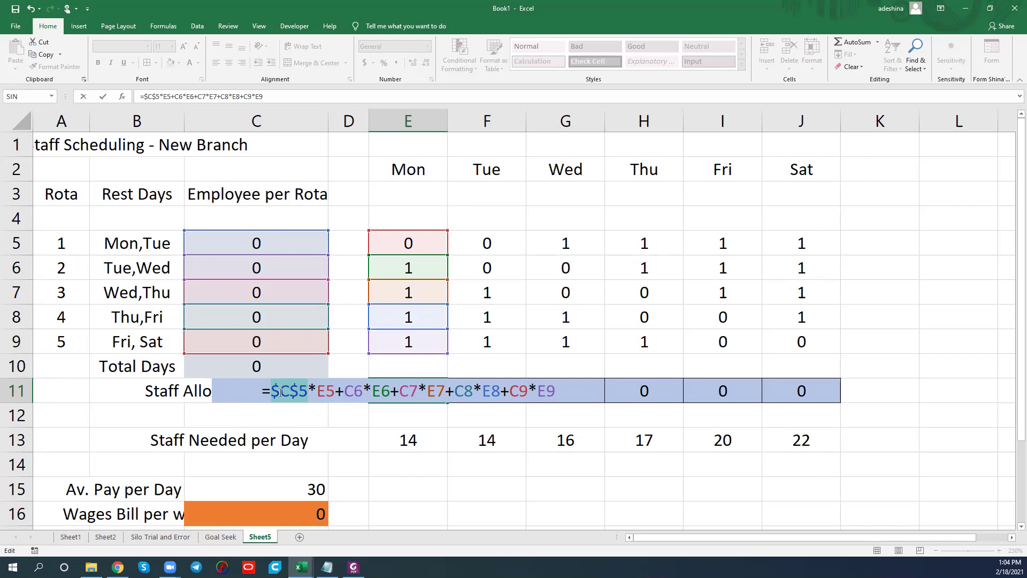
pyautogui.click(353, 391)
pyautogui.press('F4')
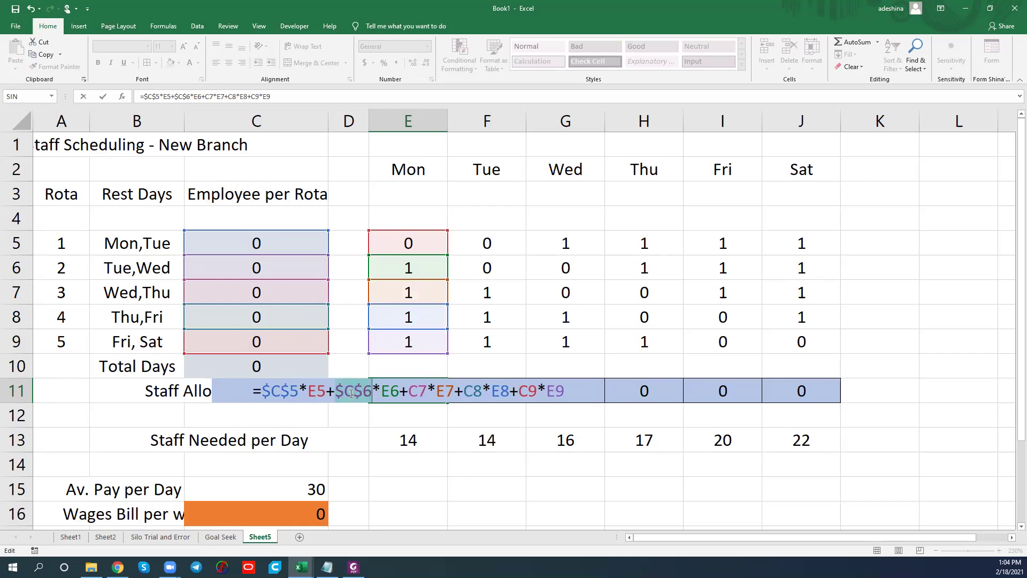
pyautogui.click(419, 391)
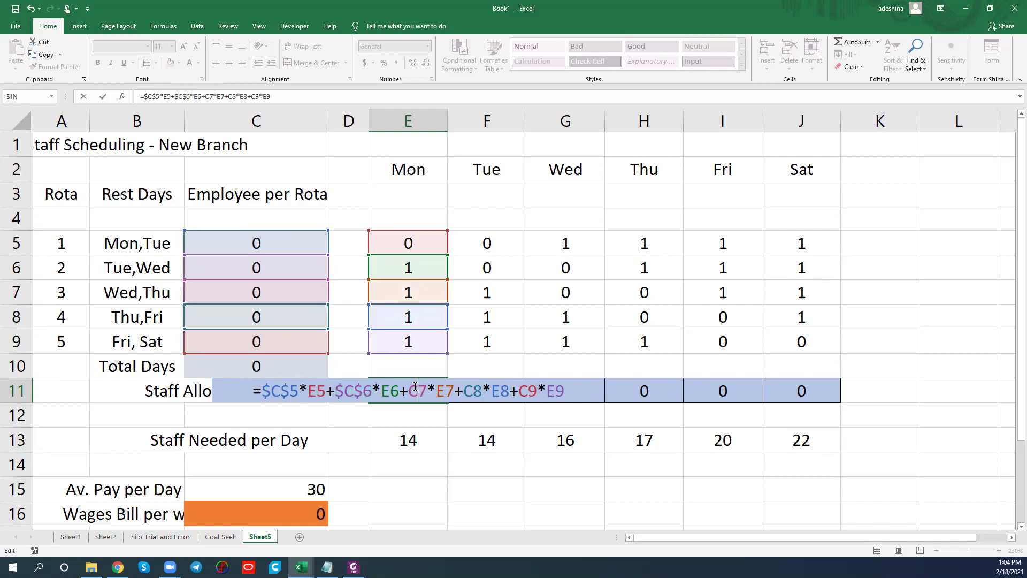
pyautogui.press('F4')
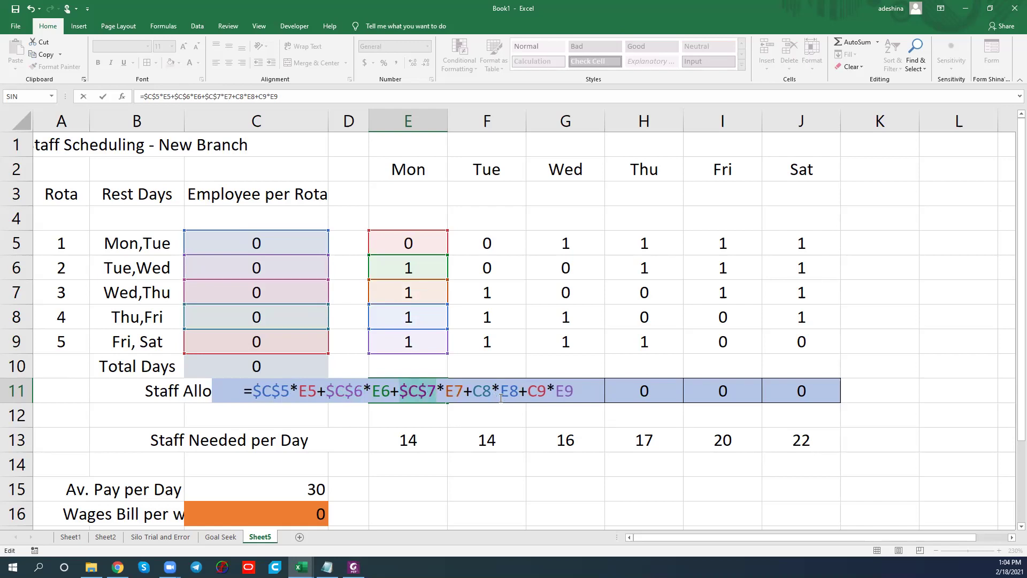
pyautogui.click(485, 390)
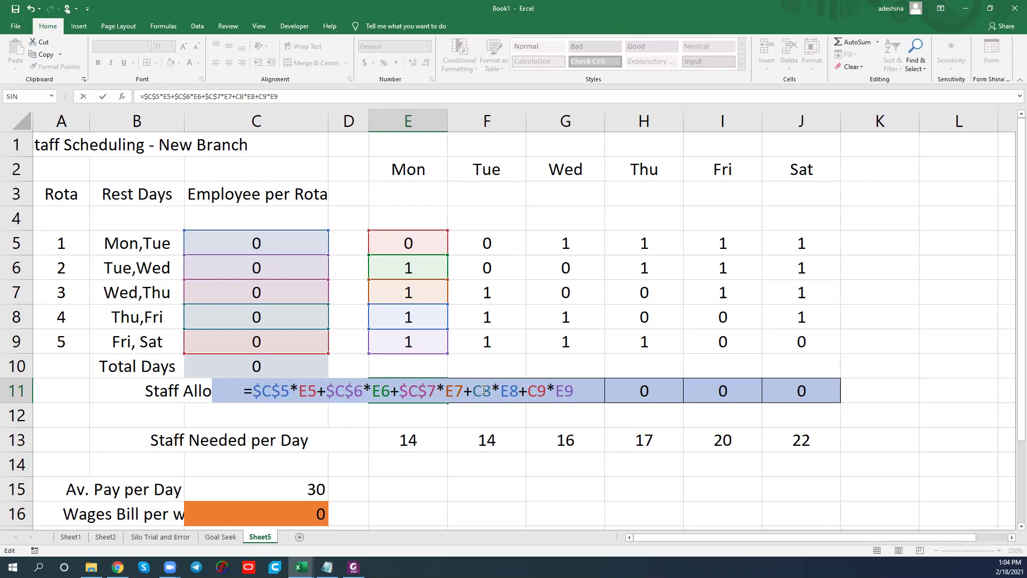
pyautogui.press('F4')
pyautogui.click(548, 391)
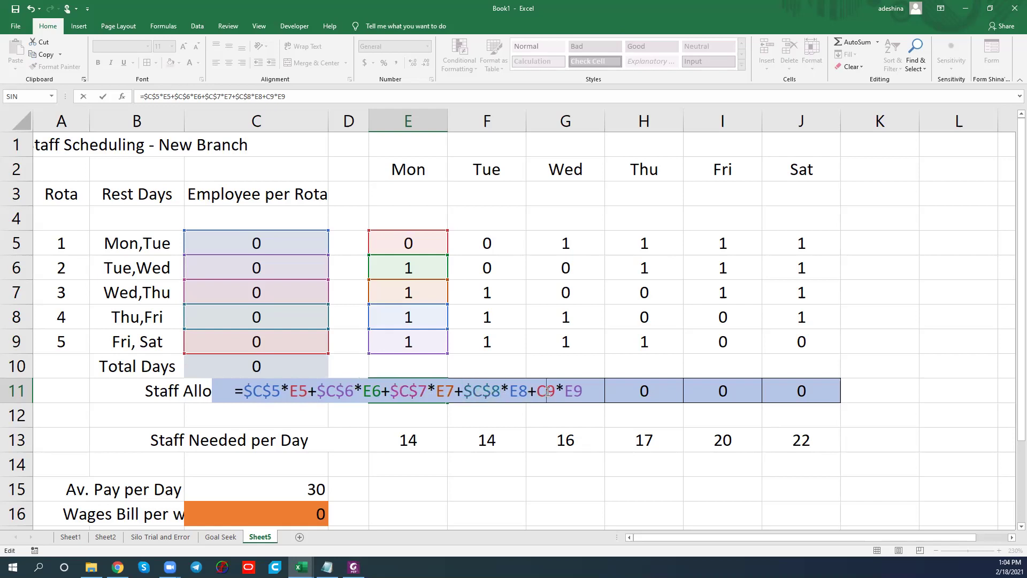
pyautogui.press('F4')
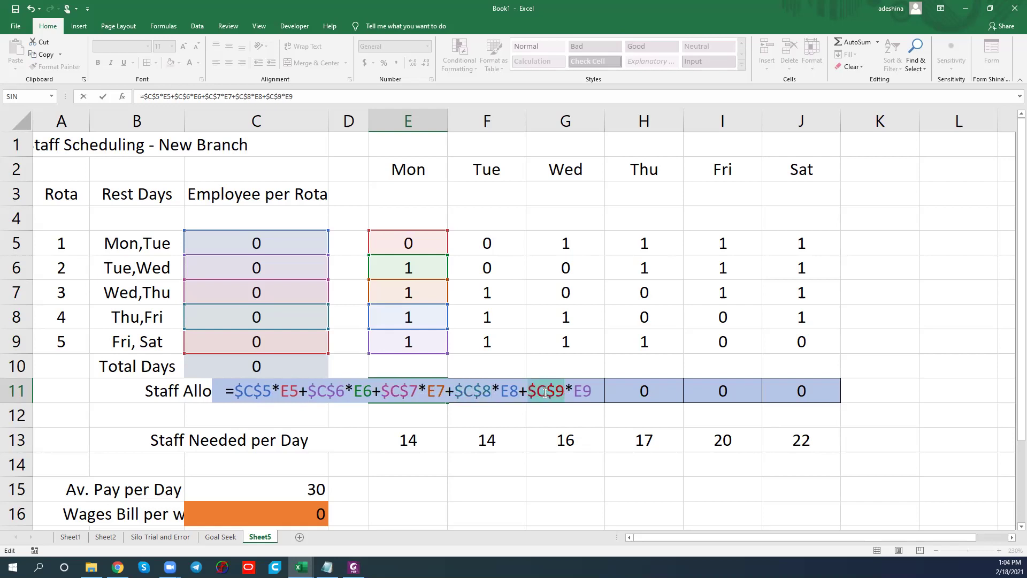
pyautogui.hotkey('ctrl', 'Return')
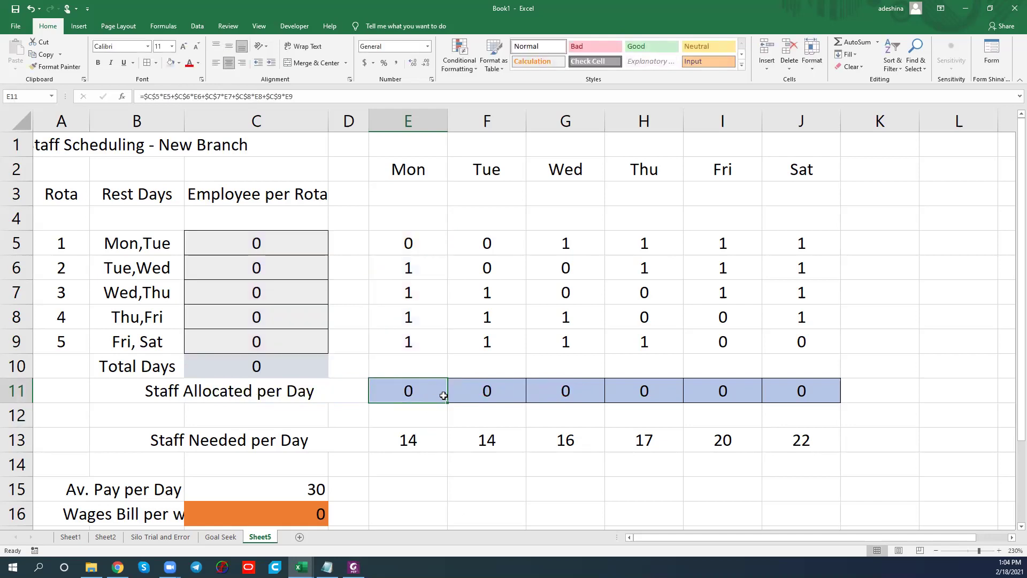
# Fill E11's formula across F11:J11 and check Tuesday's formula in F11
pyautogui.moveTo(447, 401); pyautogui.dragTo(829, 392)
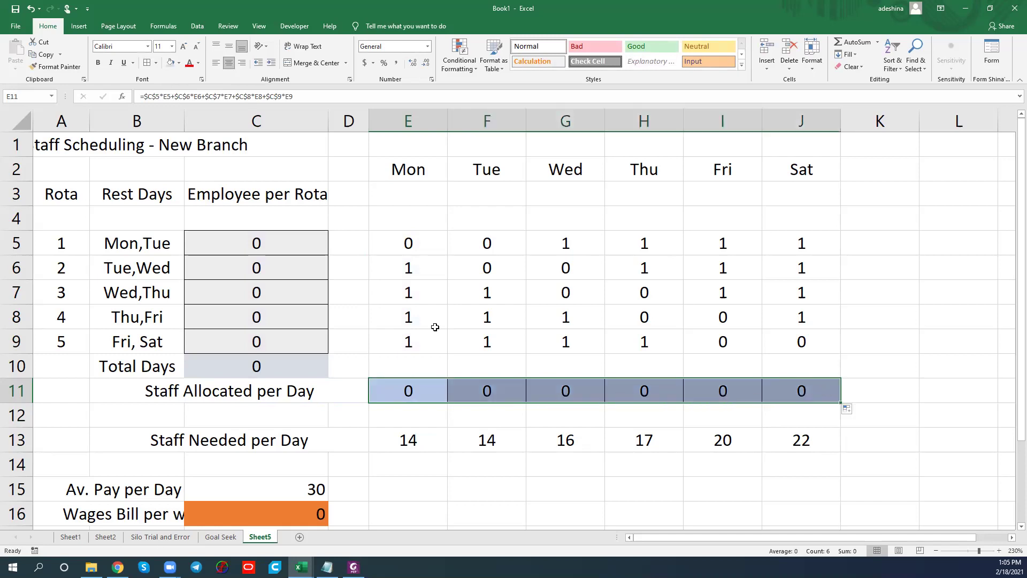
pyautogui.click(484, 393)
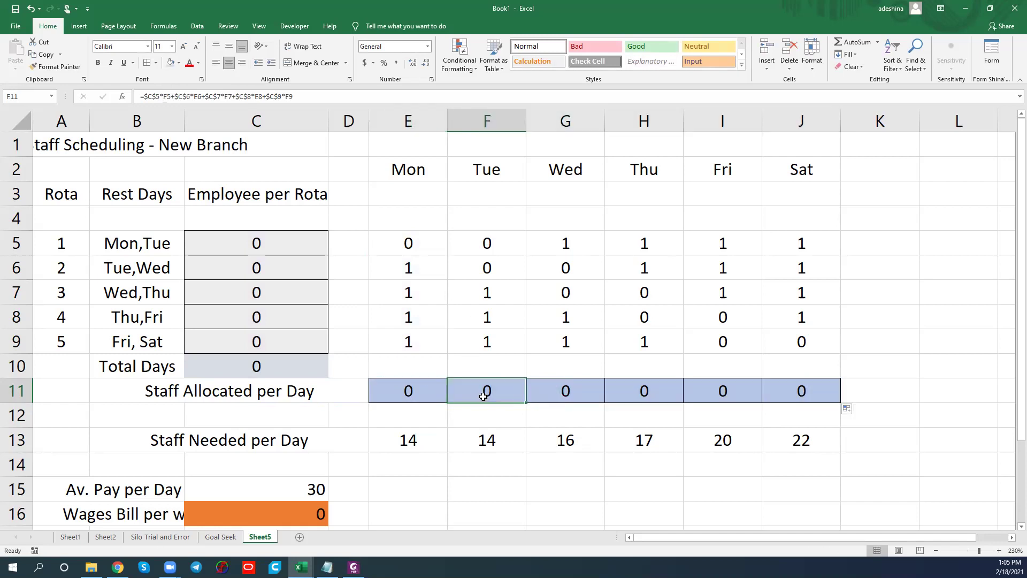
pyautogui.doubleClick(486, 396)
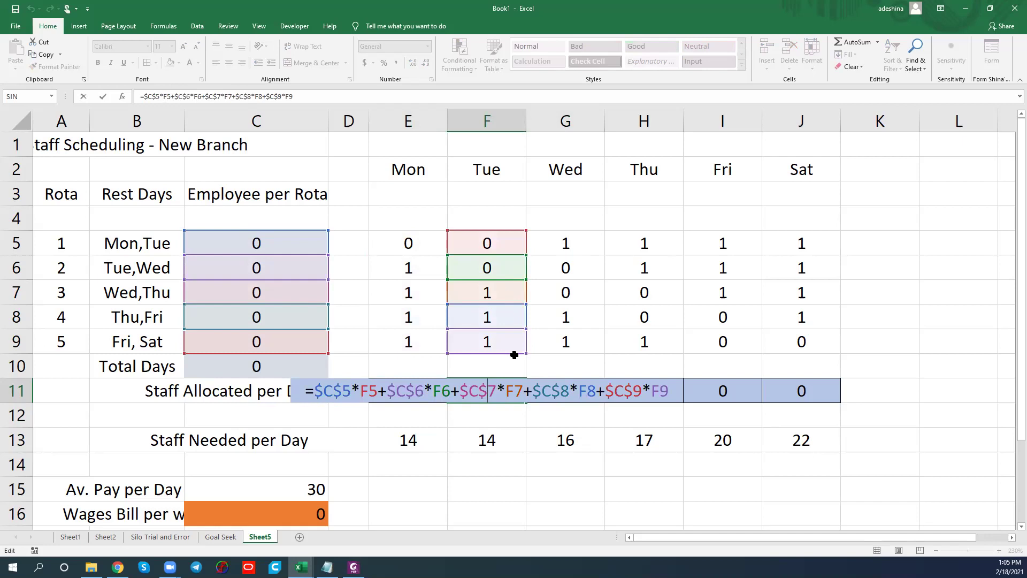
pyautogui.hotkey('ctrl', 'Return')
# Check and commit the Wed, Thu and Sat allocation formulas in row 11
pyautogui.doubleClick(567, 390)
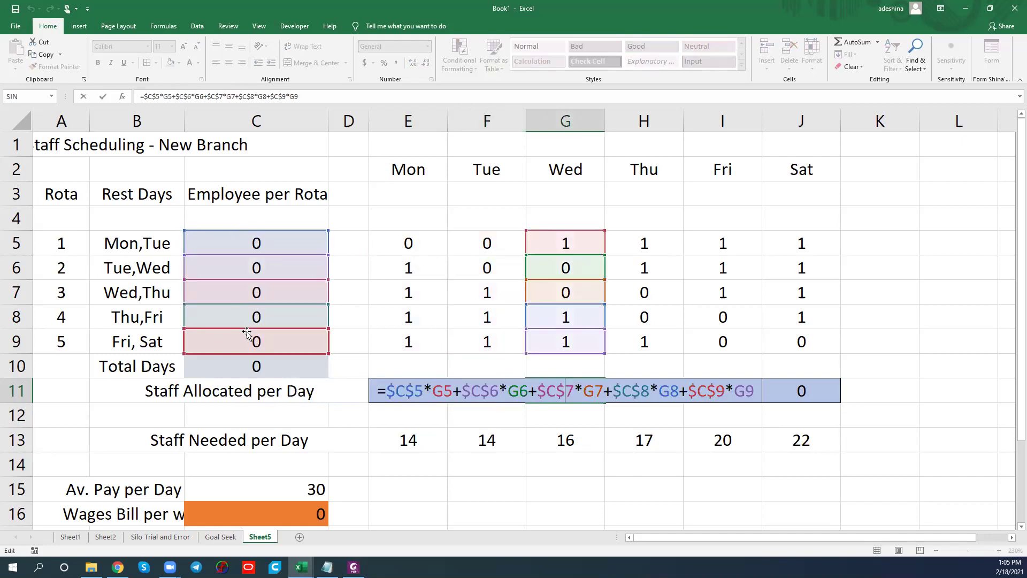
pyautogui.hotkey('ctrl', 'Return')
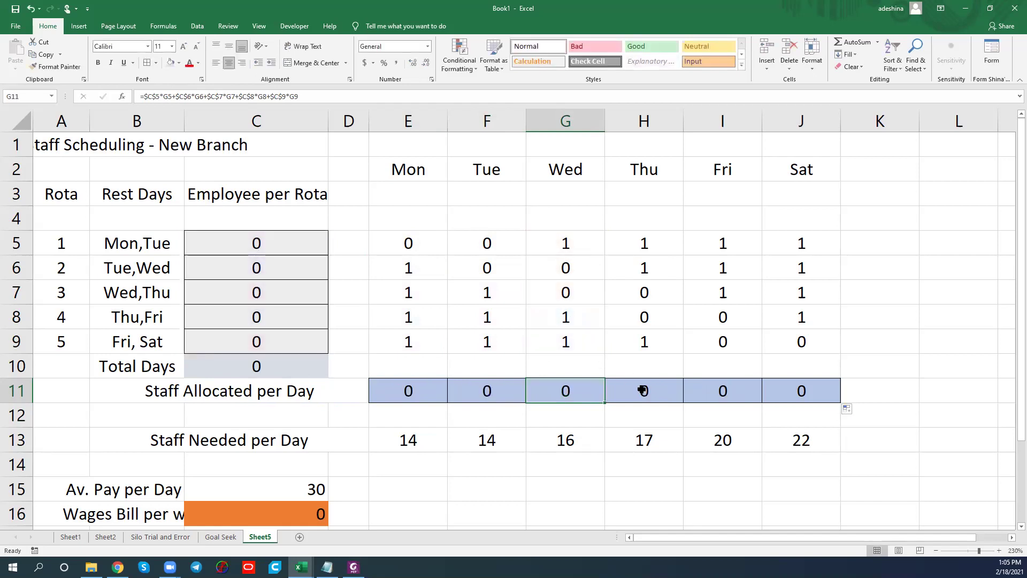
pyautogui.doubleClick(646, 392)
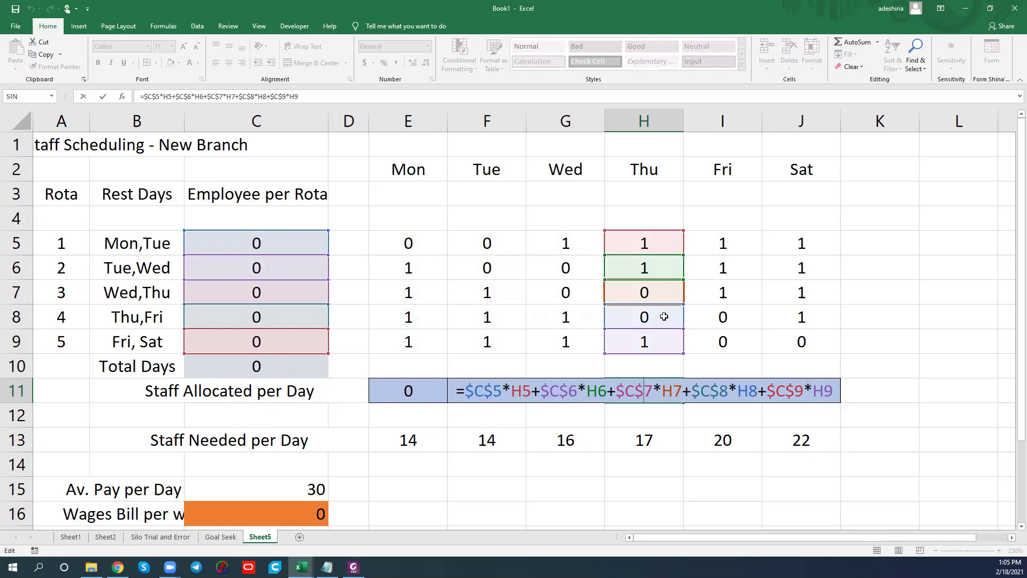
pyautogui.hotkey('ctrl', 'Return')
pyautogui.press('Return')
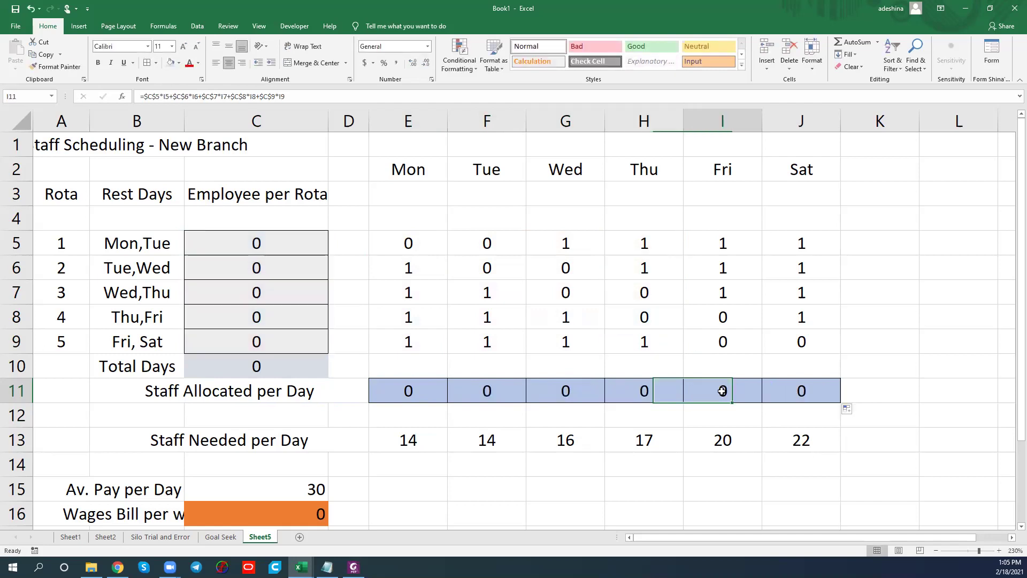
pyautogui.press('Return')
pyautogui.press('F2')
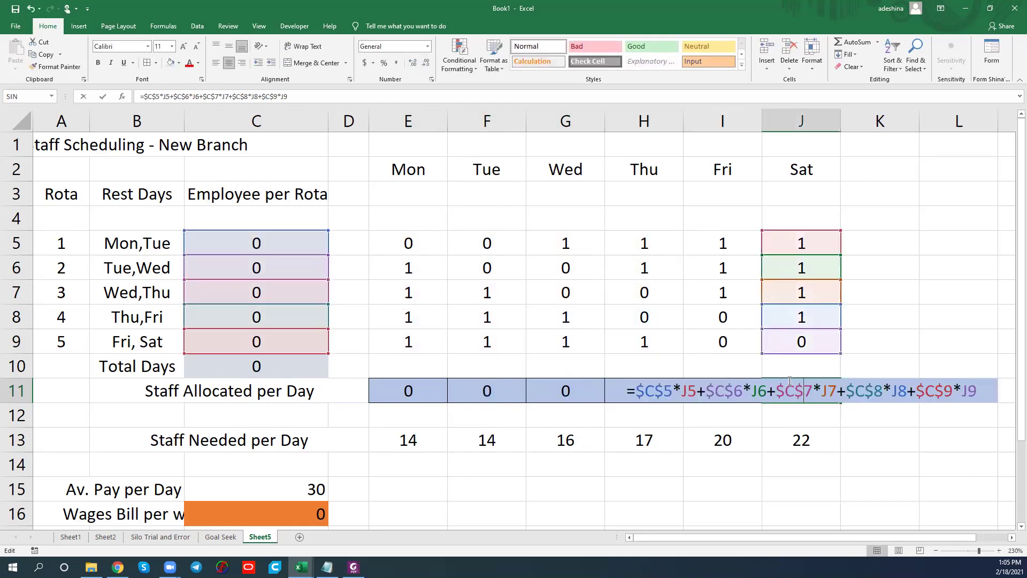
pyautogui.hotkey('ctrl', 'Return')
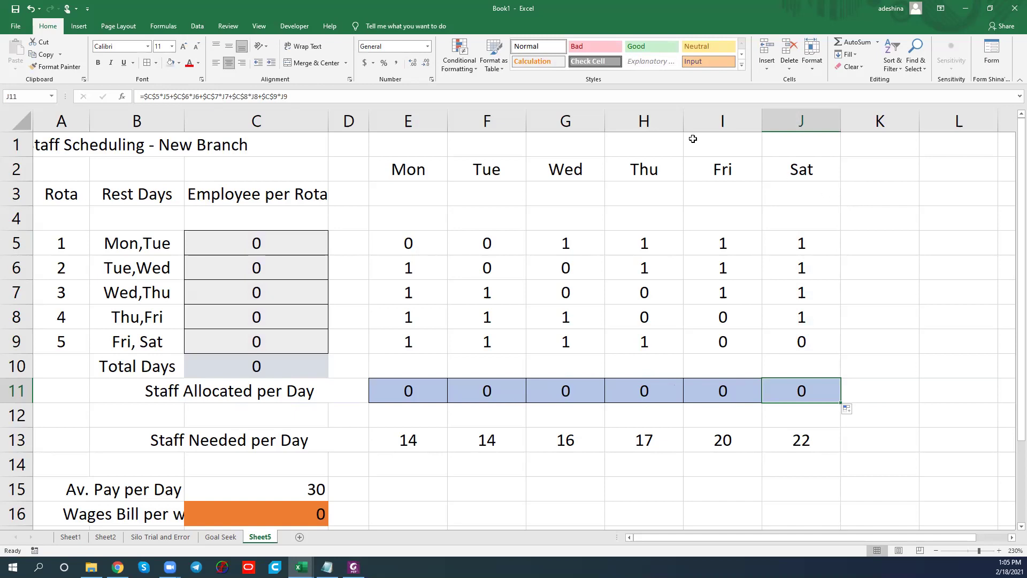
# Launch Solver from the Data ribbon and move its dialog clear of the sheet
pyautogui.click(197, 25)
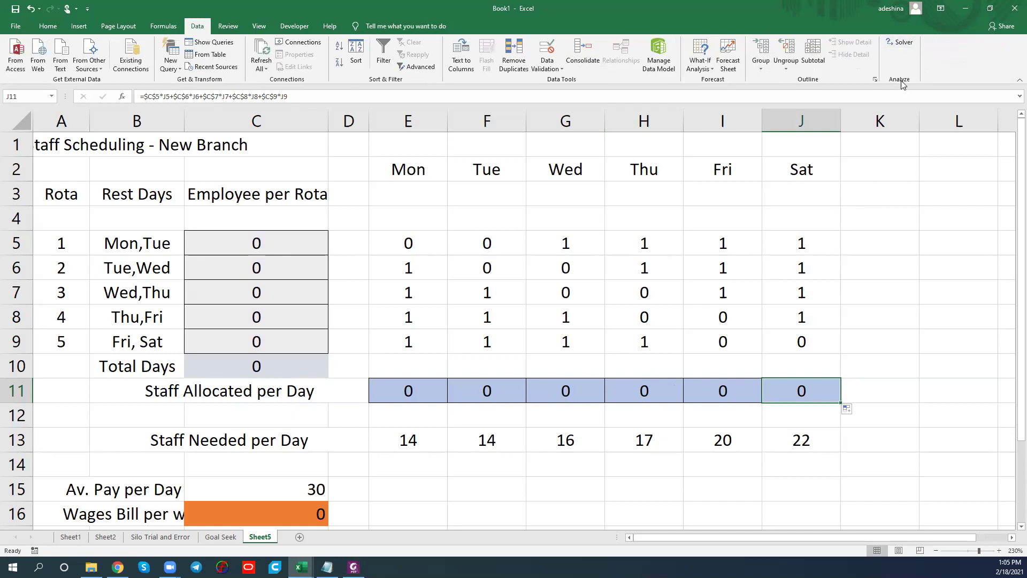
pyautogui.click(900, 47)
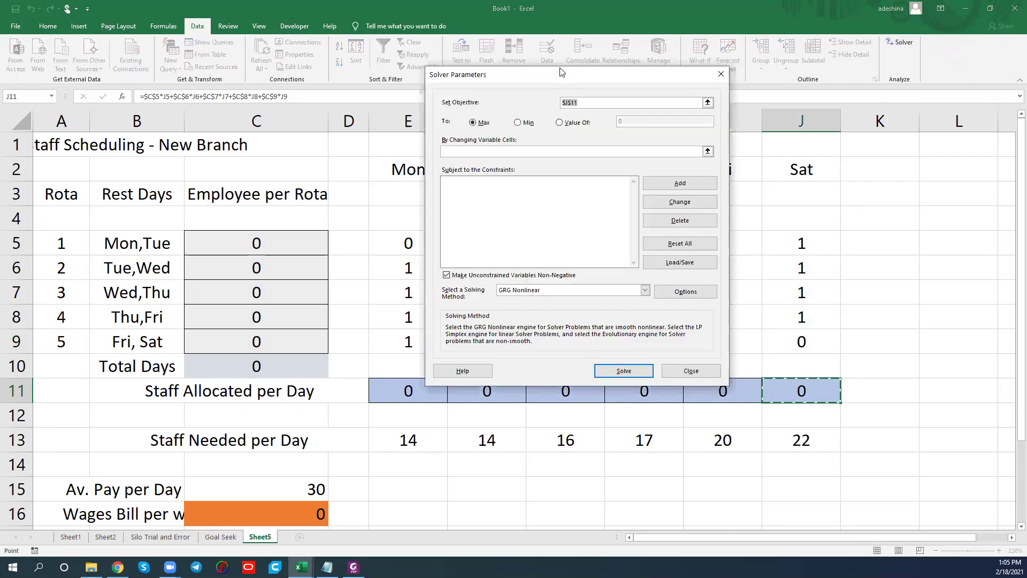
pyautogui.moveTo(571, 73); pyautogui.dragTo(702, 85)
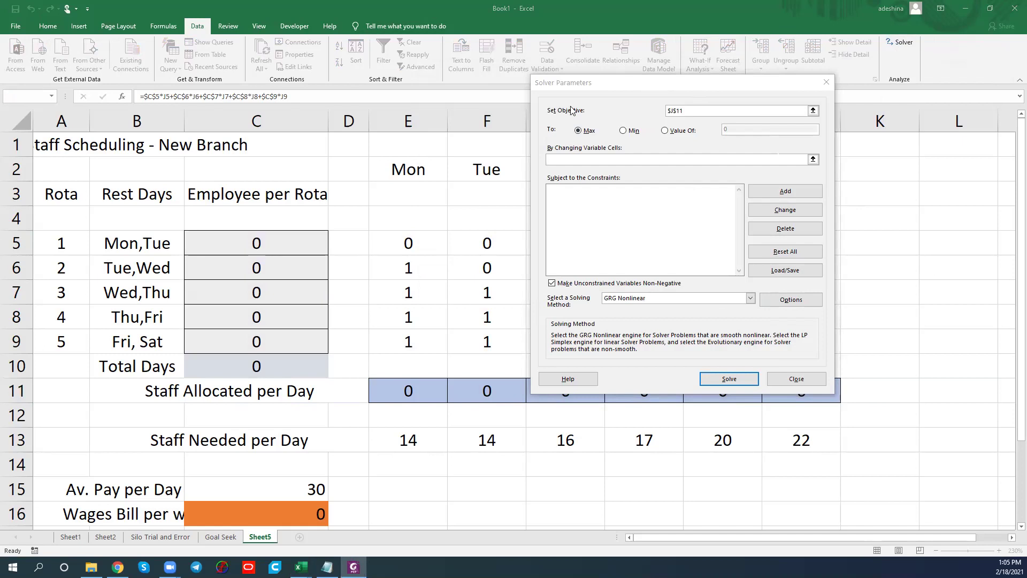
# Set Solver to minimise $C$16 by changing cells $C$5:$C$9
pyautogui.click(805, 111)
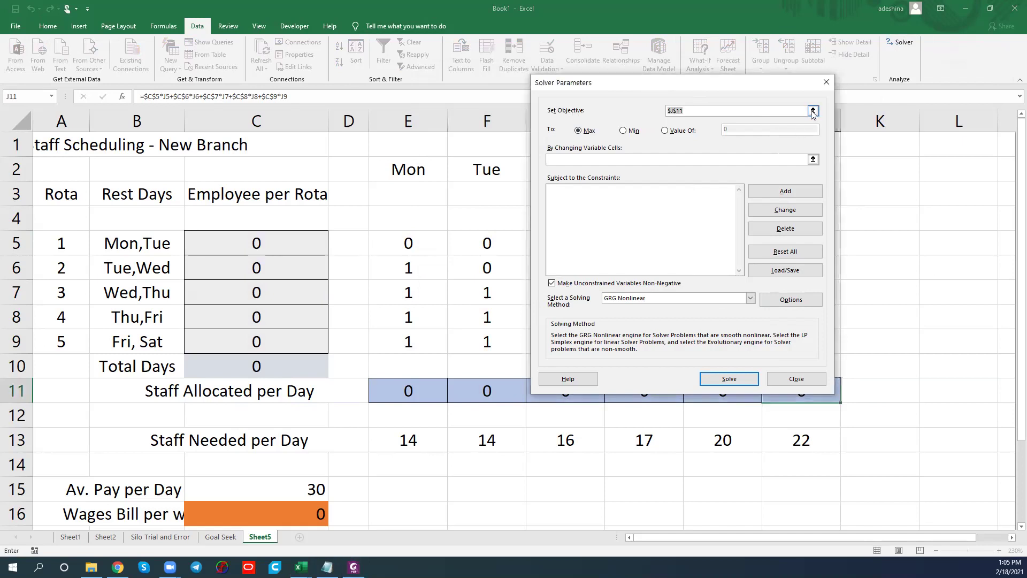
pyautogui.click(296, 509)
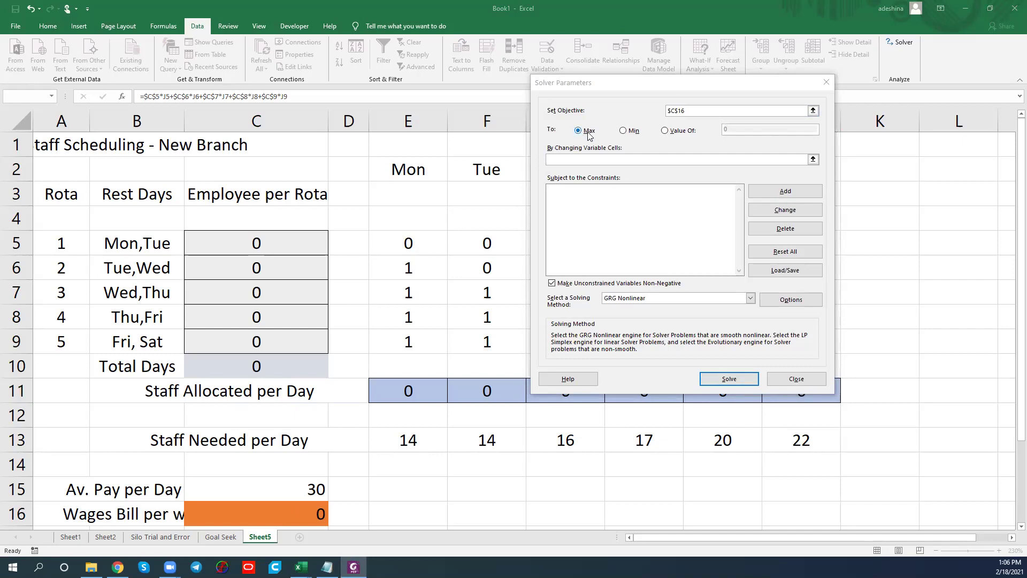
pyautogui.click(623, 132)
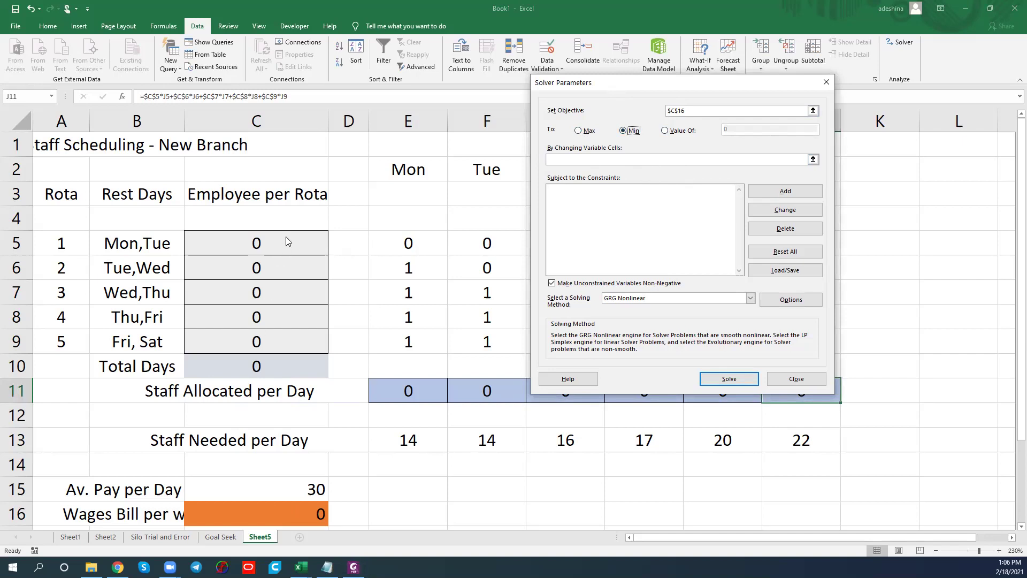
pyautogui.click(813, 160)
pyautogui.moveTo(275, 242); pyautogui.dragTo(276, 340)
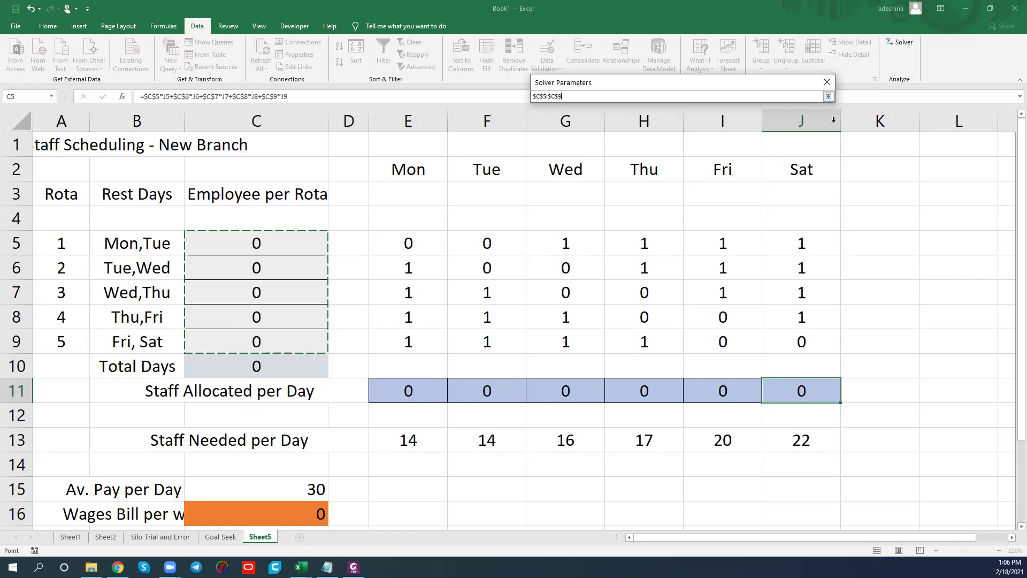
pyautogui.click(829, 96)
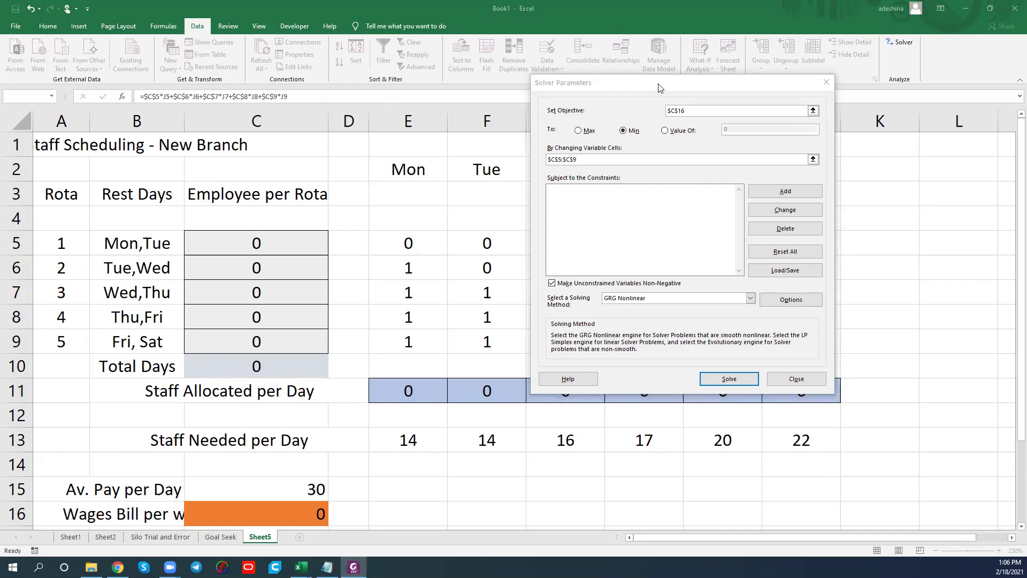
# Add the Solver constraint $C$5:$C$9 >= 0
pyautogui.moveTo(659, 85); pyautogui.dragTo(812, 95)
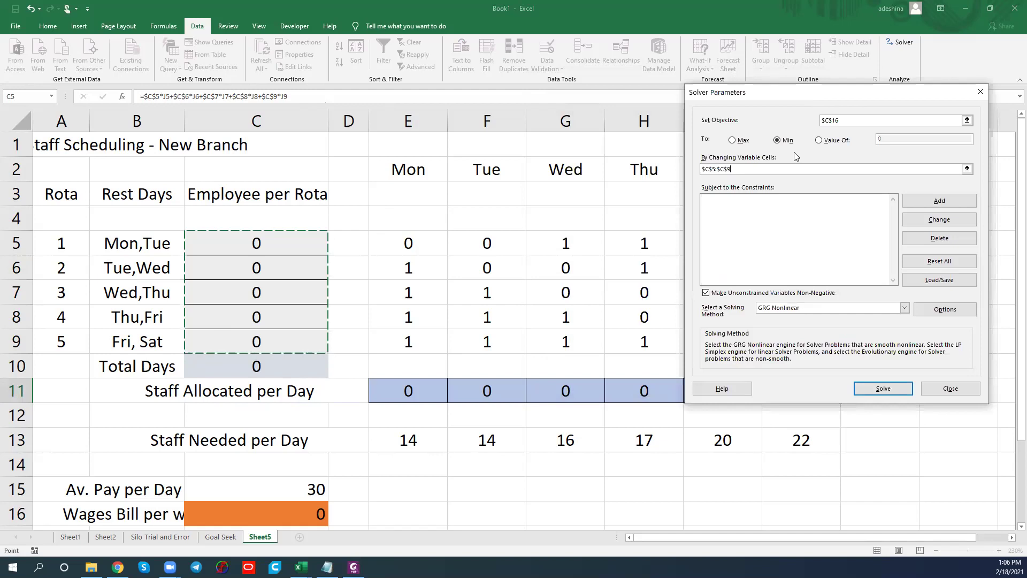
pyautogui.click(956, 201)
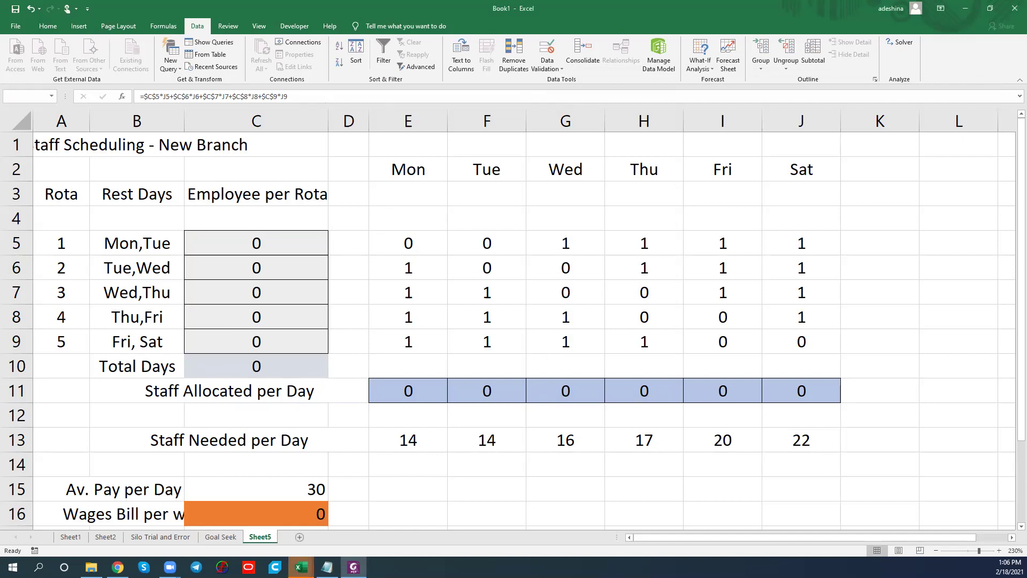
pyautogui.hotkey('alt', 'a')
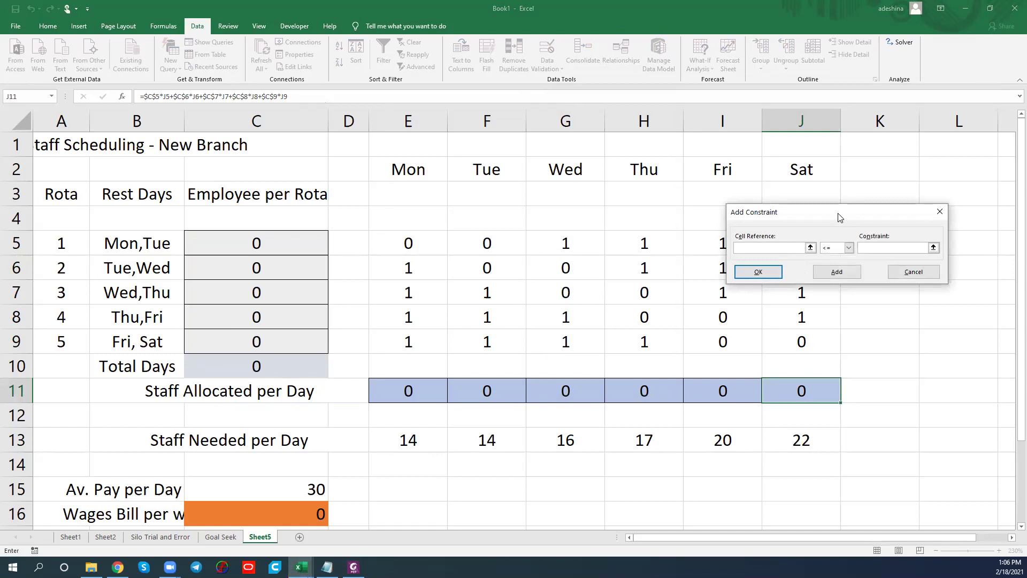
pyautogui.moveTo(839, 216); pyautogui.dragTo(836, 158)
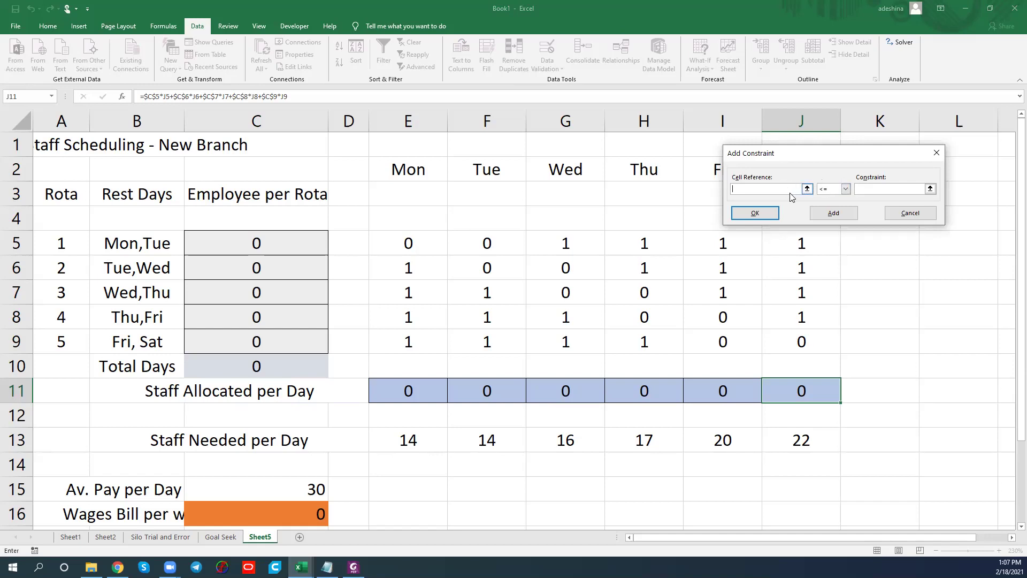
pyautogui.click(806, 188)
pyautogui.moveTo(270, 242); pyautogui.dragTo(274, 341)
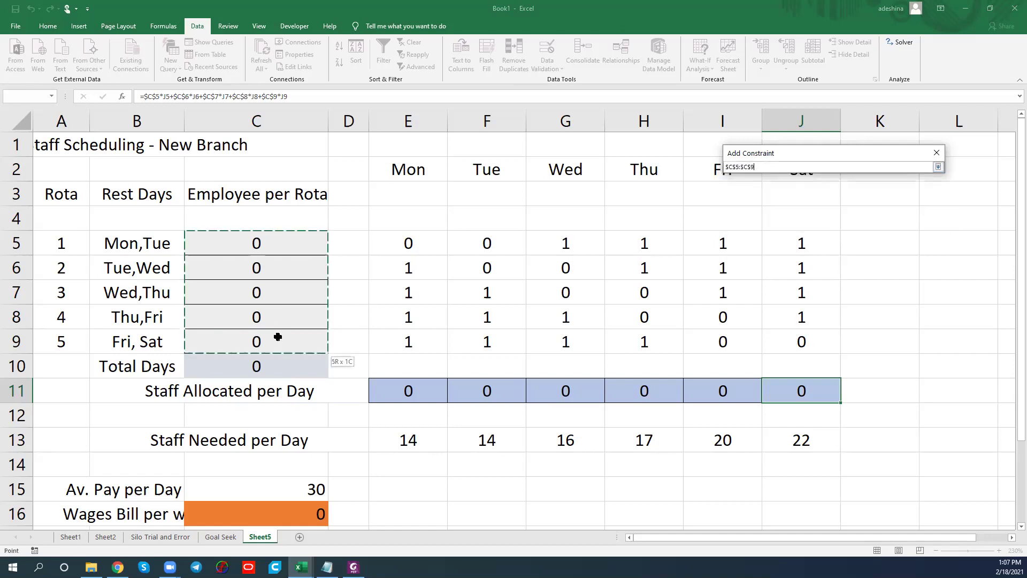
pyautogui.click(939, 167)
pyautogui.click(846, 188)
pyautogui.click(881, 191)
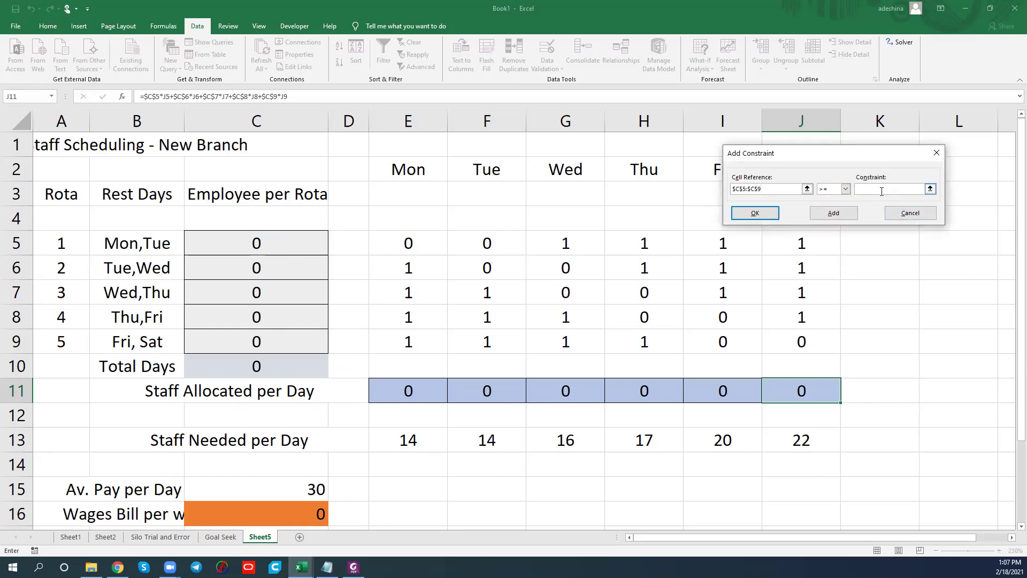
pyautogui.click(763, 215)
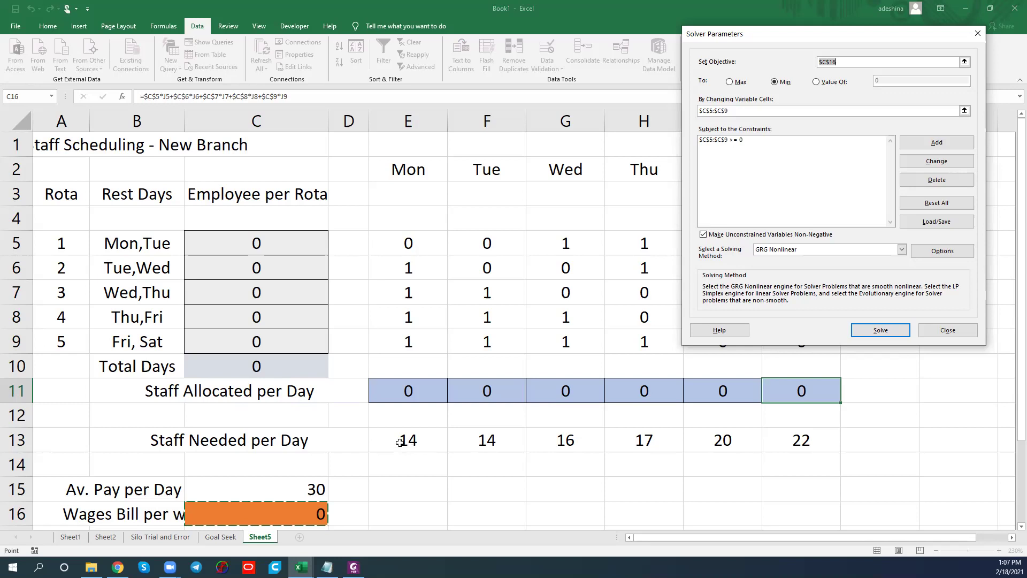
# Add the Solver constraint $E$11:$J$11 >= $E$13:$J$13
pyautogui.click(937, 143)
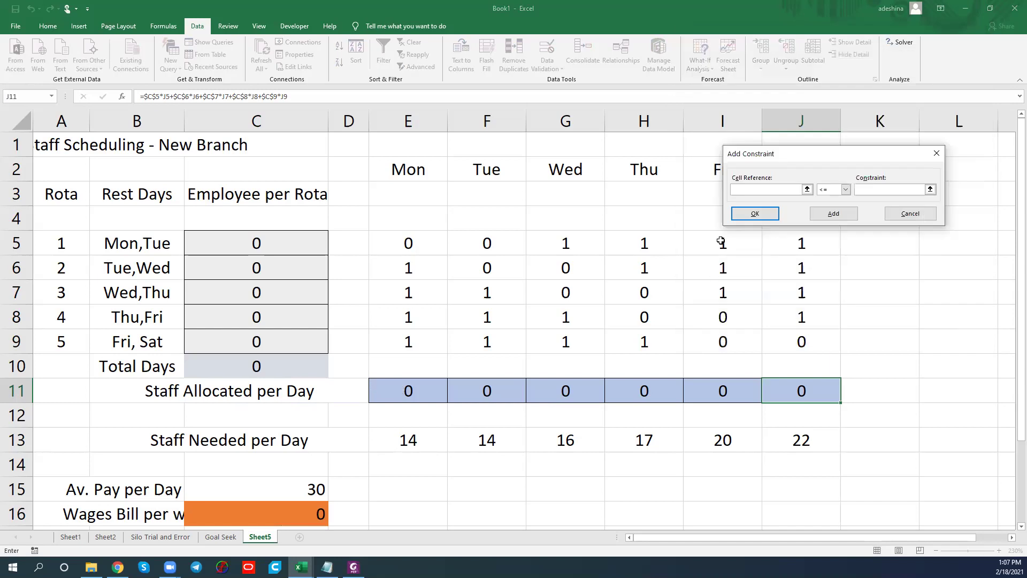
pyautogui.click(809, 190)
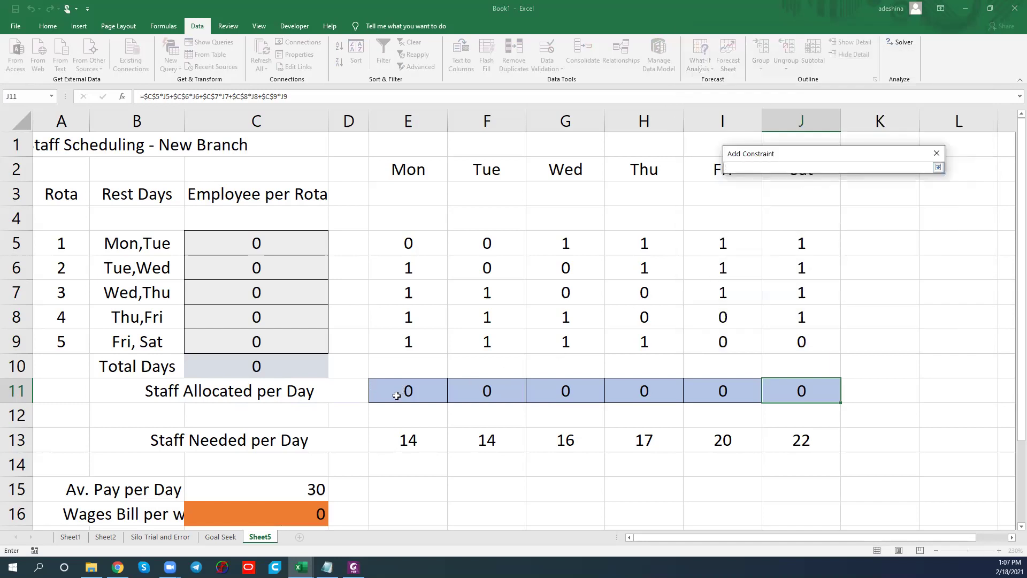
pyautogui.moveTo(396, 396); pyautogui.dragTo(785, 377)
pyautogui.click(938, 168)
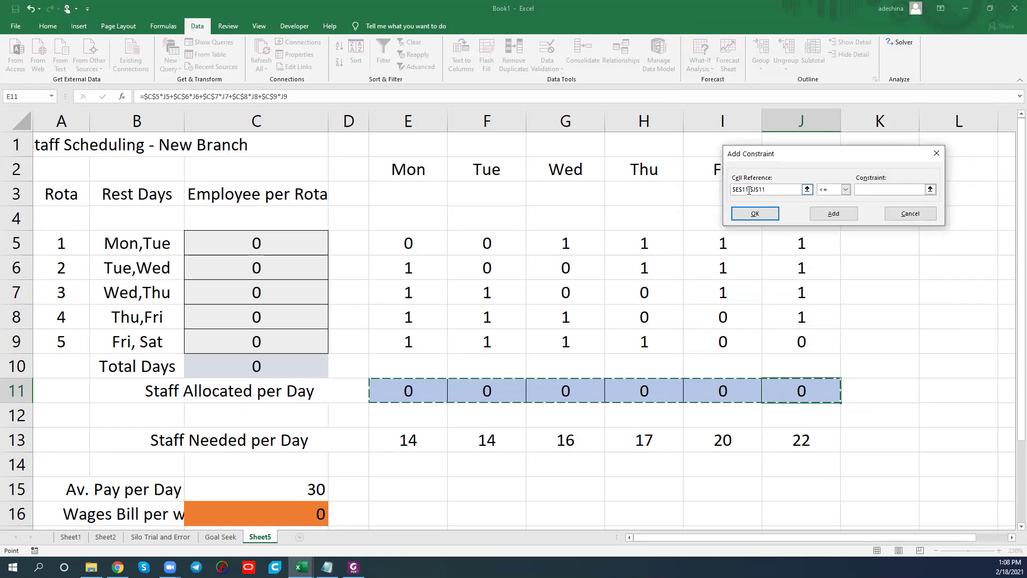
pyautogui.click(845, 190)
pyautogui.click(829, 213)
pyautogui.click(902, 190)
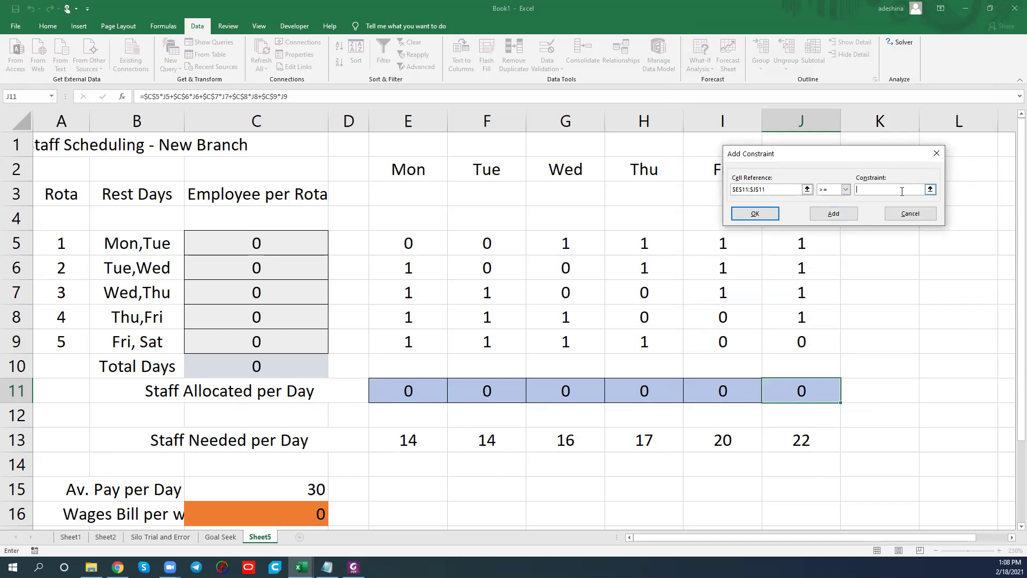
pyautogui.click(931, 190)
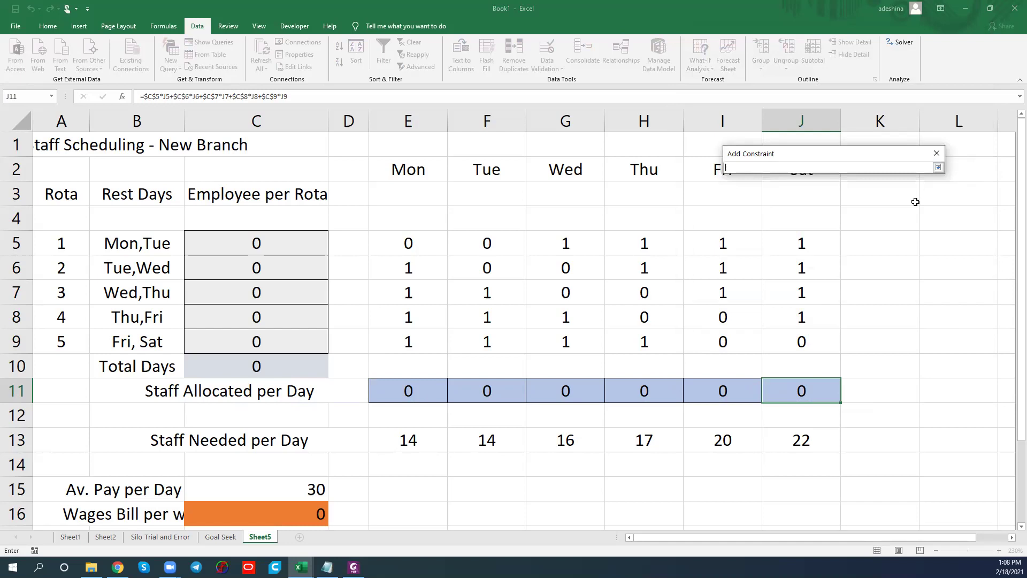
pyautogui.click(396, 444)
pyautogui.moveTo(524, 440); pyautogui.dragTo(779, 442)
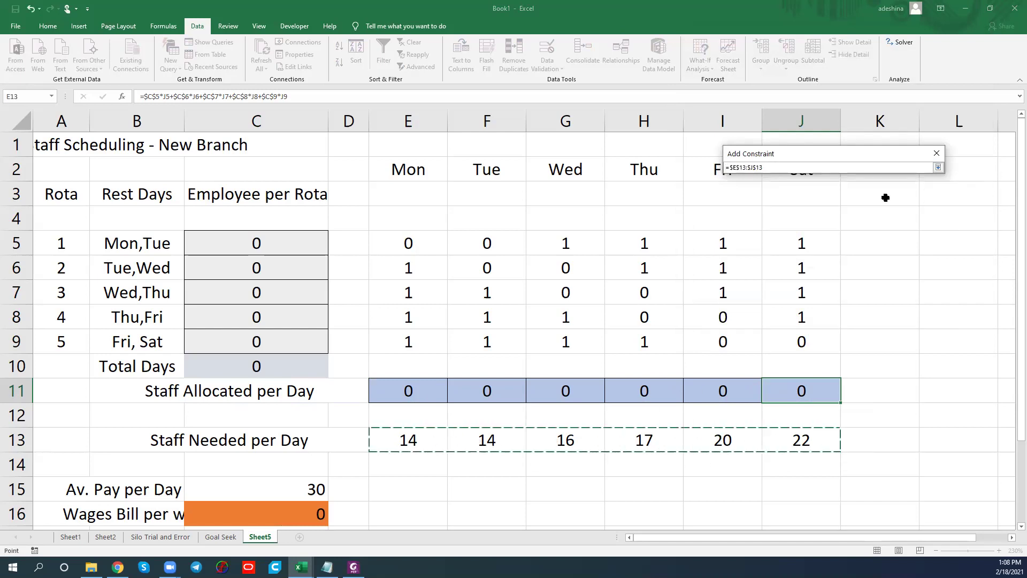
pyautogui.click(938, 168)
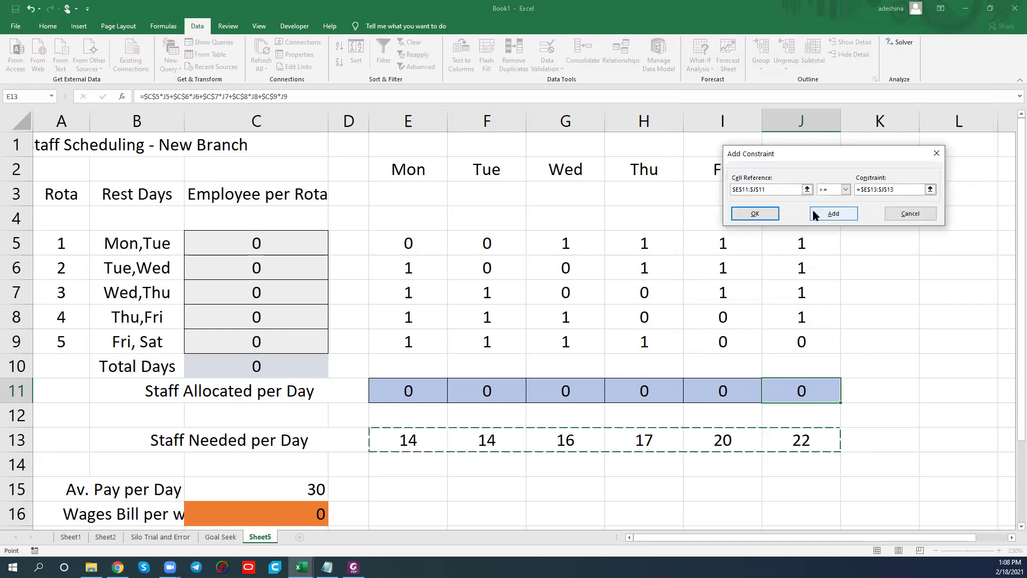
pyautogui.click(764, 214)
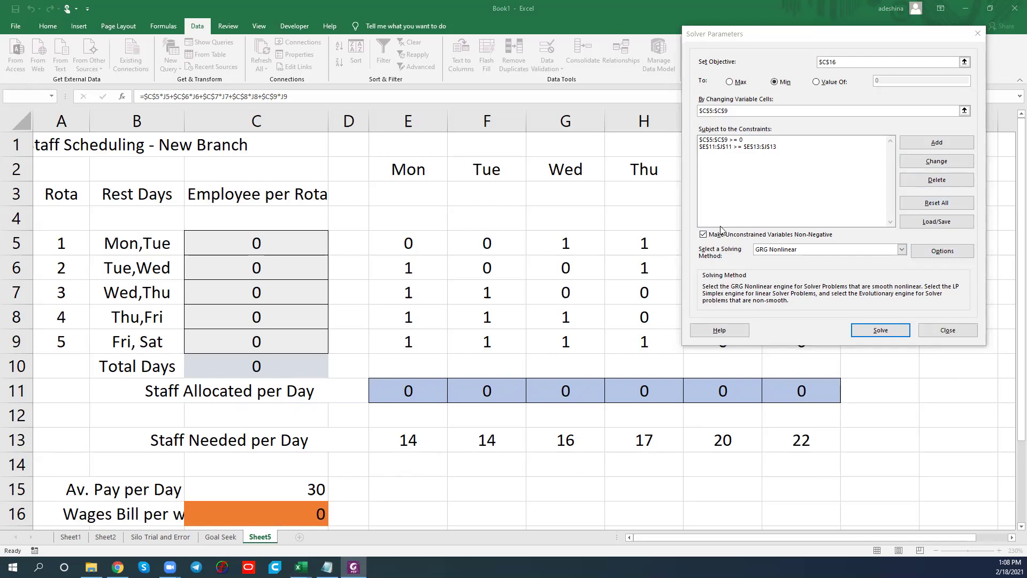
# Solve, yielding 9.5, 3, 7.5, 2 and 4.5 employees and a 795 wage bill
pyautogui.click(881, 330)
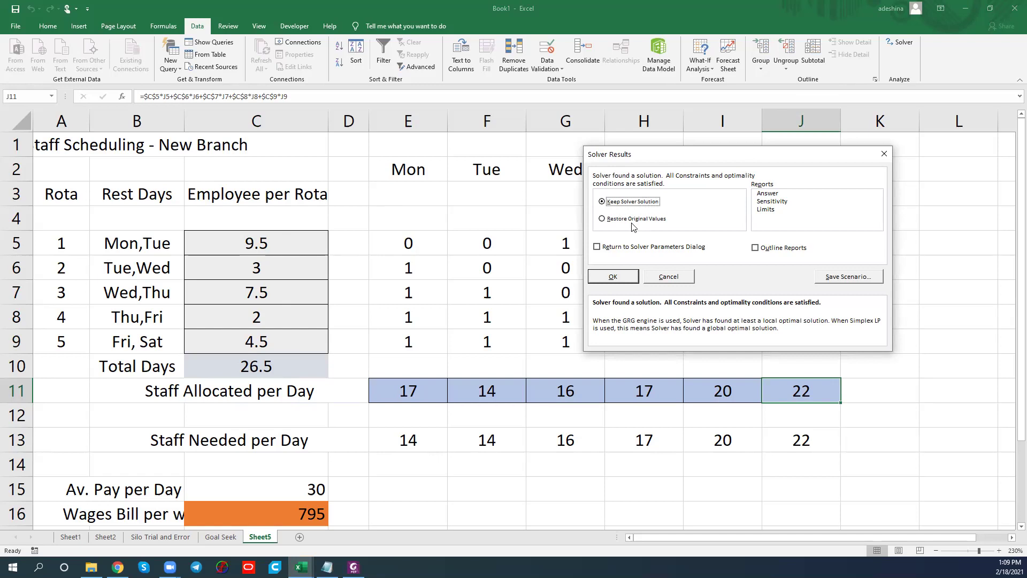
# Keep the Solver solution and show C5:C9 without decimals as 10, 3, 8, 2, 5
pyautogui.click(621, 278)
pyautogui.moveTo(289, 243); pyautogui.dragTo(296, 344)
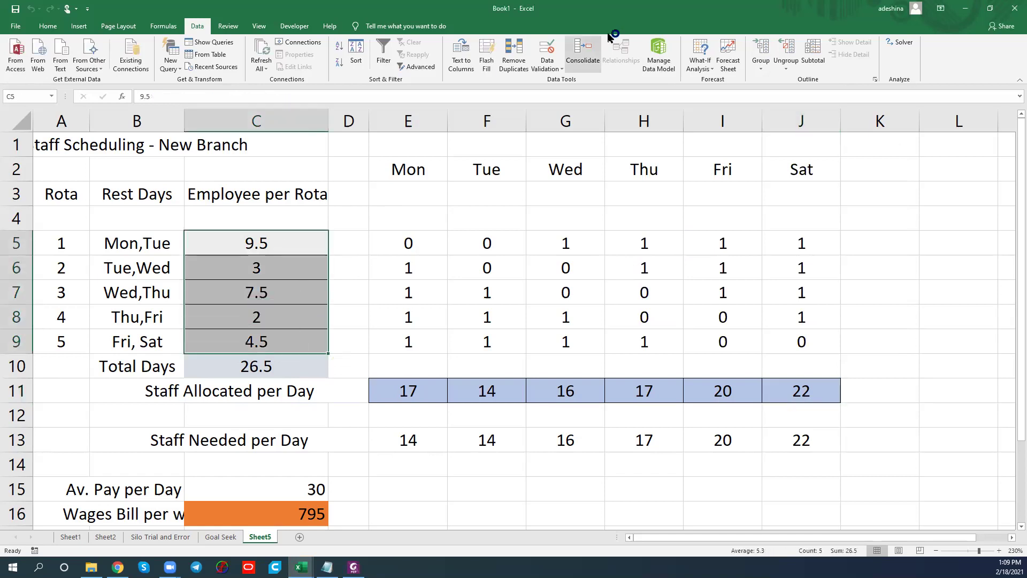
pyautogui.click(48, 26)
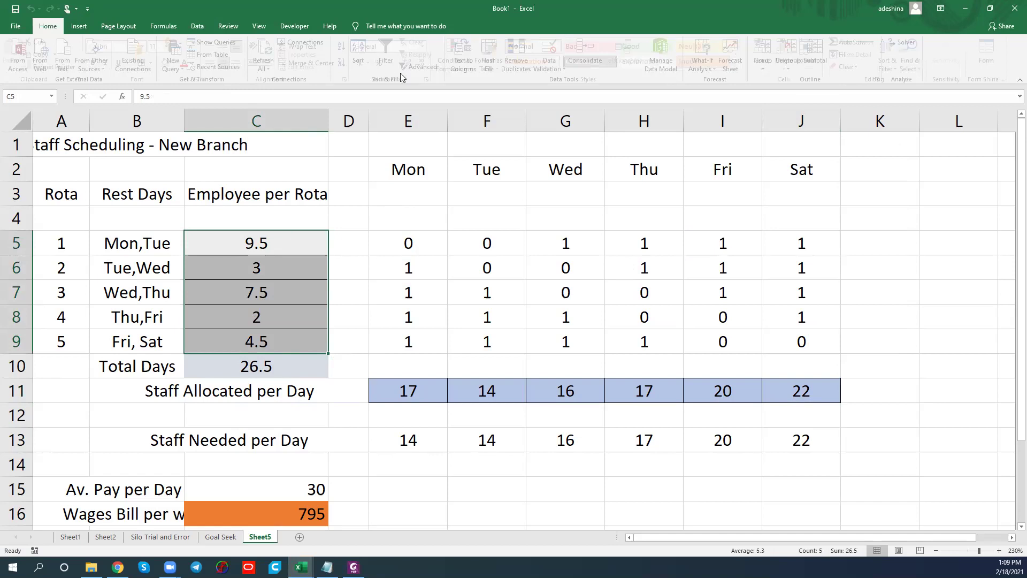
pyautogui.click(426, 63)
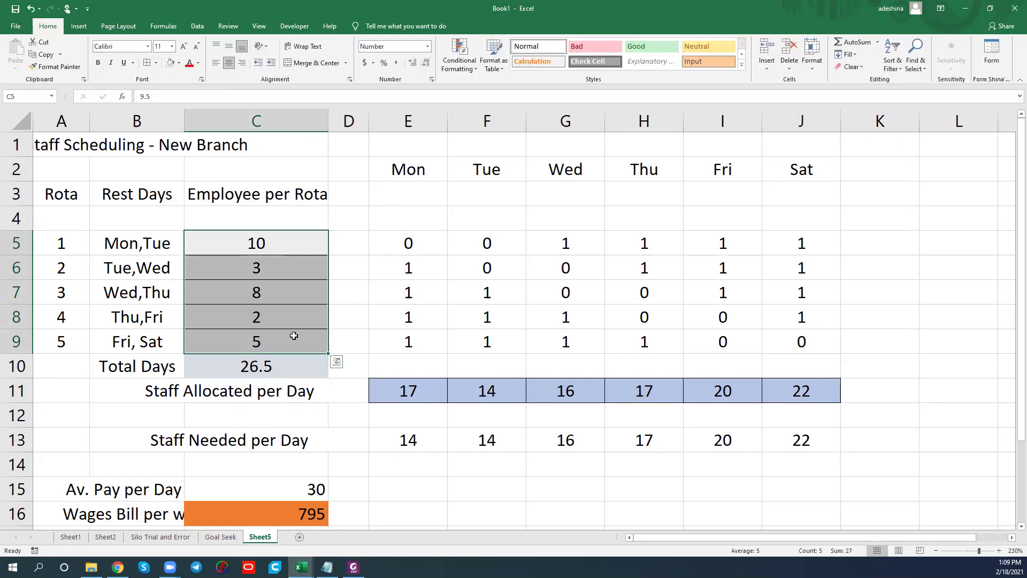
# Re-enter the Total Days SUM formula in C10 so it reads 27
pyautogui.click(300, 371)
pyautogui.doubleClick(301, 370)
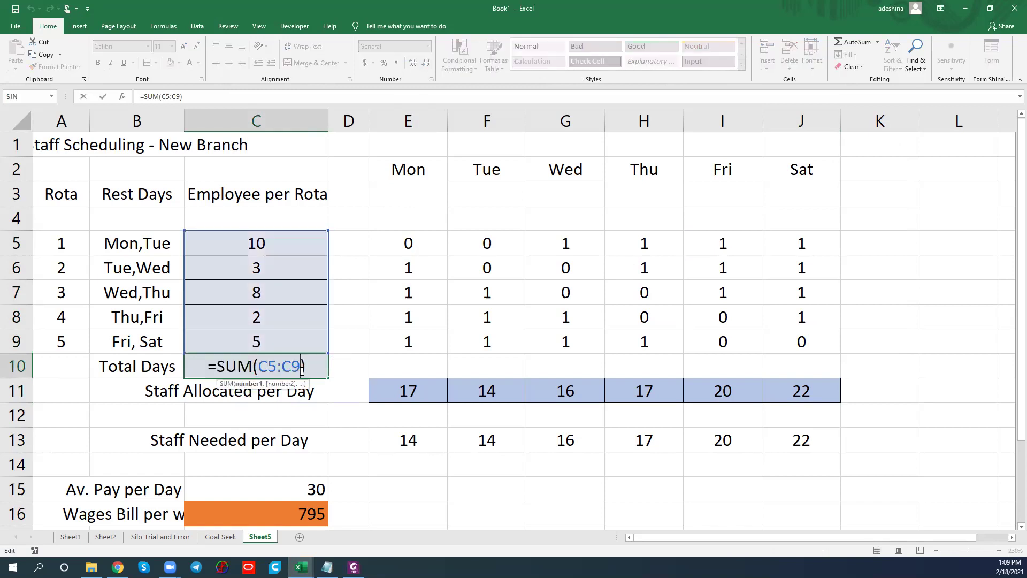
pyautogui.press('Return')
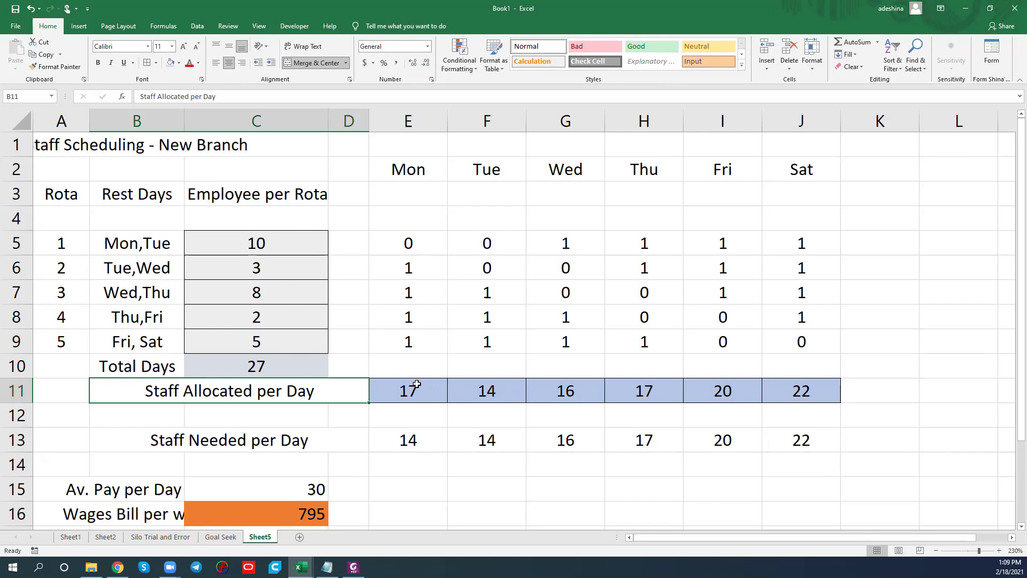
pyautogui.click(417, 384)
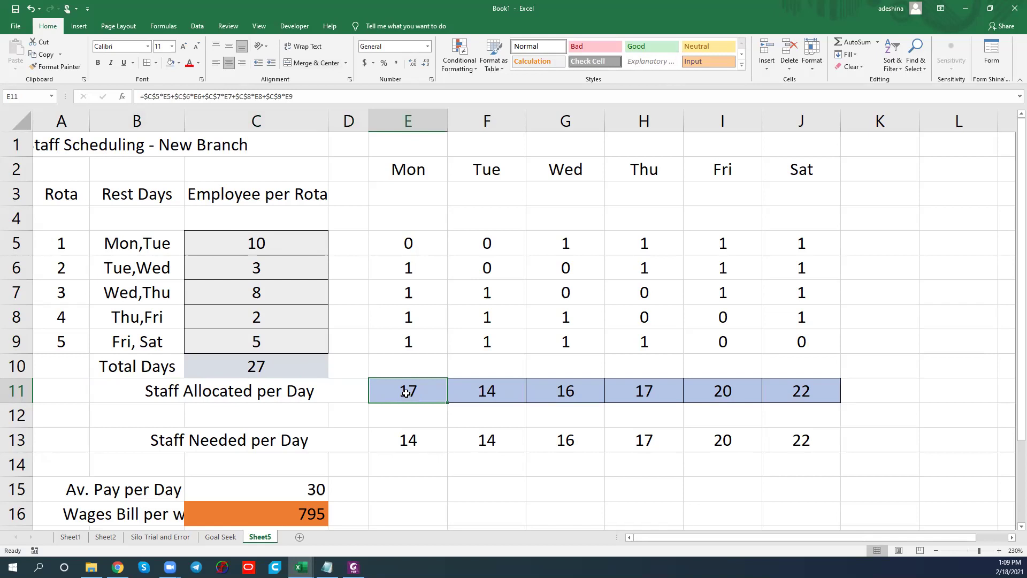
pyautogui.moveTo(412, 390); pyautogui.dragTo(808, 393)
pyautogui.moveTo(400, 441); pyautogui.dragTo(805, 445)
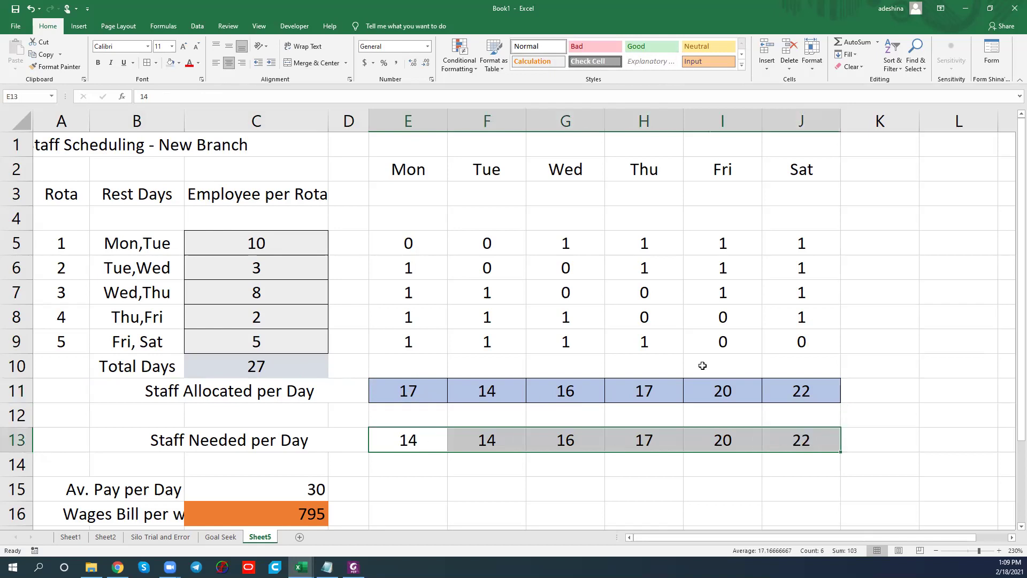
pyautogui.scroll(-1, 856, 340)
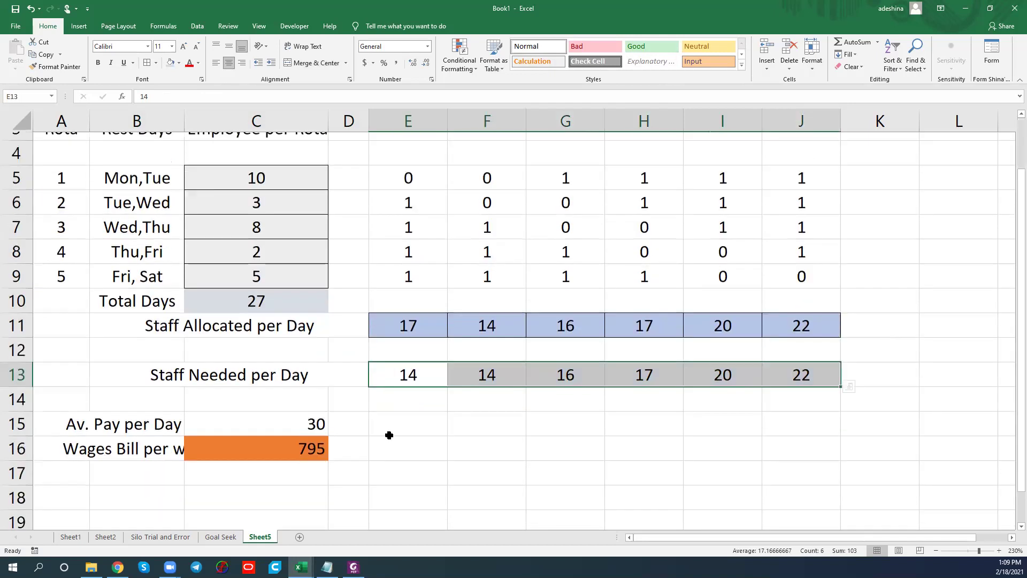
pyautogui.click(251, 434)
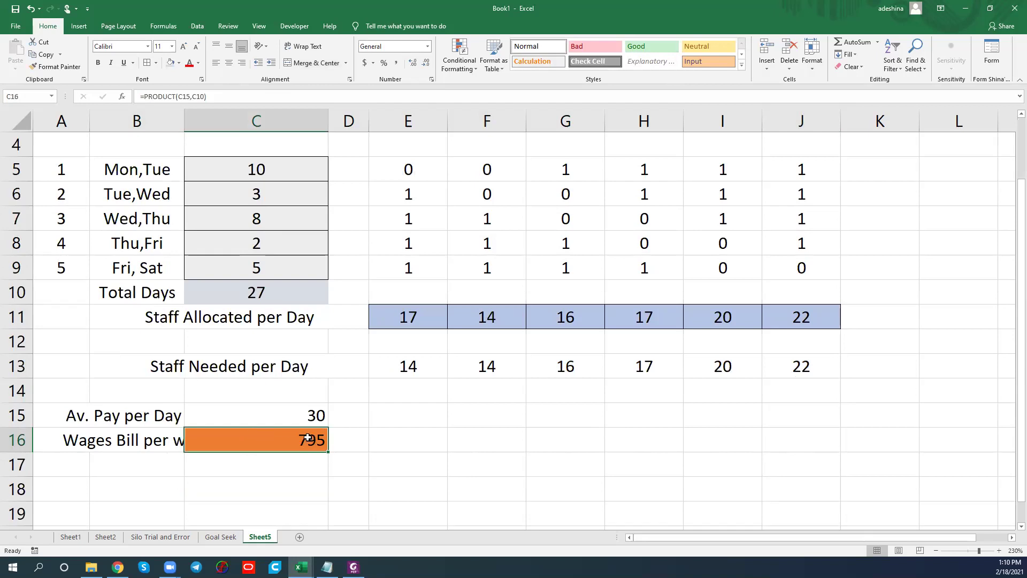
pyautogui.click(272, 418)
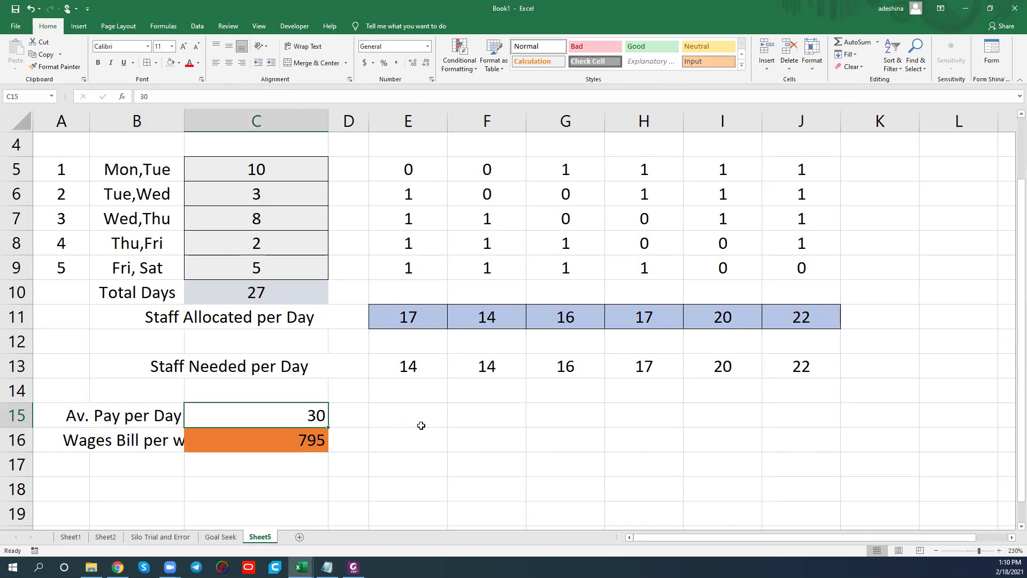
pyautogui.scroll(1, 481, 258)
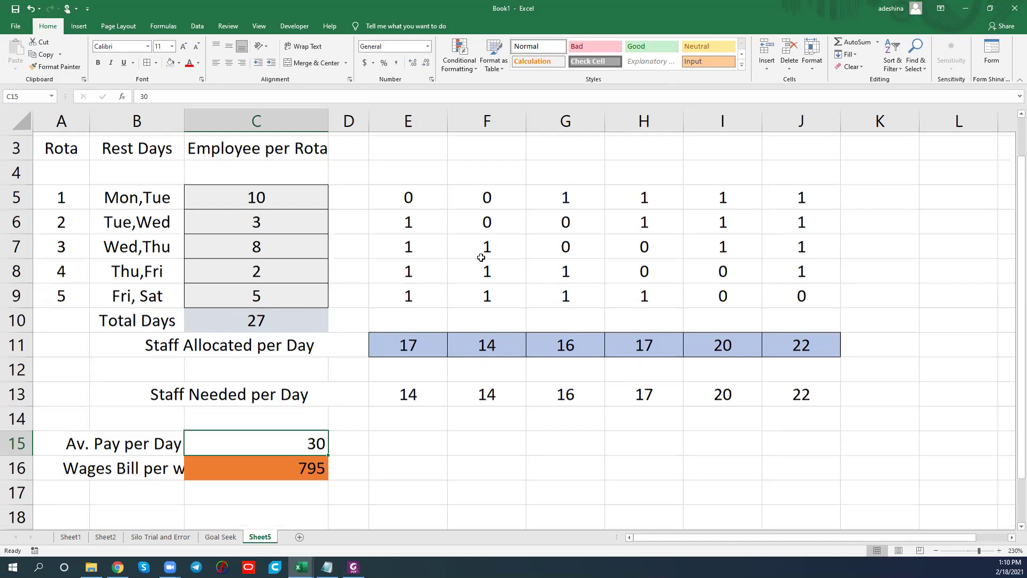
pyautogui.scroll(2, 623, 336)
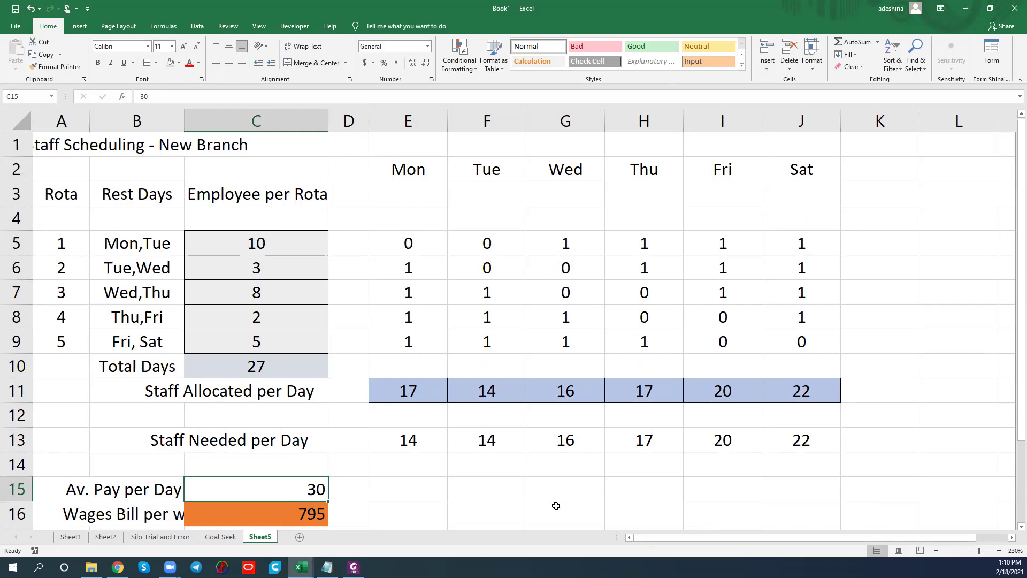
# Merge and centre the title across B1:J1
pyautogui.click(62, 143)
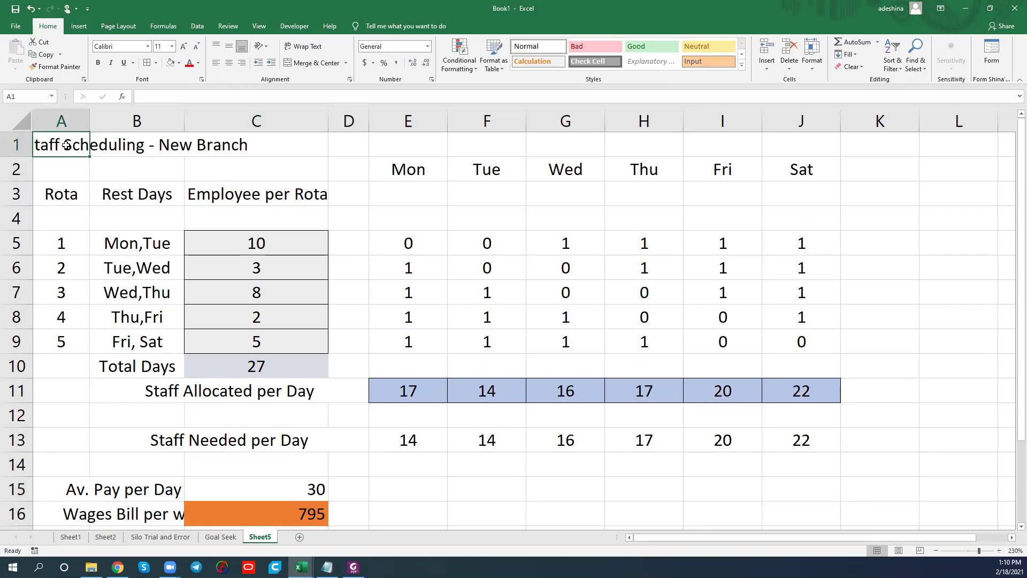
pyautogui.moveTo(141, 143); pyautogui.dragTo(803, 143)
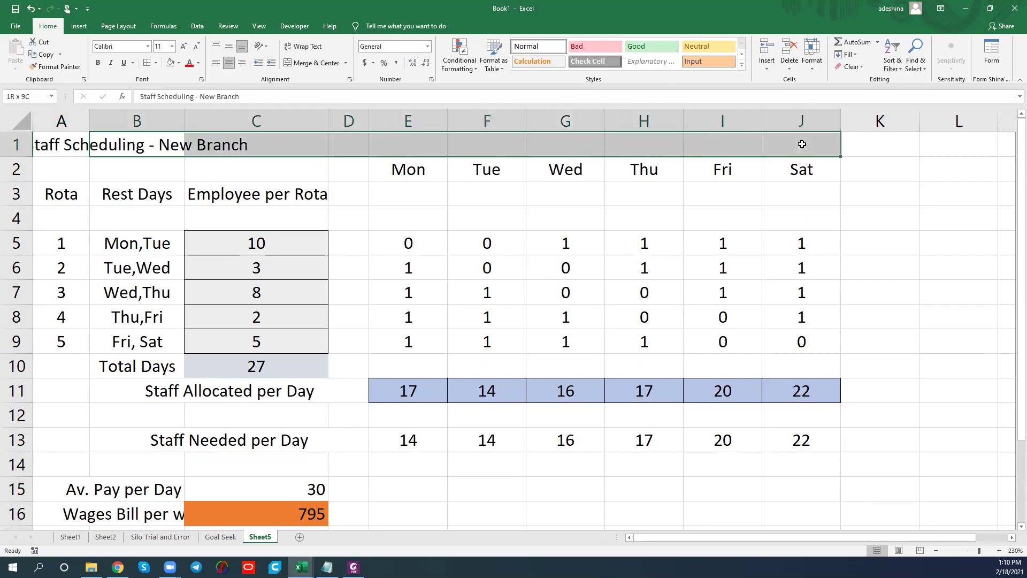
pyautogui.click(314, 63)
# Apply All Borders to the schedule table A1:J16
pyautogui.click(64, 141)
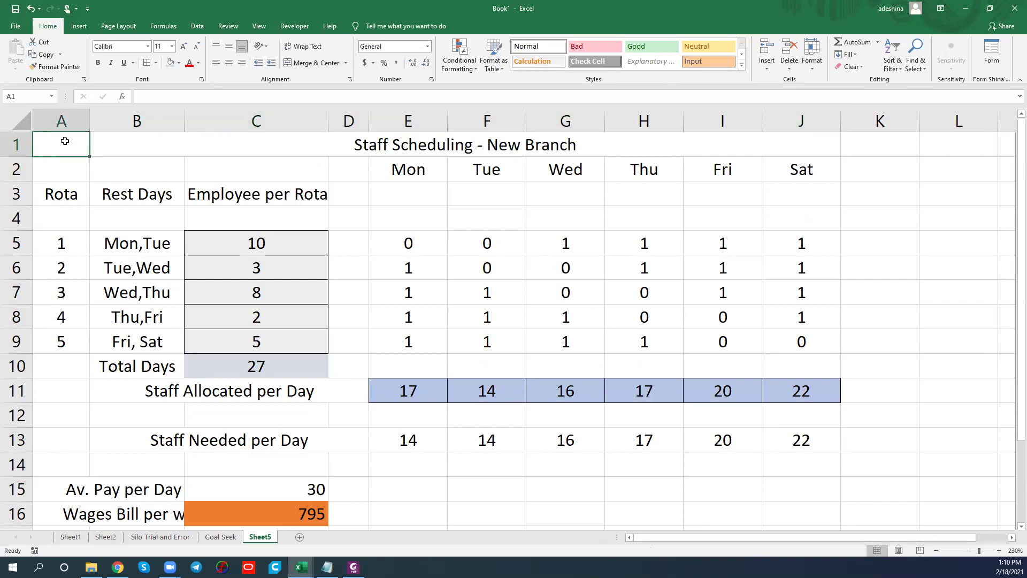
pyautogui.moveTo(65, 142); pyautogui.dragTo(639, 479)
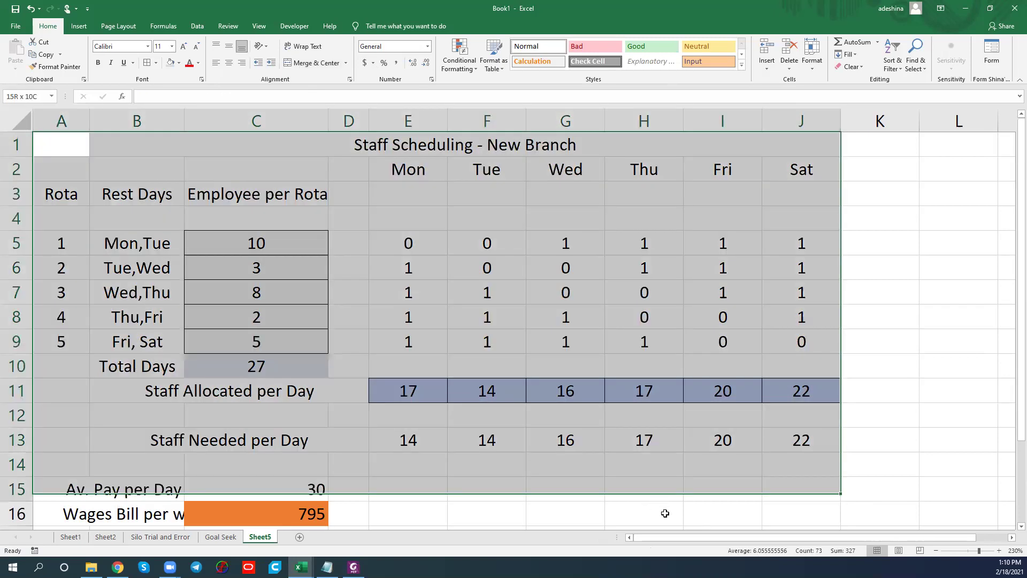
pyautogui.moveTo(665, 513); pyautogui.dragTo(665, 514)
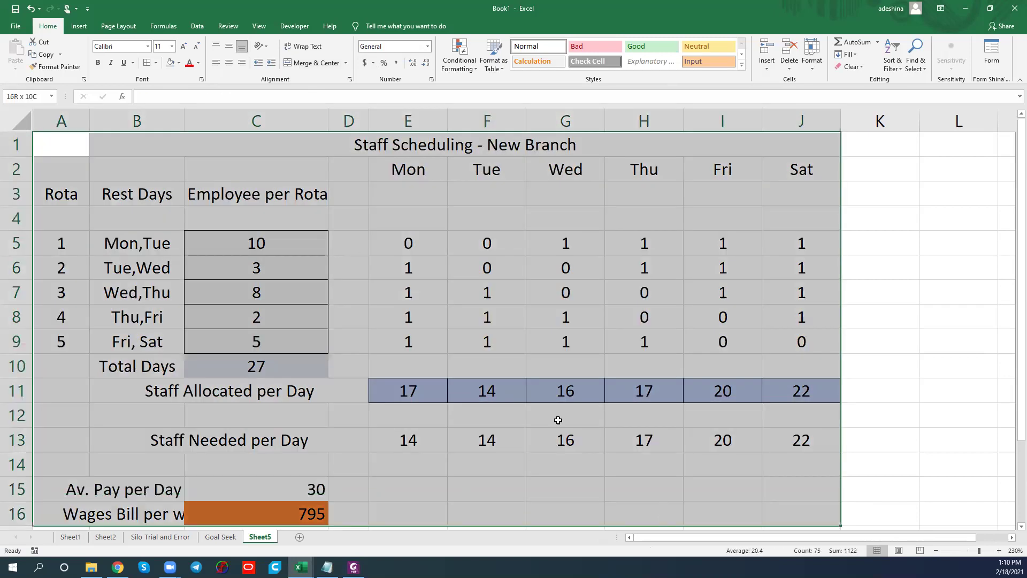
pyautogui.click(147, 62)
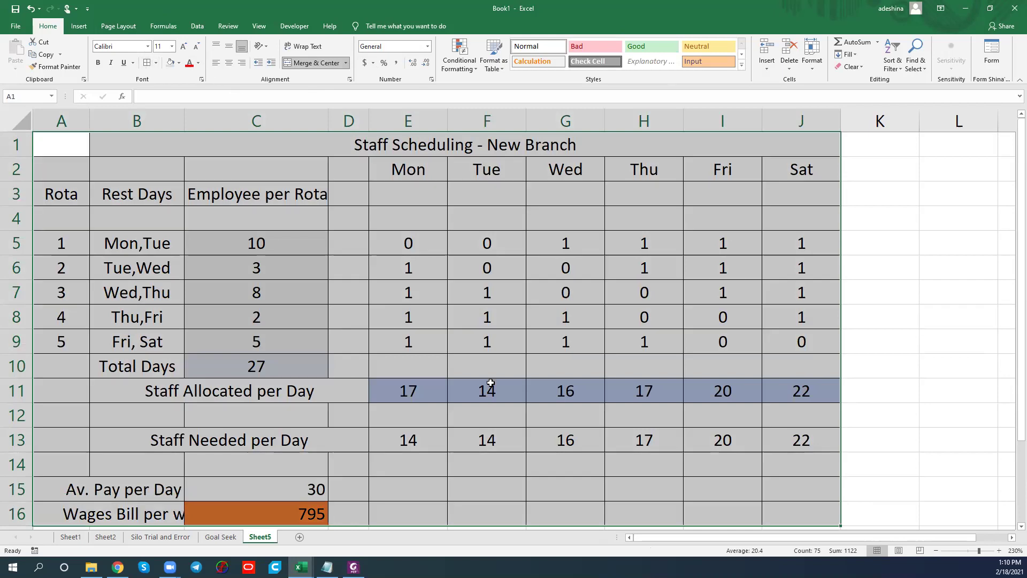
pyautogui.click(485, 270)
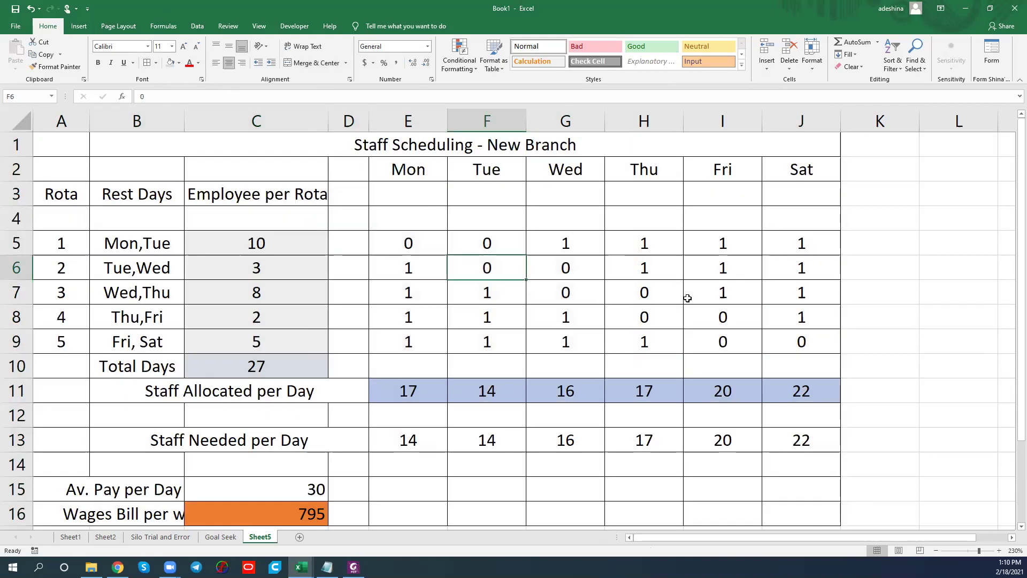
# Shrink the 'Wages Bill per week' label font down to size 8
pyautogui.click(126, 511)
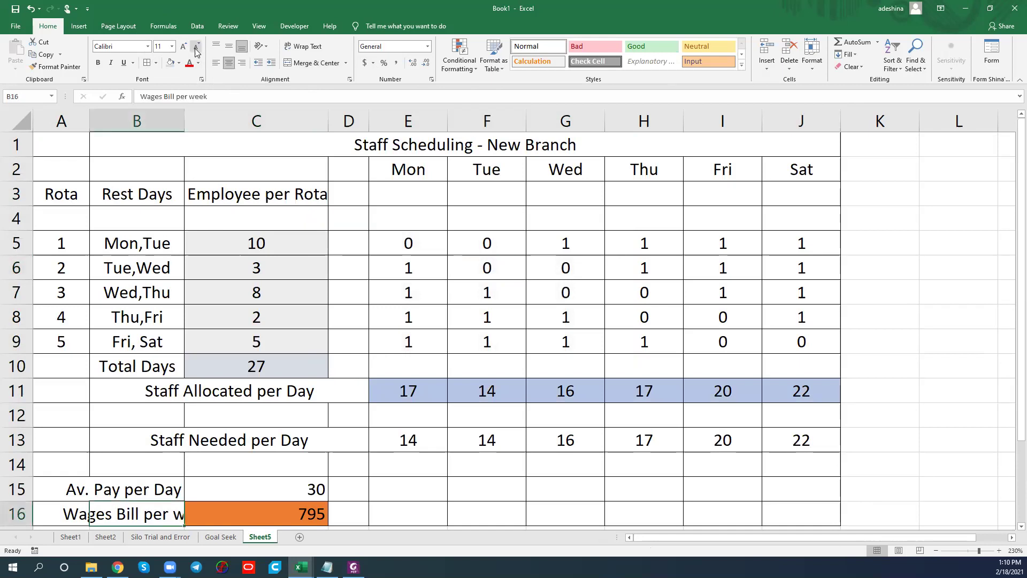
pyautogui.click(195, 48)
pyautogui.click(196, 49)
pyautogui.click(196, 49)
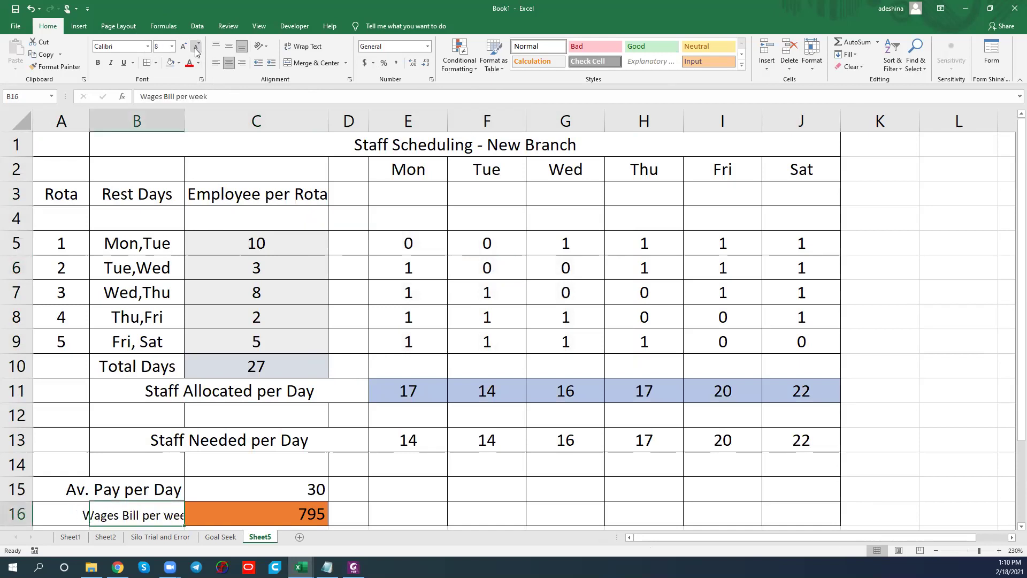
# Merge A16:B16 so the Wages Bill label fits, then review the finished table
pyautogui.click(68, 520)
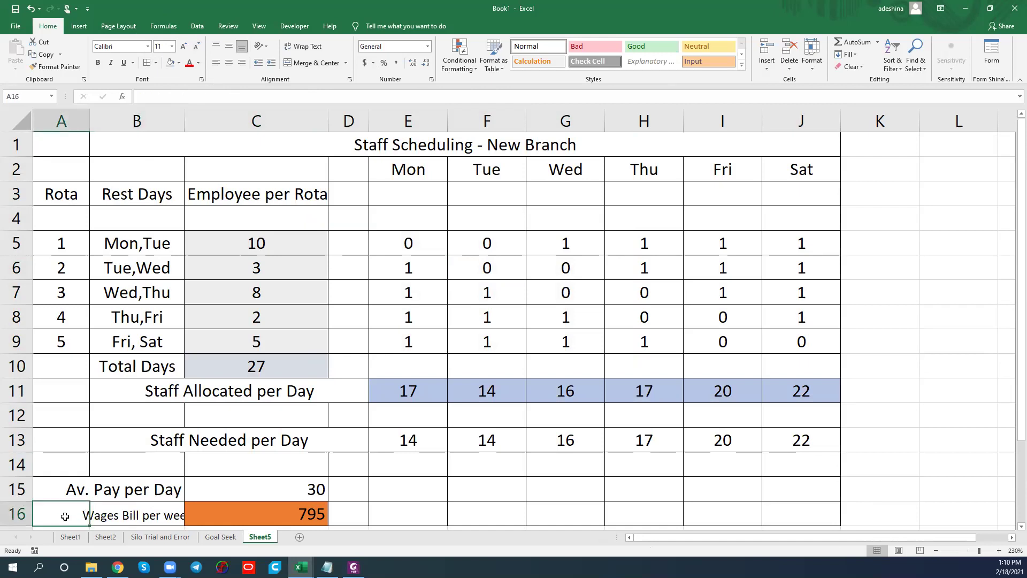
pyautogui.moveTo(158, 514); pyautogui.dragTo(75, 512)
pyautogui.click(318, 63)
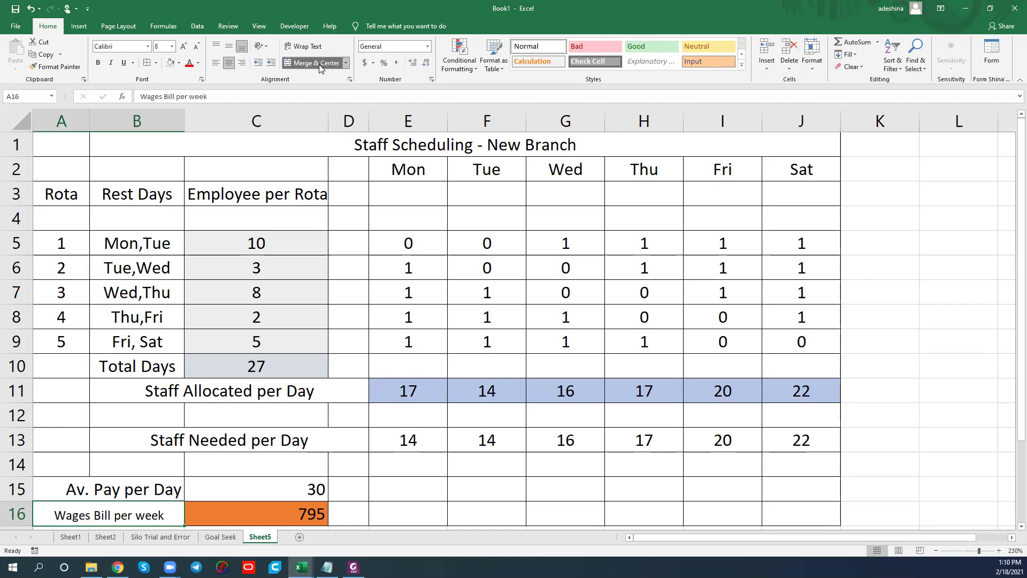
pyautogui.click(466, 481)
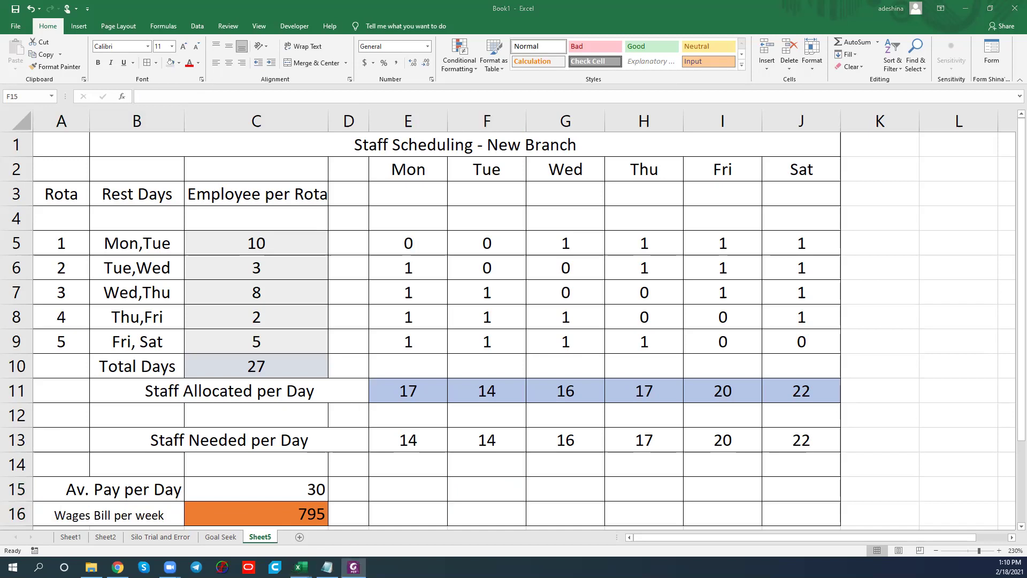
pyautogui.scroll(-1, 604, 303)
pyautogui.scroll(-2, 604, 303)
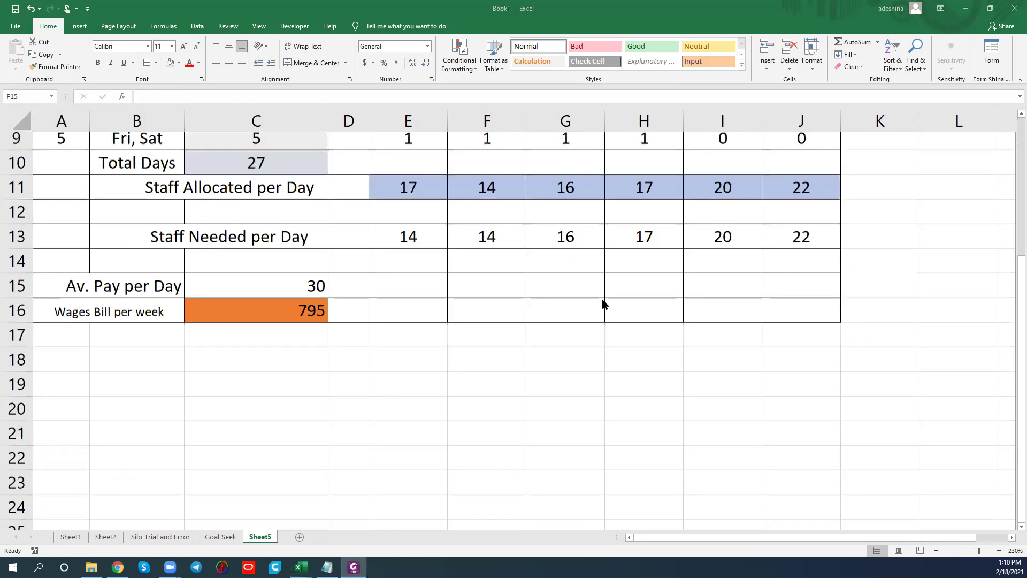
pyautogui.scroll(2, 604, 304)
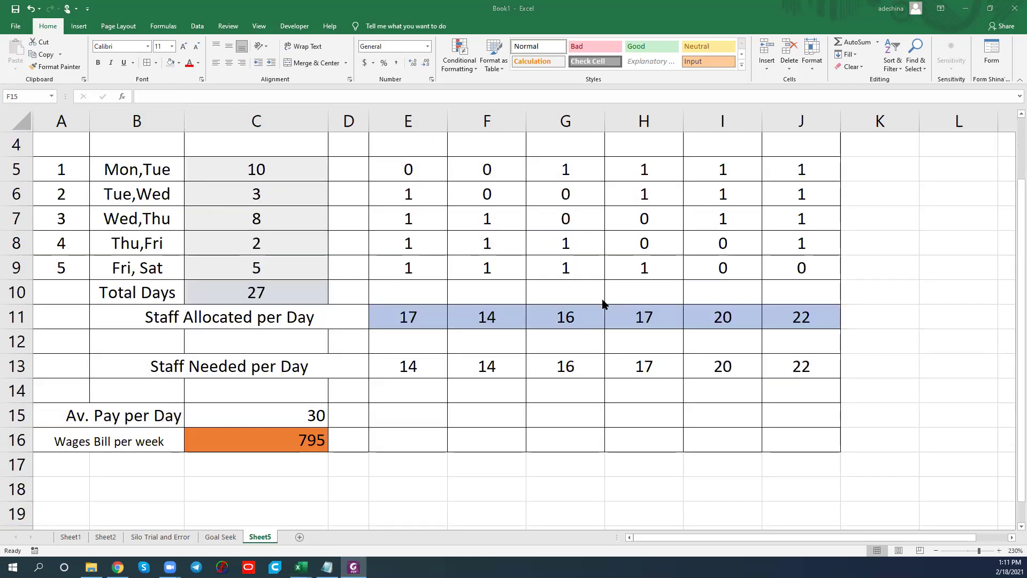
pyautogui.scroll(1, 605, 304)
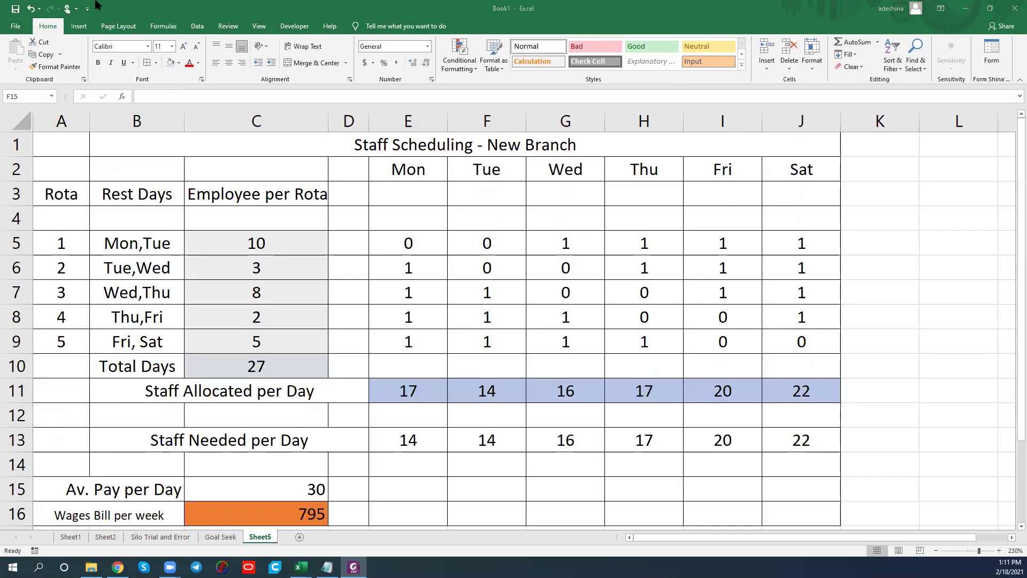